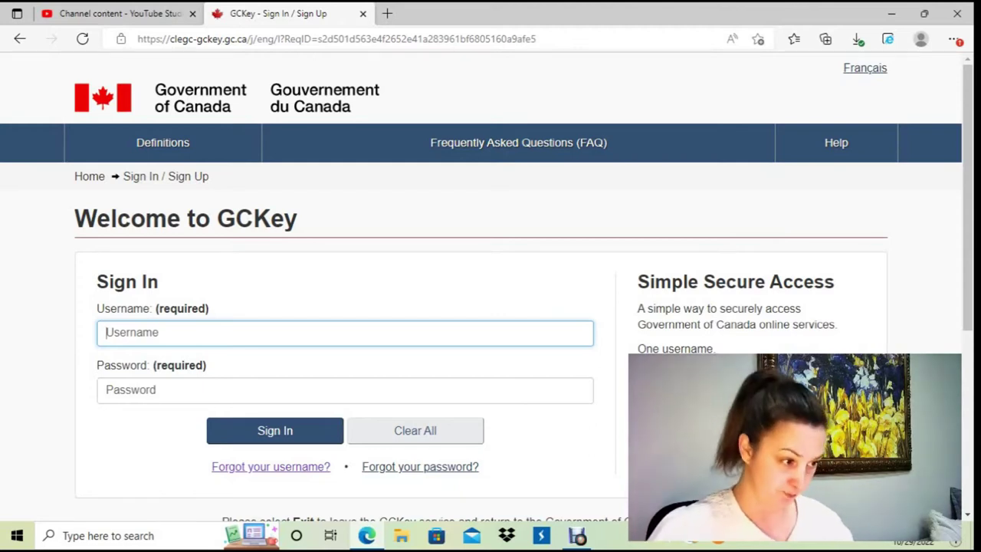
Step: Exit the GCKey service and close the immigration language page tab
{"action": "scroll", "coordinate": [491, 299], "scroll_direction": "down", "scroll_amount": 3}
{"action": "scroll", "coordinate": [491, 299], "scroll_direction": "up", "scroll_amount": 3}
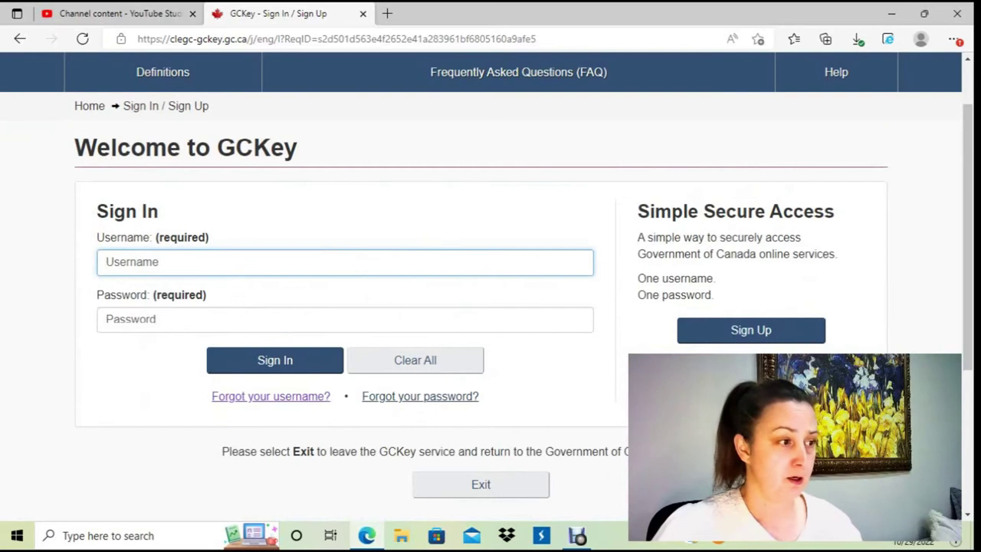
{"action": "scroll", "coordinate": [491, 299], "scroll_direction": "down", "scroll_amount": 1}
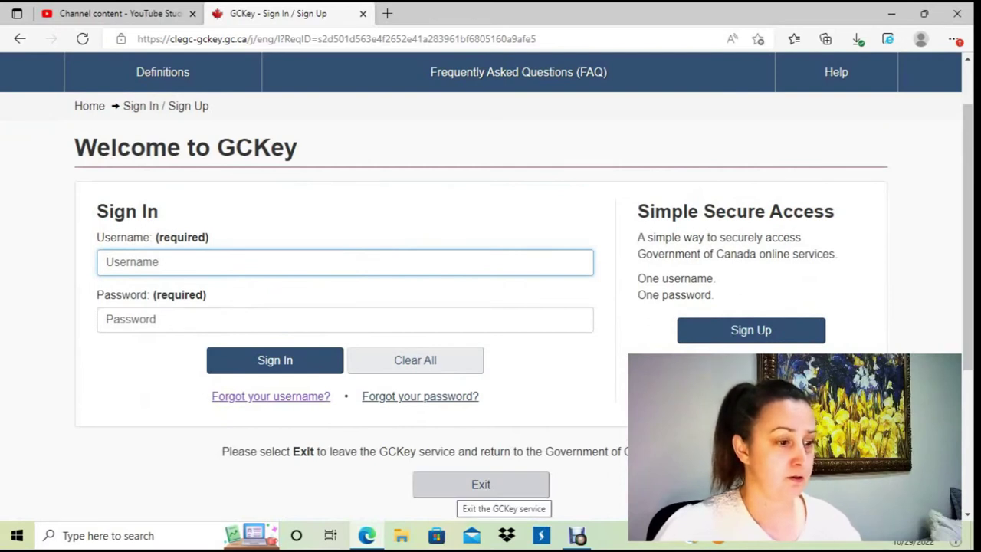
{"action": "left_click", "coordinate": [480, 485]}
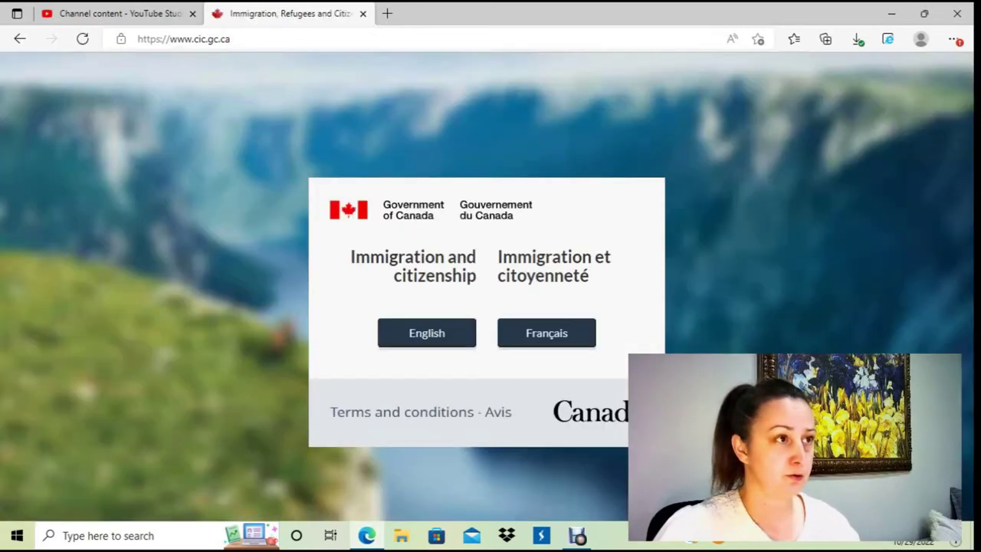
{"action": "left_click", "coordinate": [363, 13]}
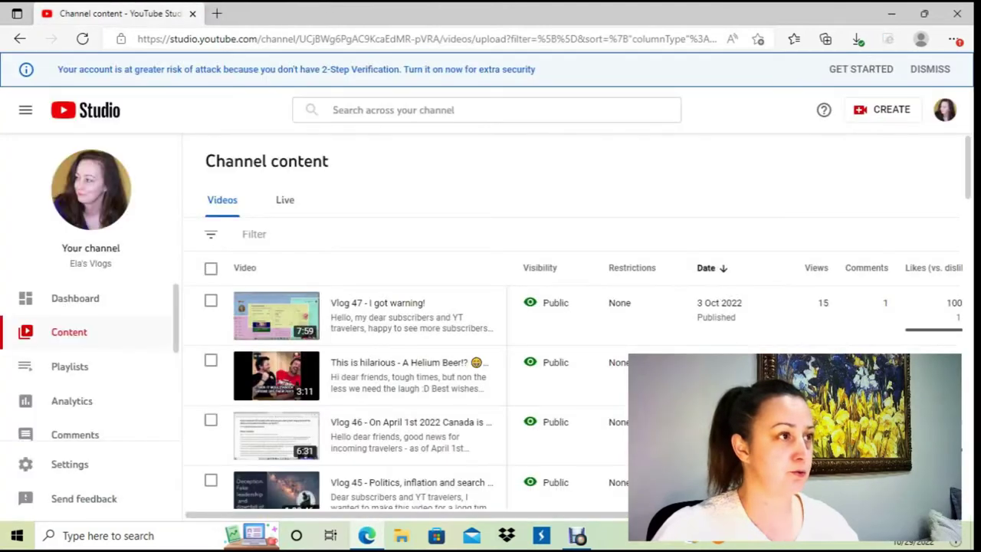
Step: Web-search 'gc key' in a new tab and open the IRCC secure account sign-in page
{"action": "left_click", "coordinate": [217, 13]}
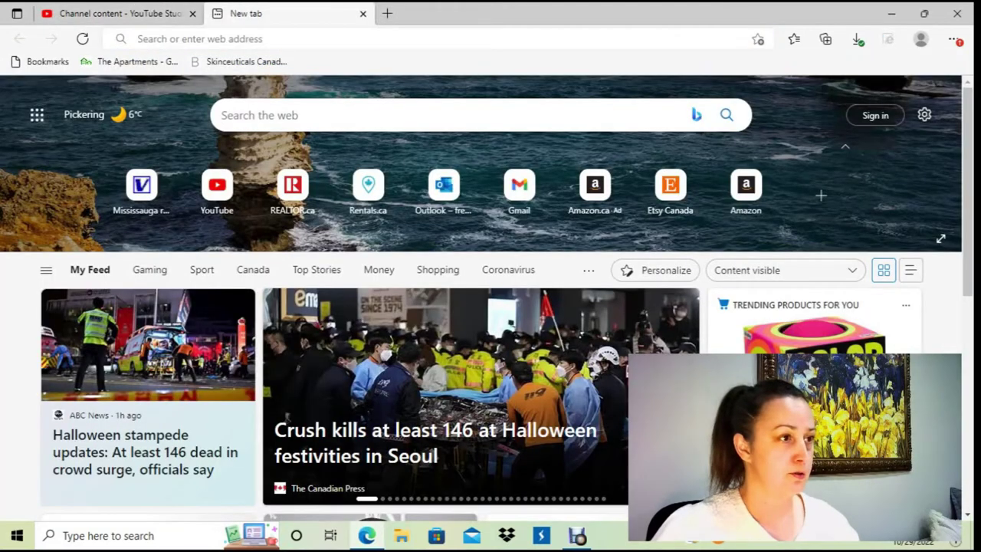
{"action": "type", "text": "gc key"}
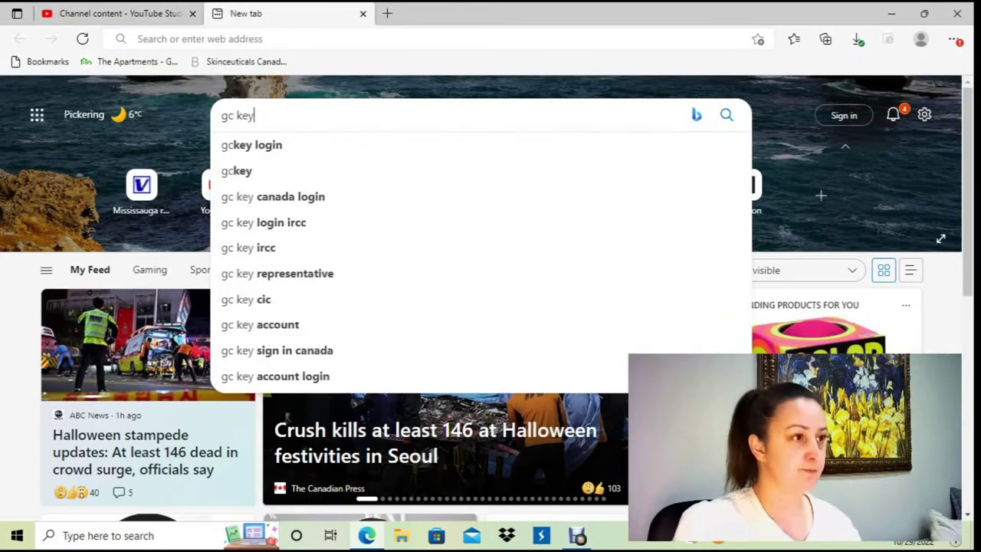
{"action": "key", "text": "Return"}
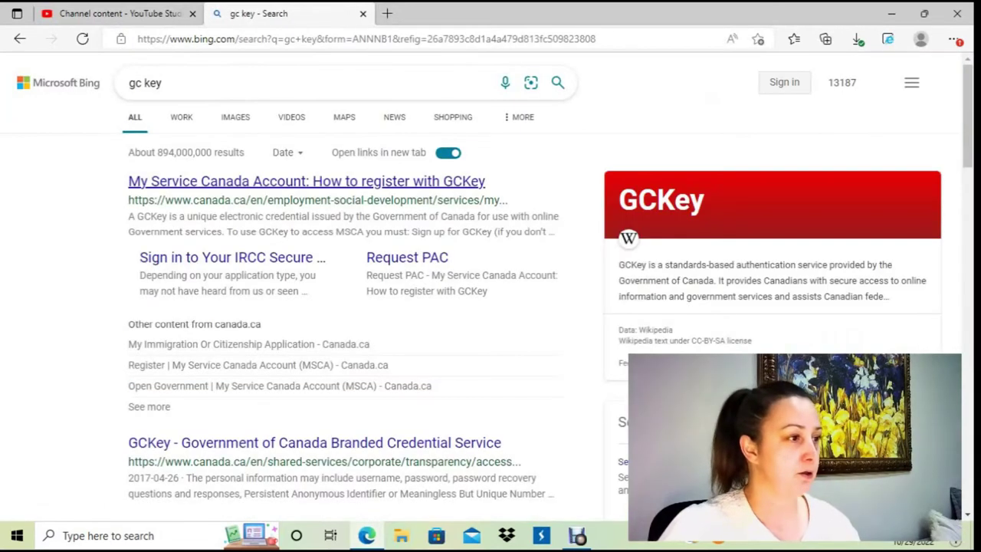
{"action": "left_click", "coordinate": [232, 258]}
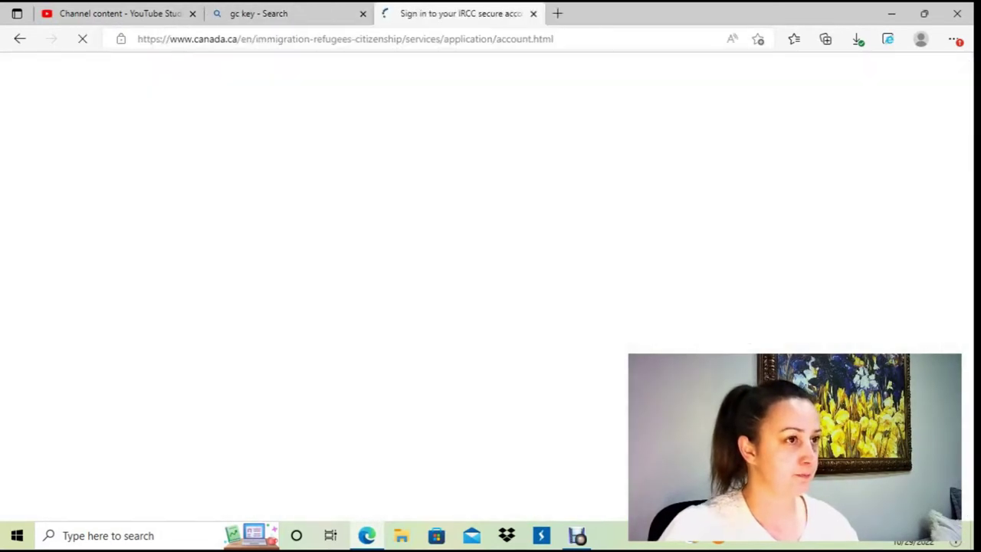
Step: Go to IRCC account registration and choose Register with GCKey
{"action": "scroll", "coordinate": [491, 306], "scroll_direction": "down", "scroll_amount": 5}
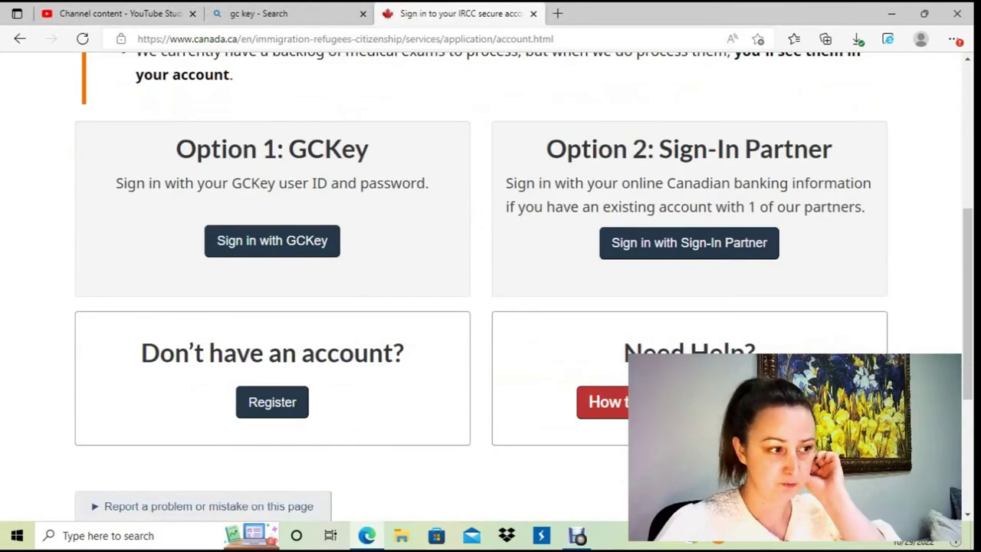
{"action": "left_click", "coordinate": [272, 402]}
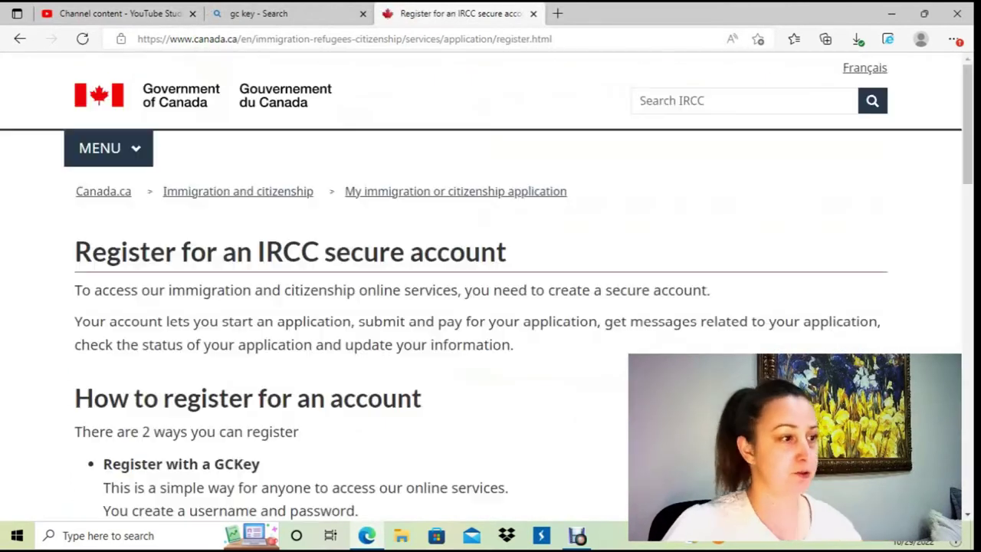
{"action": "scroll", "coordinate": [490, 306], "scroll_direction": "down", "scroll_amount": 2}
{"action": "scroll", "coordinate": [136, 268], "scroll_direction": "down", "scroll_amount": 8}
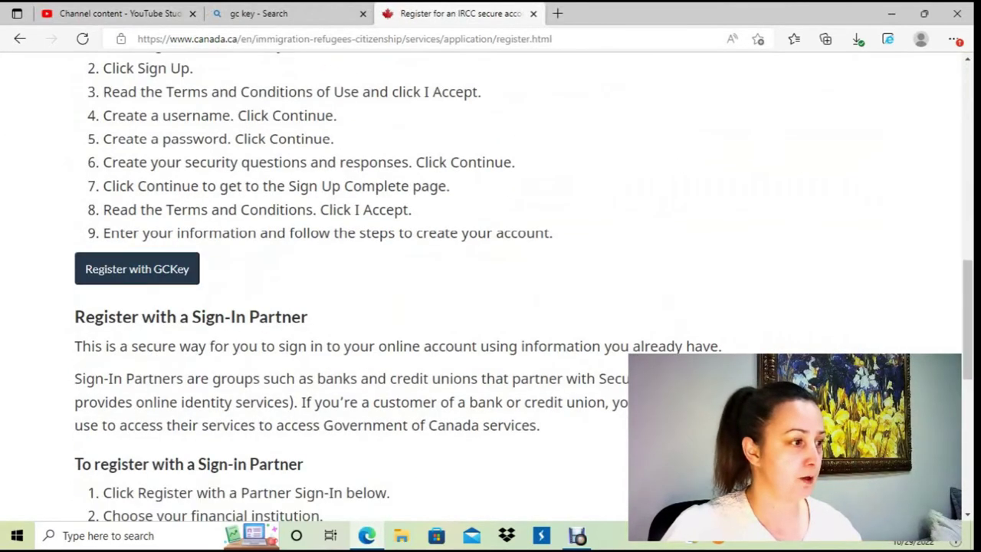
{"action": "left_click", "coordinate": [136, 268]}
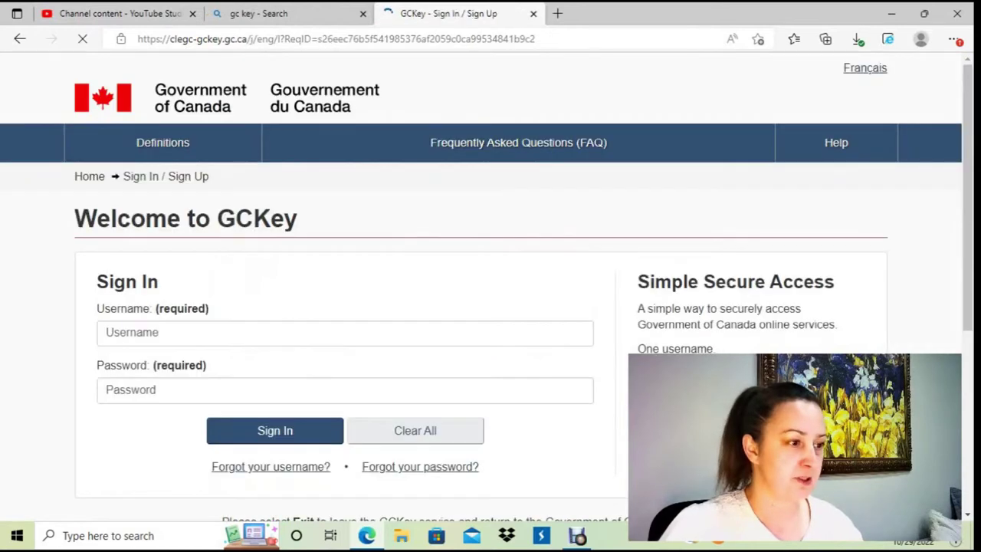
{"action": "scroll", "coordinate": [490, 306], "scroll_direction": "down", "scroll_amount": 2}
Step: Begin the GCKey sign-up and accept the Terms and Conditions of Use
{"action": "left_click", "coordinate": [752, 260]}
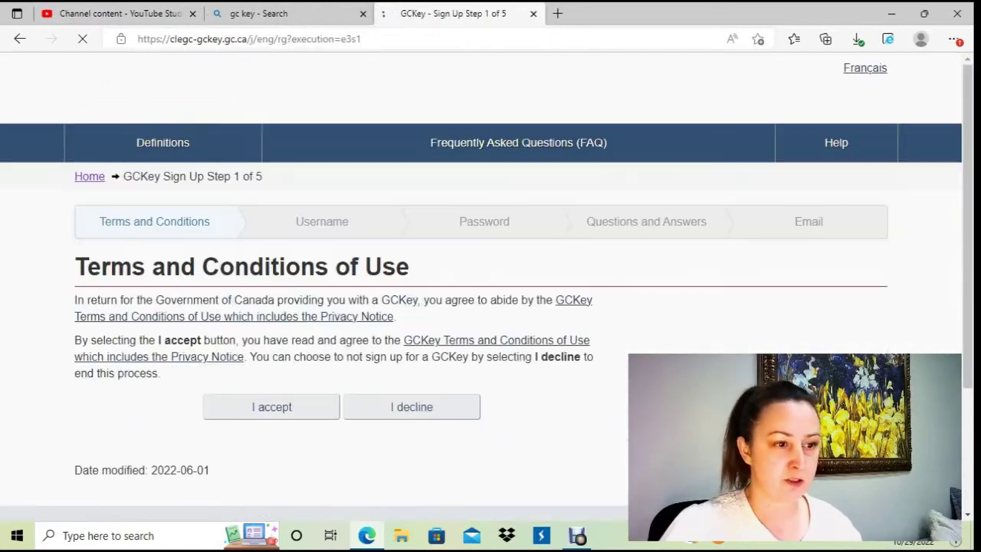
{"action": "left_click", "coordinate": [272, 406]}
{"action": "scroll", "coordinate": [491, 306], "scroll_direction": "down", "scroll_amount": 2}
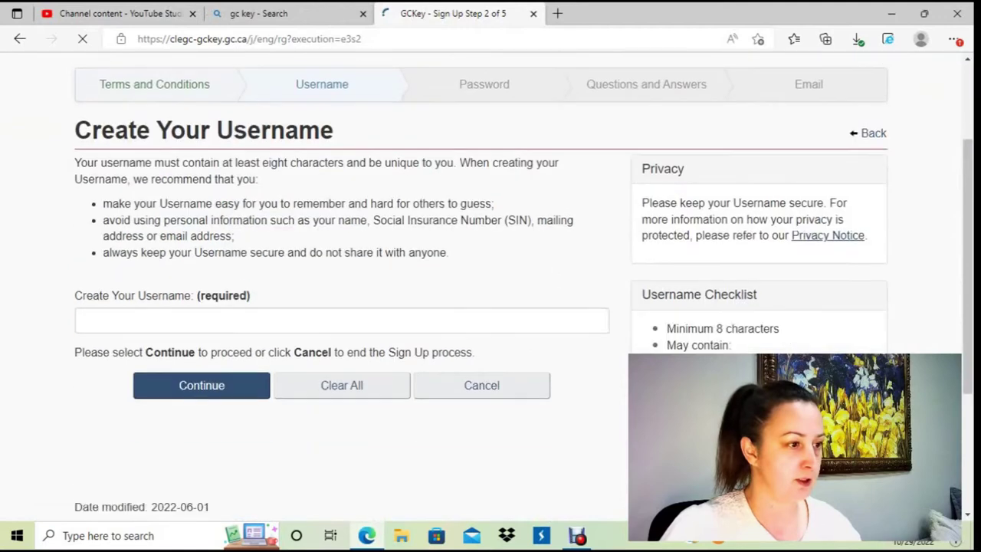
Step: Enter a new username, replacing the disallowed @ with &, and submit it
{"action": "left_click", "coordinate": [85, 317]}
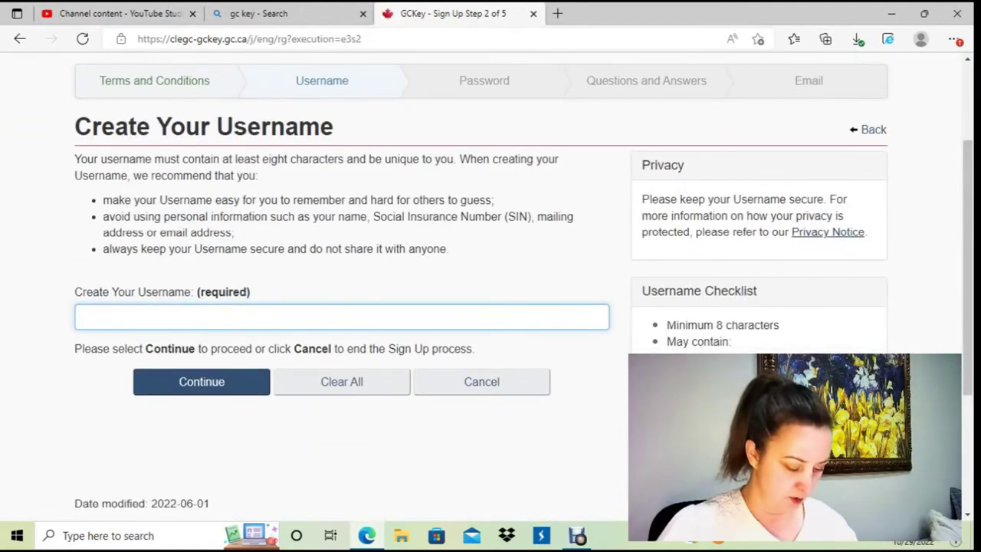
{"action": "type", "text": "ELa"}
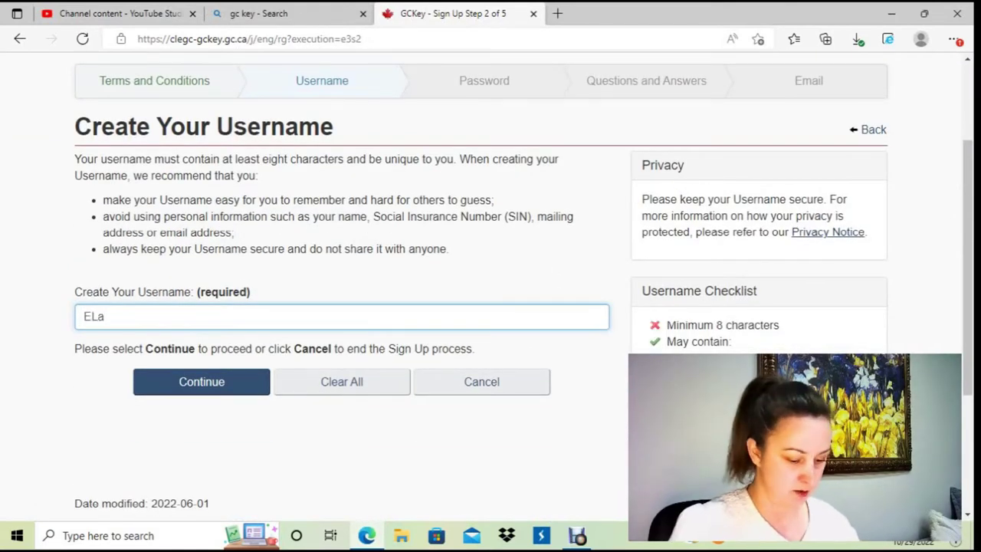
{"action": "key", "text": "BackSpace"}
{"action": "key", "text": "BackSpace"}
{"action": "type", "text": "la2"}
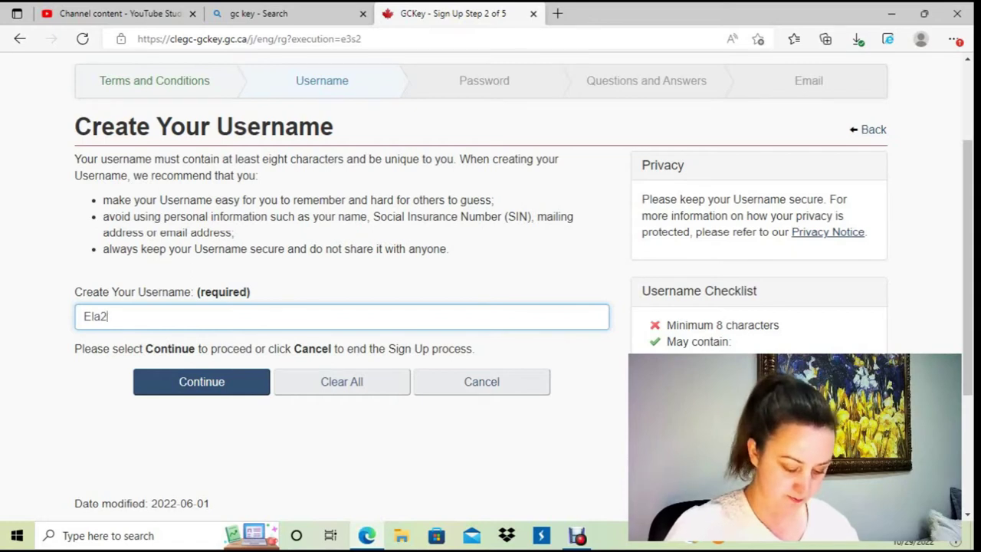
{"action": "type", "text": "023@22"}
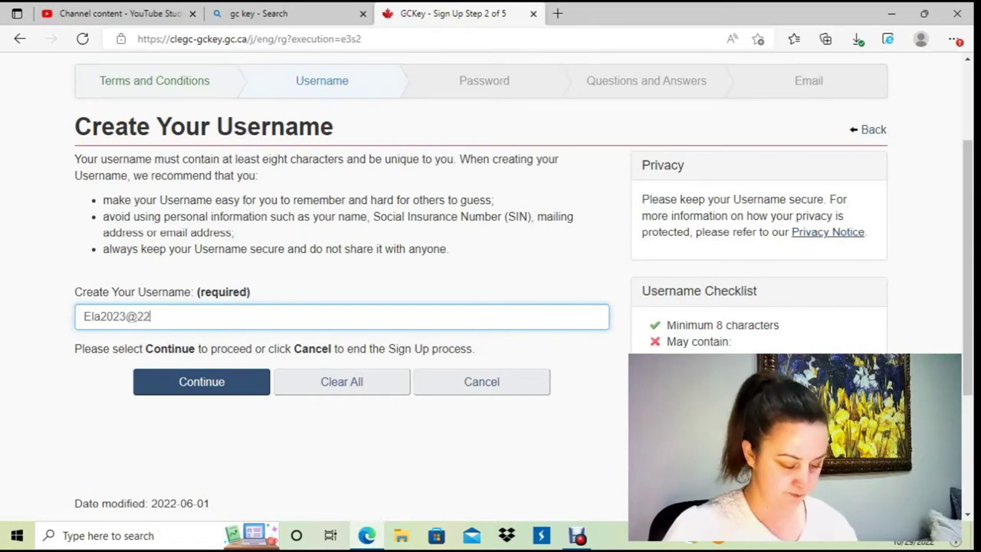
{"action": "key", "text": "Return"}
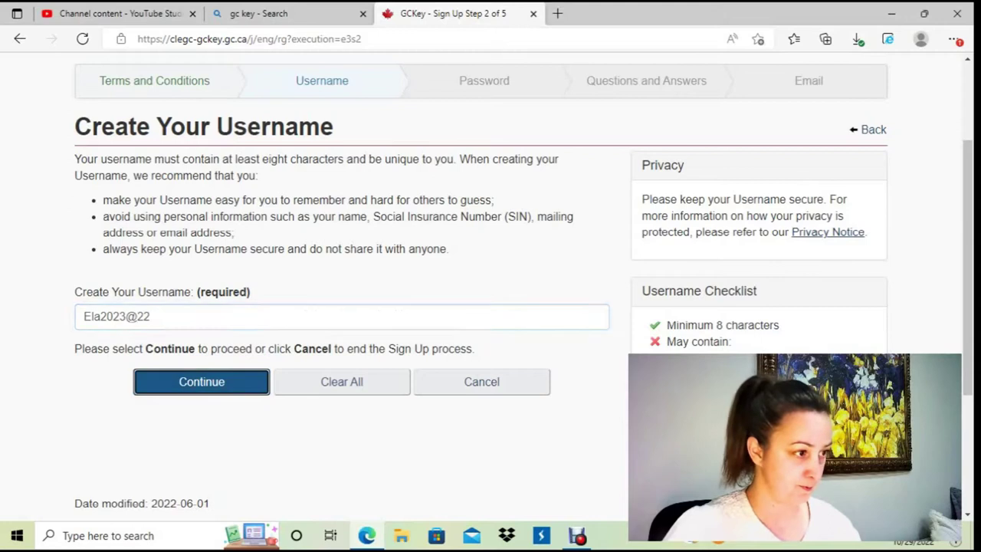
{"action": "left_click", "coordinate": [127, 414]}
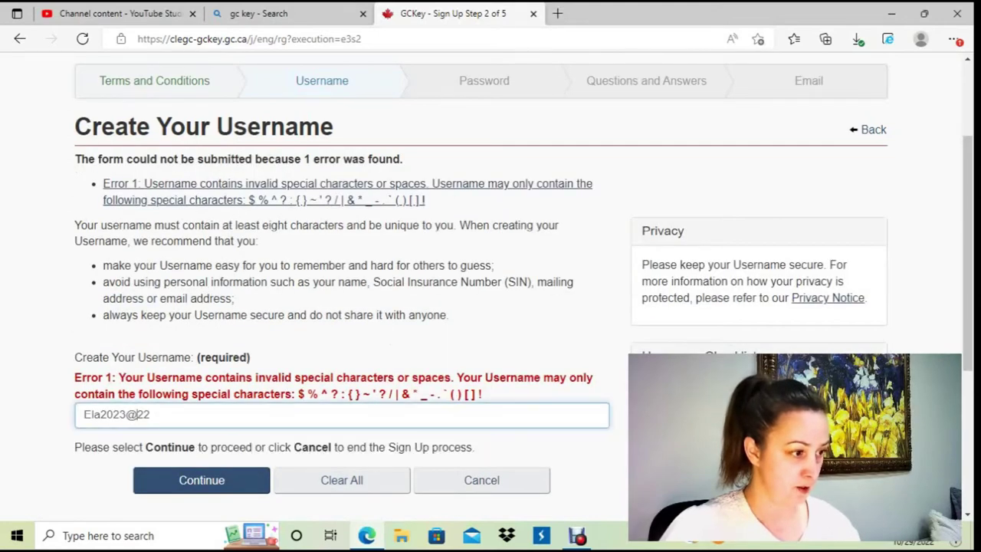
{"action": "key", "text": "BackSpace"}
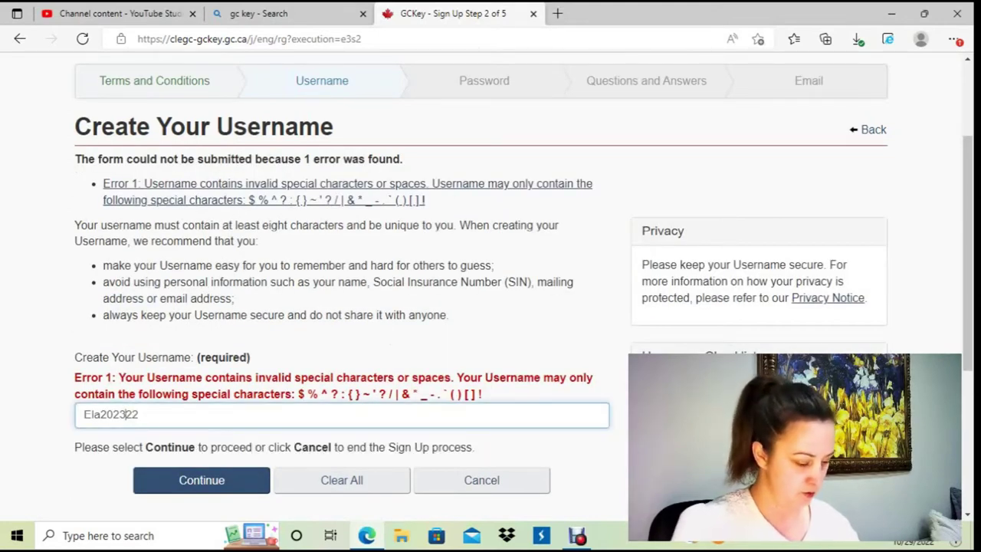
{"action": "type", "text": "&"}
{"action": "key", "text": "Return"}
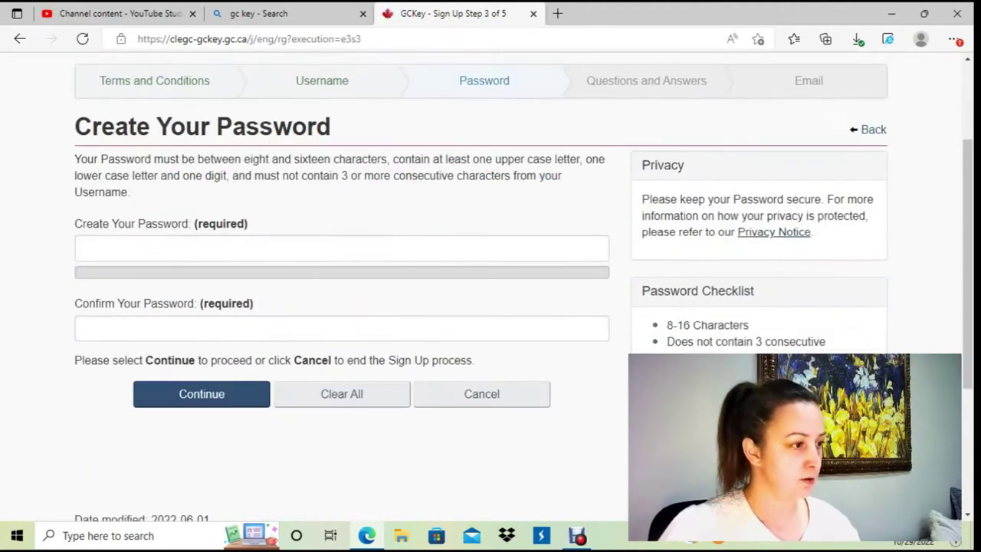
Step: Enter the account password and the matching confirmation password, then continue
{"action": "type", "text": "*********"}
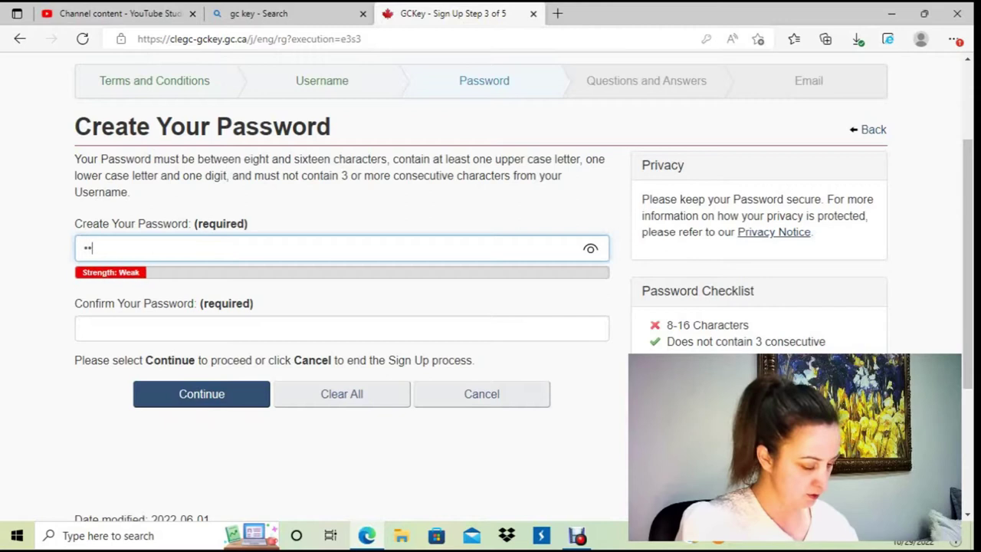
{"action": "type", "text": "**"}
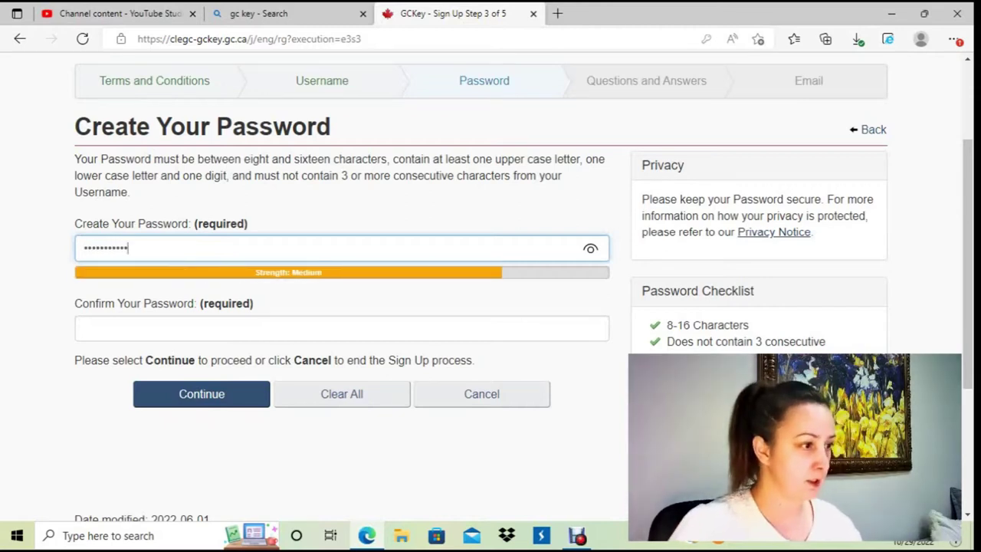
{"action": "left_click", "coordinate": [84, 328]}
{"action": "type", "text": "******"}
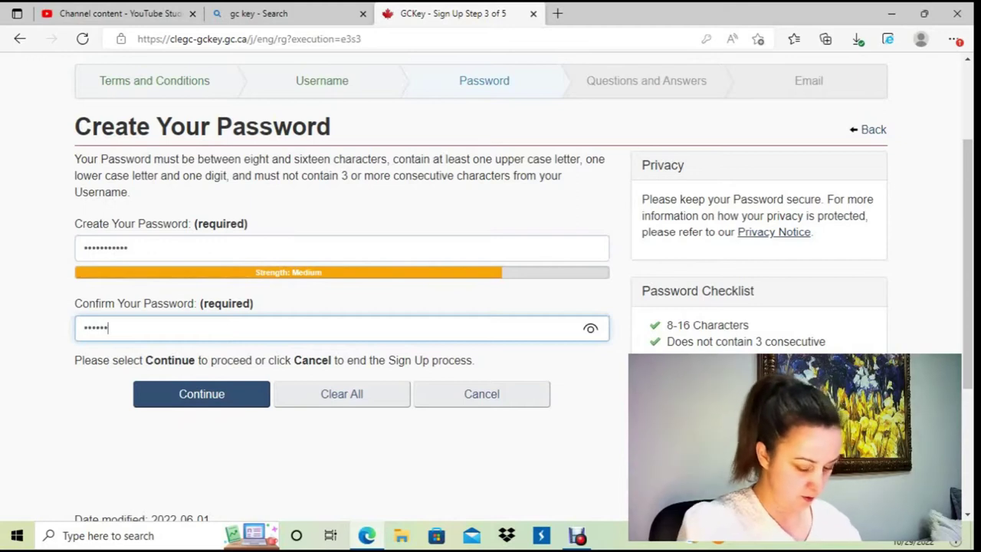
{"action": "type", "text": "****"}
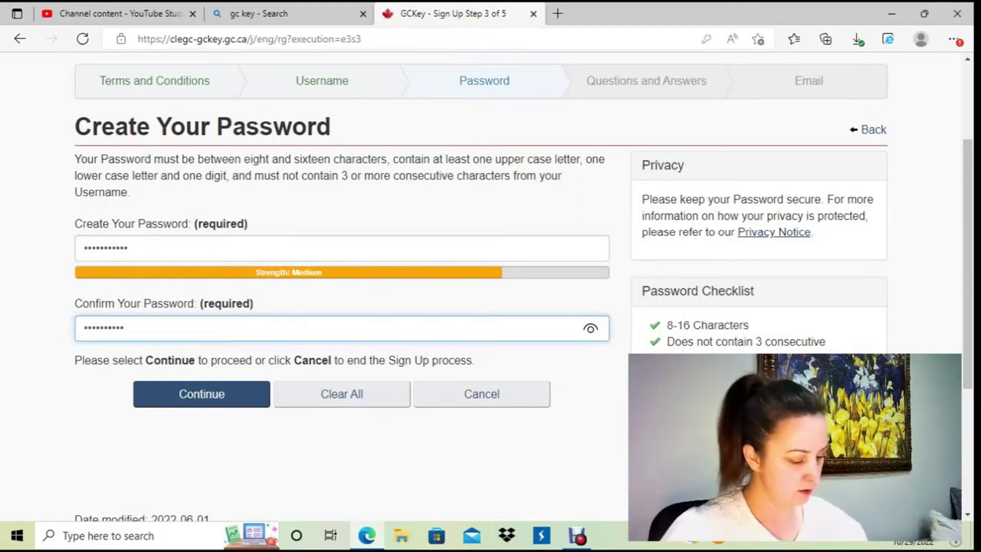
{"action": "type", "text": "*"}
{"action": "key", "text": "Tab"}
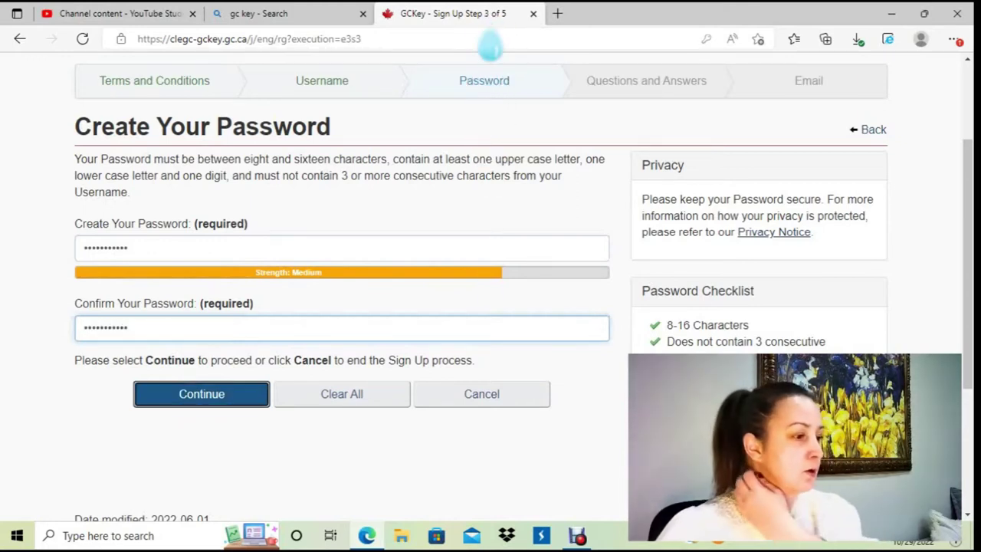
{"action": "key", "text": "Return"}
{"action": "scroll", "coordinate": [490, 284], "scroll_direction": "down", "scroll_amount": 2}
Step: Choose the recovery question 'What was my first pet's name?' and enter its answer
{"action": "left_click", "coordinate": [341, 238]}
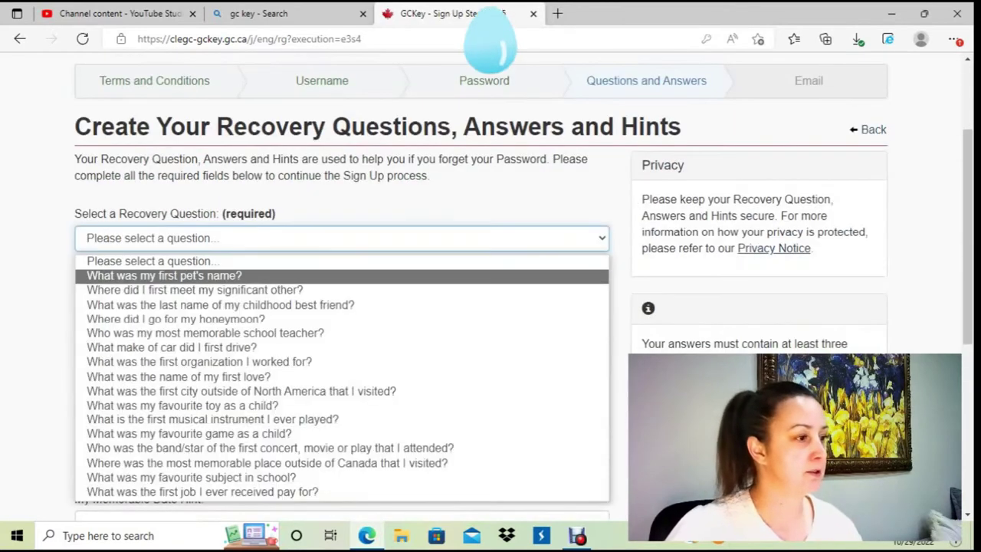
{"action": "key", "text": "Return"}
{"action": "key", "text": "Tab"}
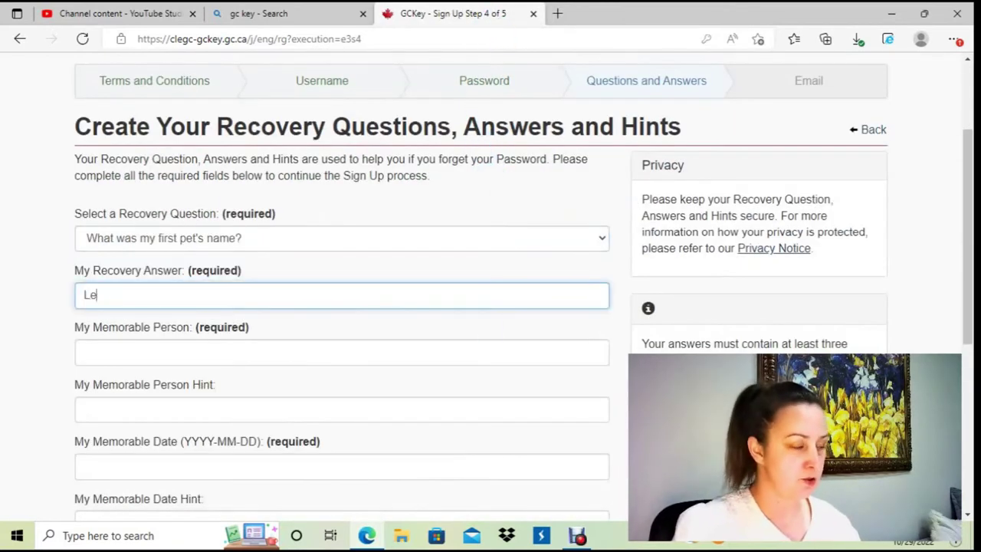
{"action": "scroll", "coordinate": [491, 284], "scroll_direction": "down", "scroll_amount": 2}
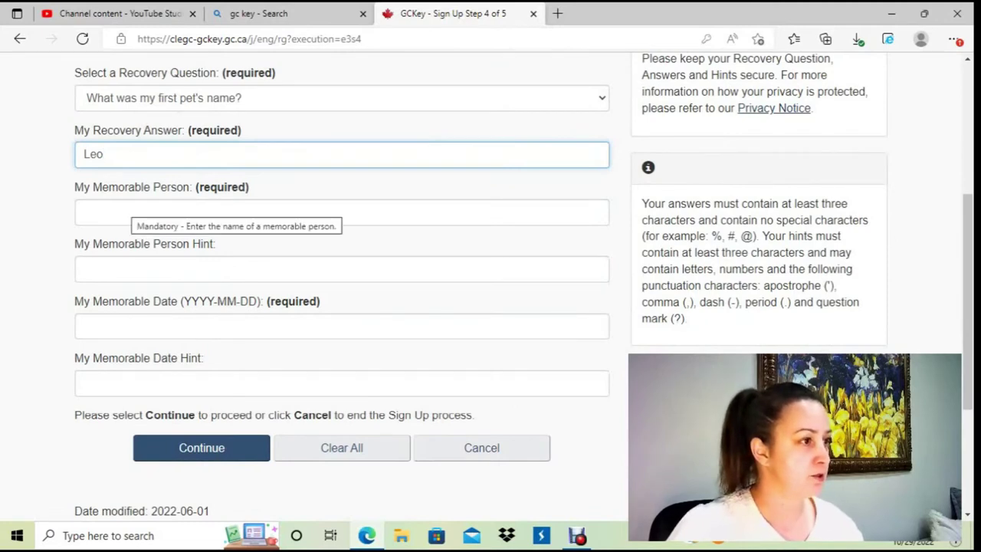
Step: Fill in the memorable person, its hint, the memorable date and date hint, then submit
{"action": "left_click", "coordinate": [132, 212]}
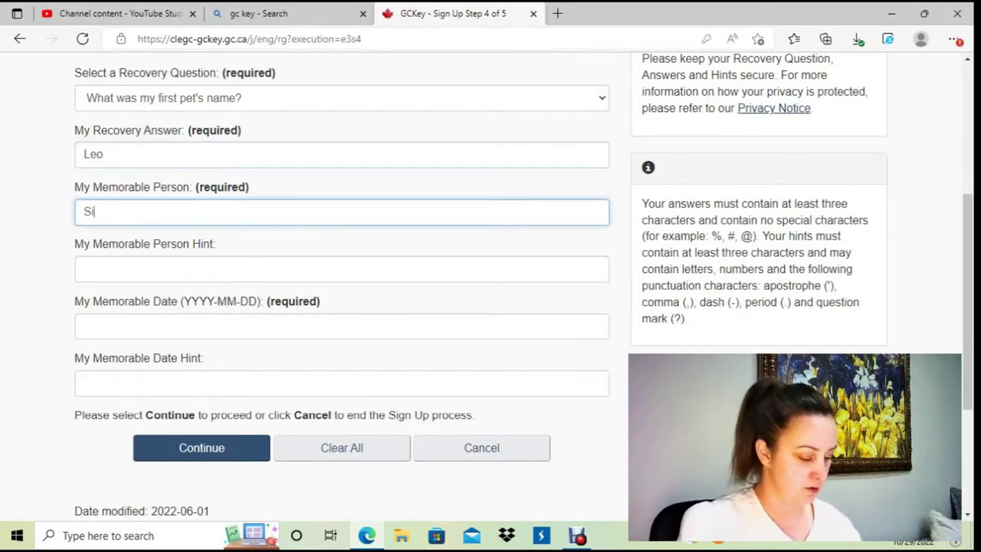
{"action": "left_click", "coordinate": [85, 268]}
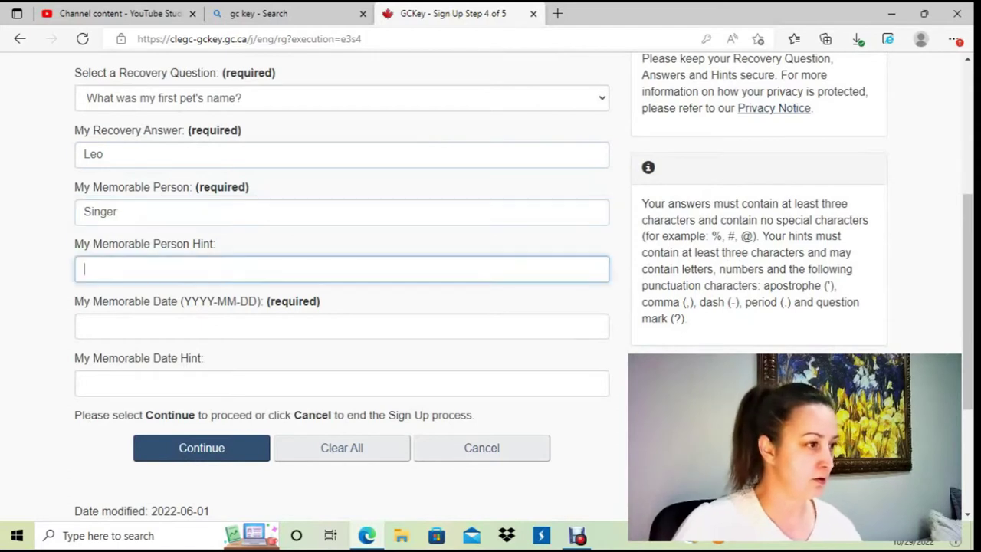
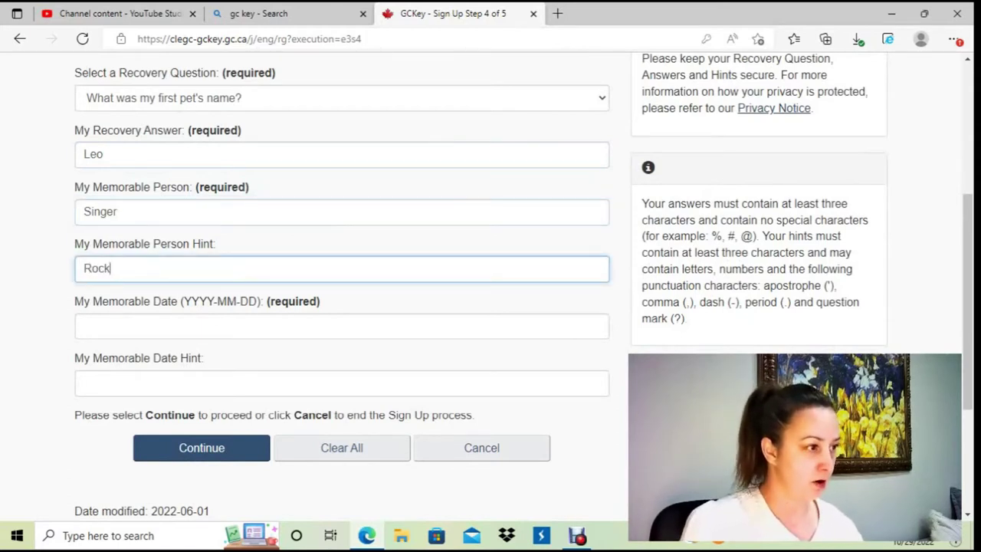
{"action": "left_click", "coordinate": [84, 326]}
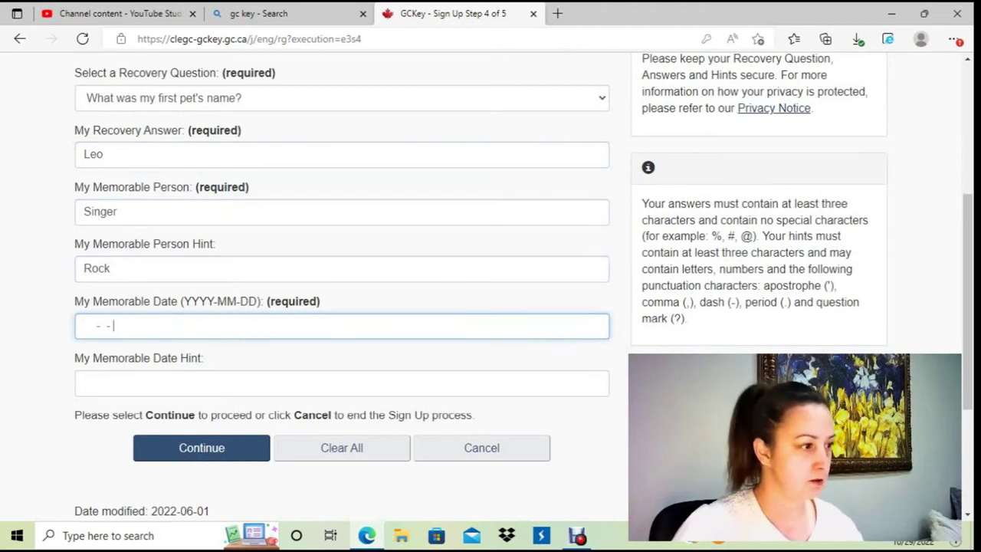
{"action": "type", "text": "2022"}
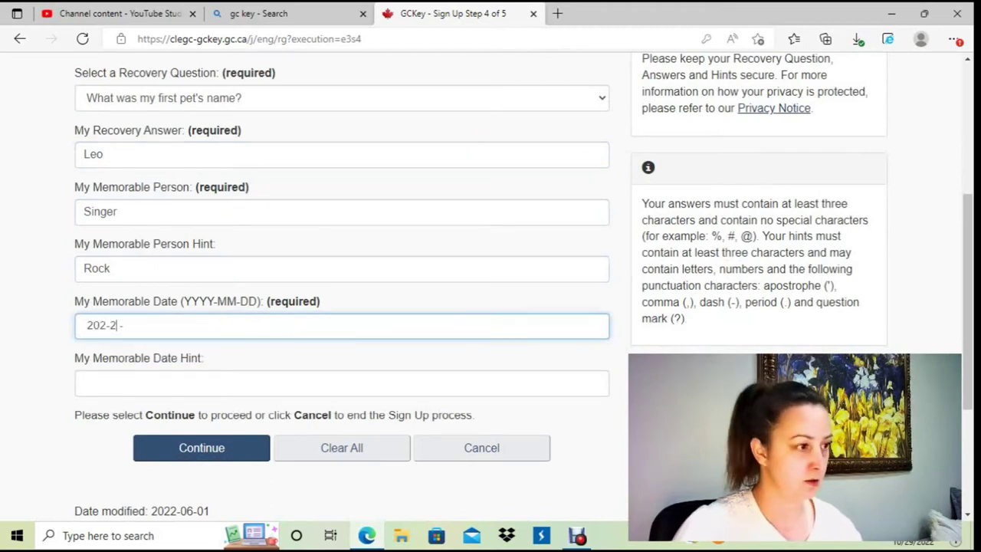
{"action": "key", "text": "BackSpace"}
{"action": "key", "text": "BackSpace"}
{"action": "key", "text": "BackSpace"}
{"action": "key", "text": "BackSpace"}
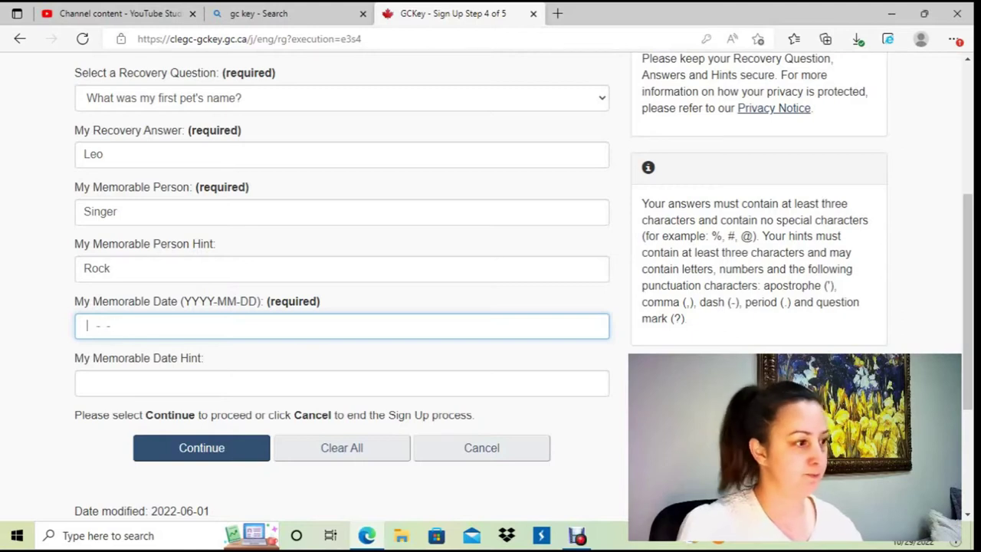
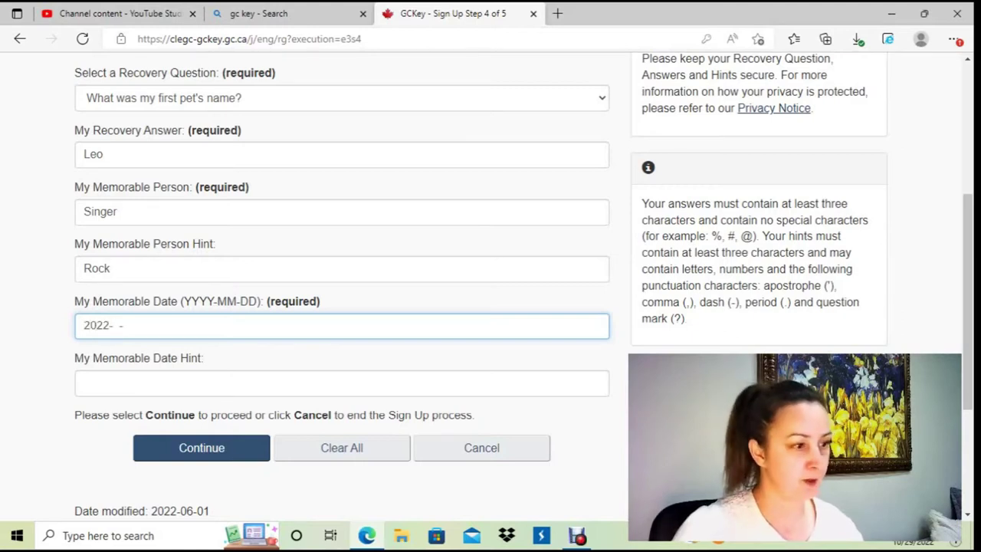
{"action": "left_click", "coordinate": [85, 383]}
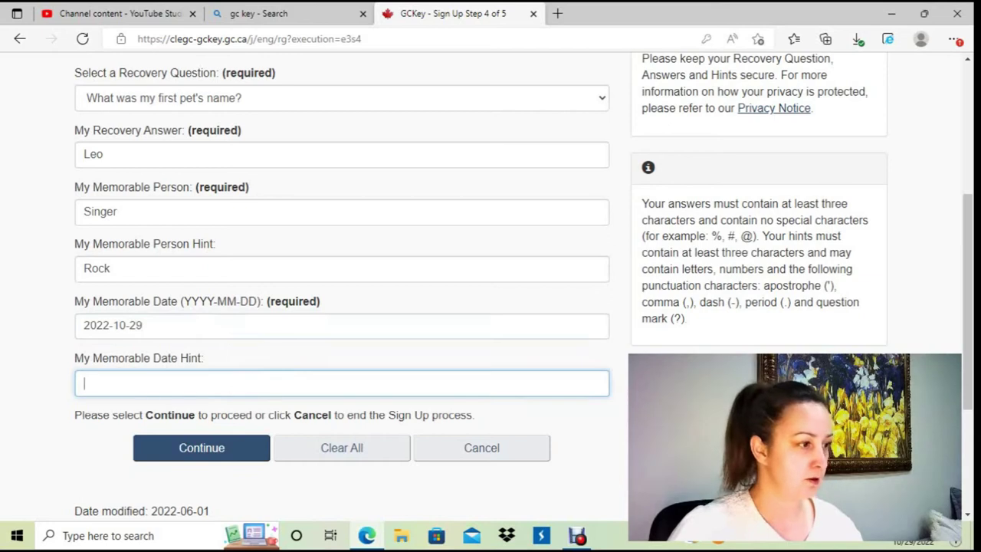
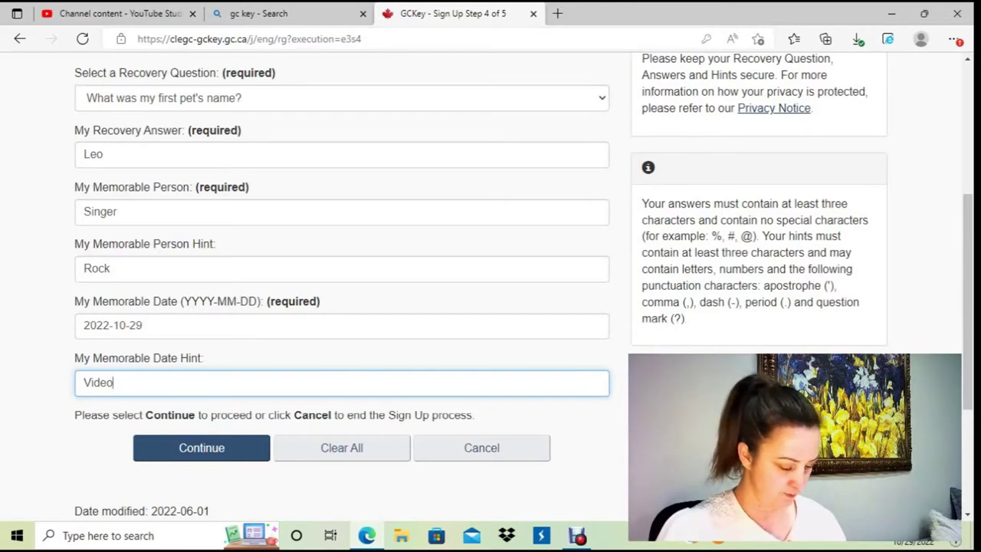
{"action": "key", "text": "Return"}
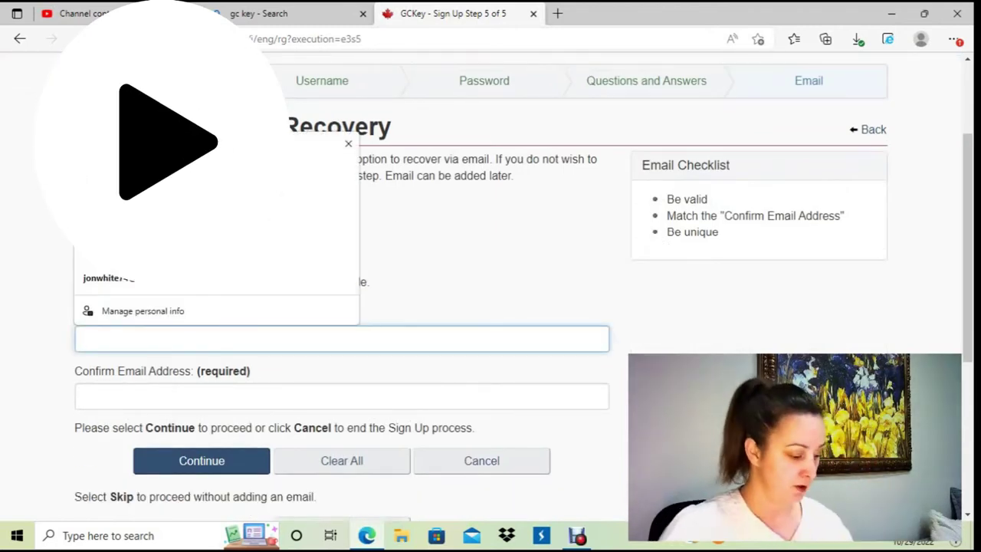
Step: Fill both recovery email fields with the saved email address and complete sign-up
{"action": "type", "text": "ellas"}
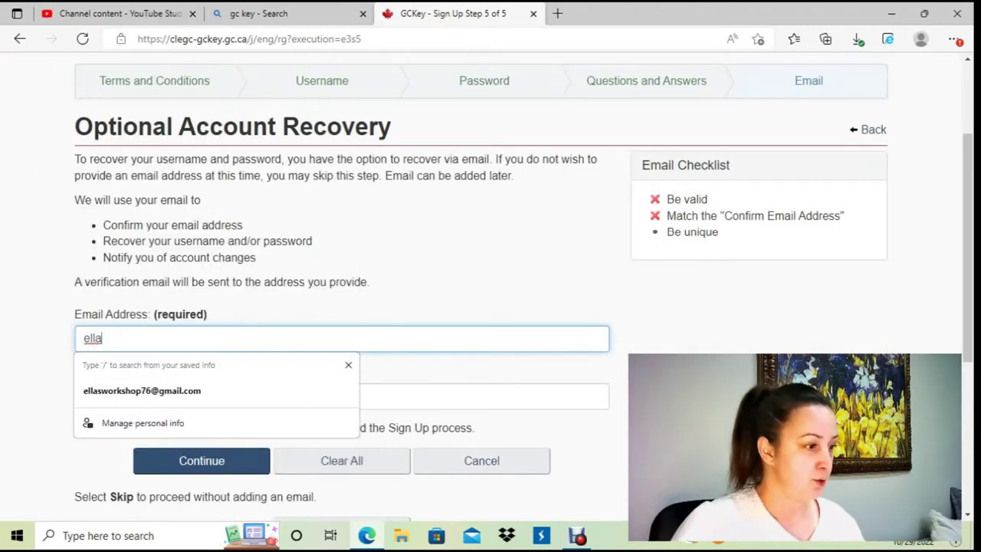
{"action": "key", "text": "Down"}
{"action": "key", "text": "Return"}
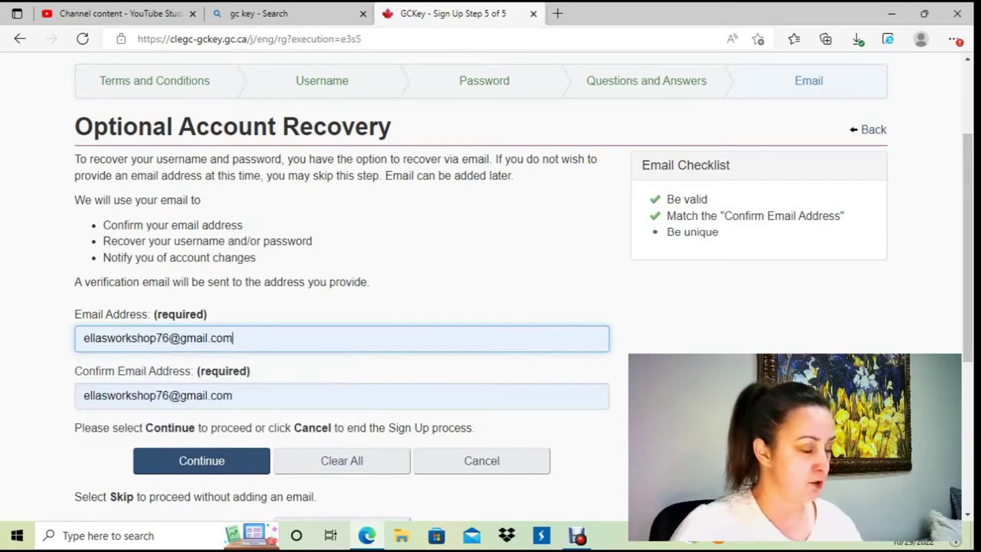
{"action": "scroll", "coordinate": [307, 398], "scroll_direction": "down", "scroll_amount": 2}
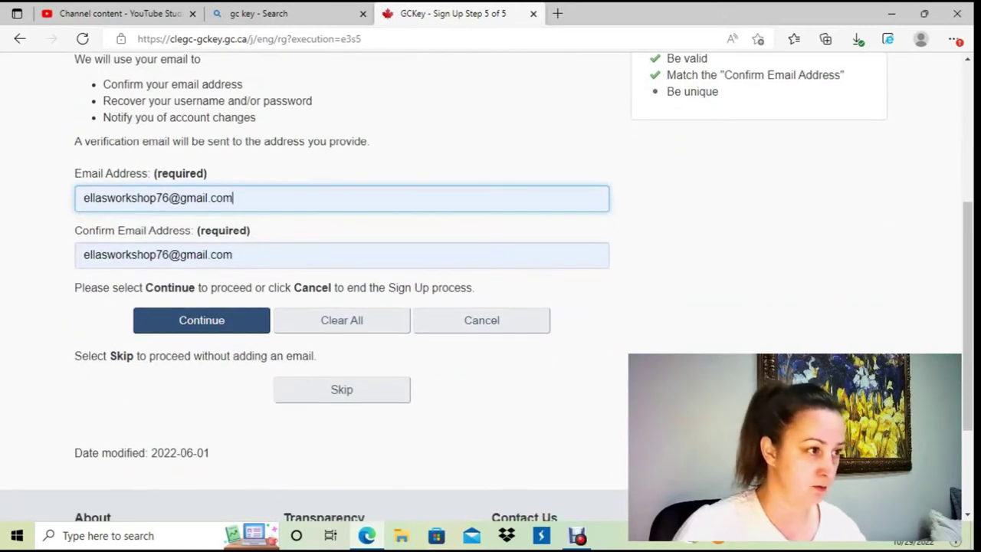
{"action": "scroll", "coordinate": [491, 275], "scroll_direction": "up", "scroll_amount": 3}
{"action": "scroll", "coordinate": [491, 276], "scroll_direction": "down", "scroll_amount": 3}
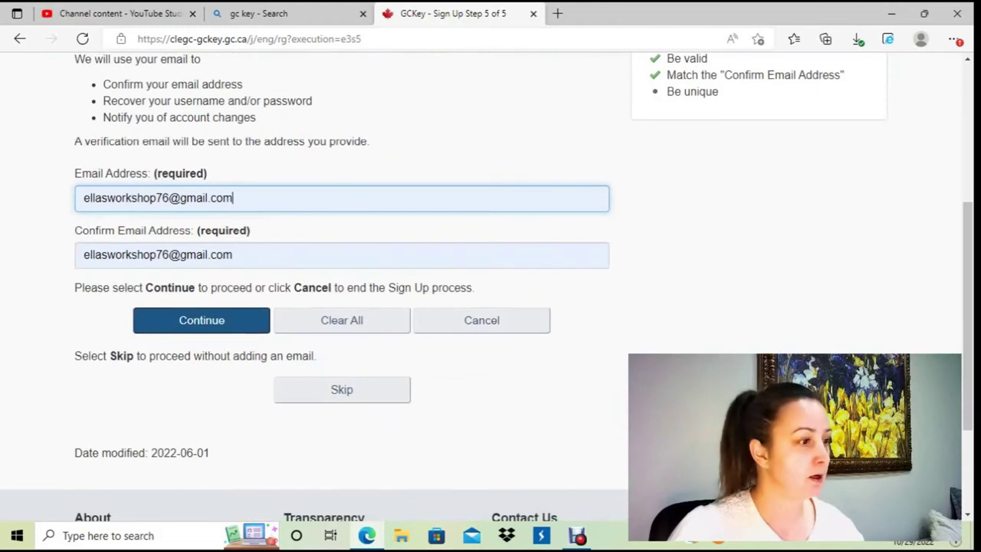
{"action": "left_click", "coordinate": [219, 322]}
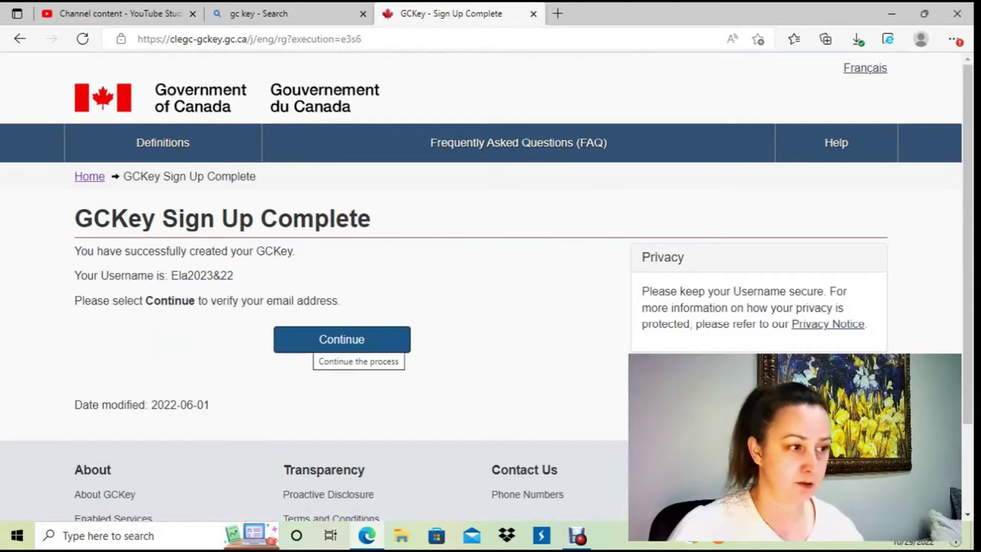
Step: Enter the confirmation code received by email and submit it
{"action": "left_click", "coordinate": [341, 339]}
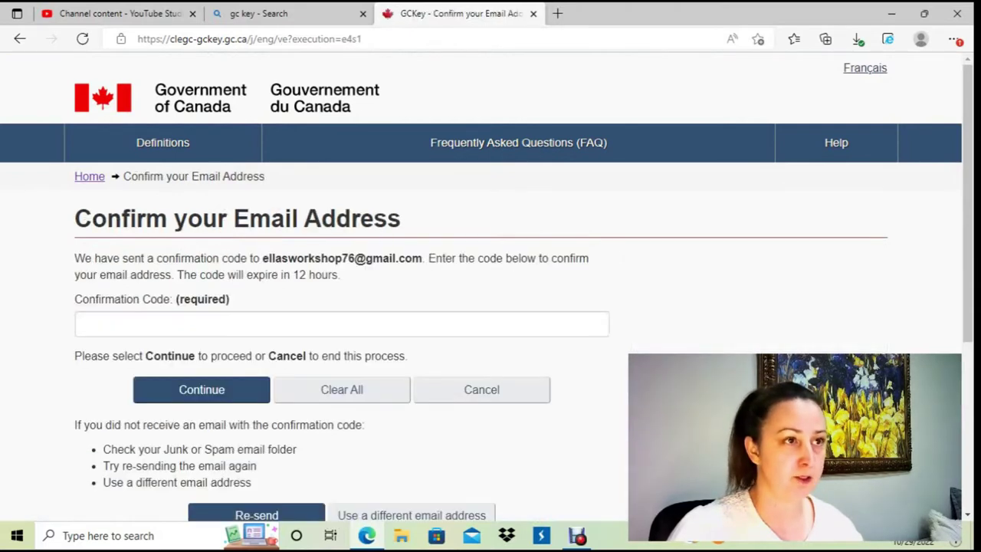
{"action": "left_click", "coordinate": [154, 323]}
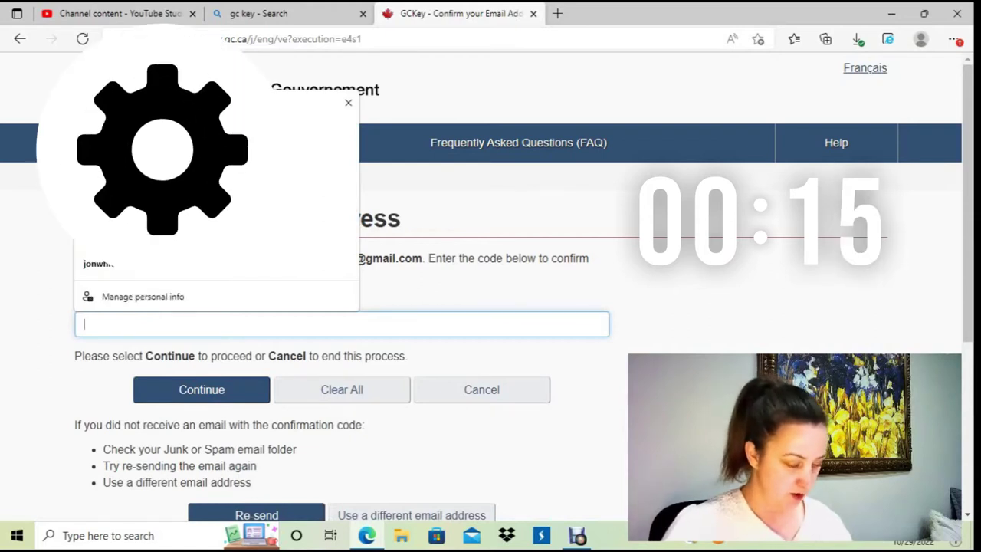
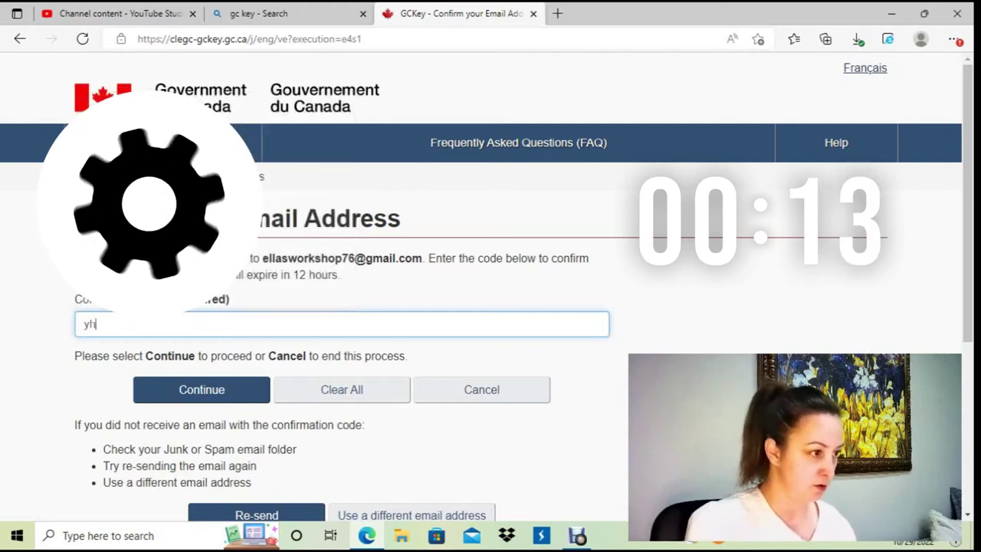
{"action": "key", "text": "BackSpace"}
{"action": "key", "text": "BackSpace"}
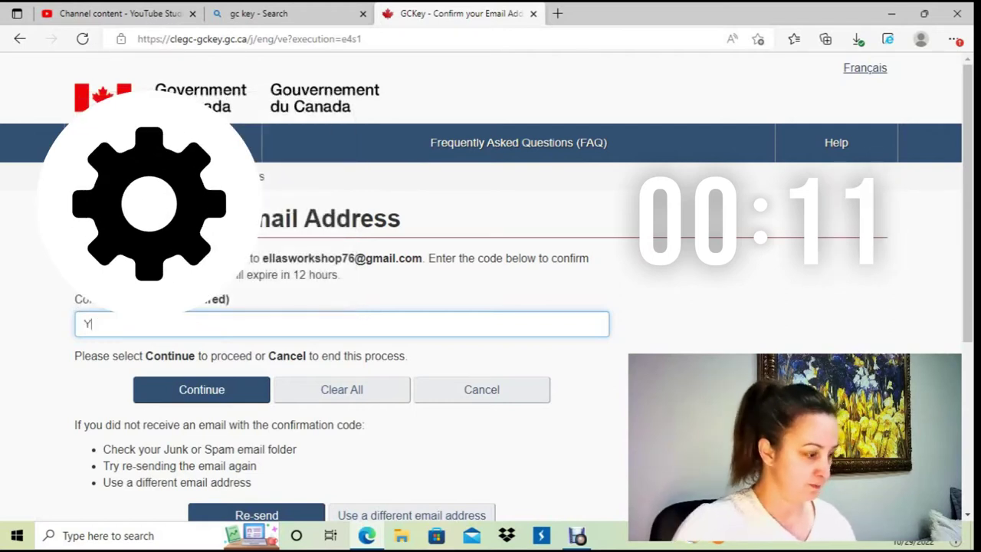
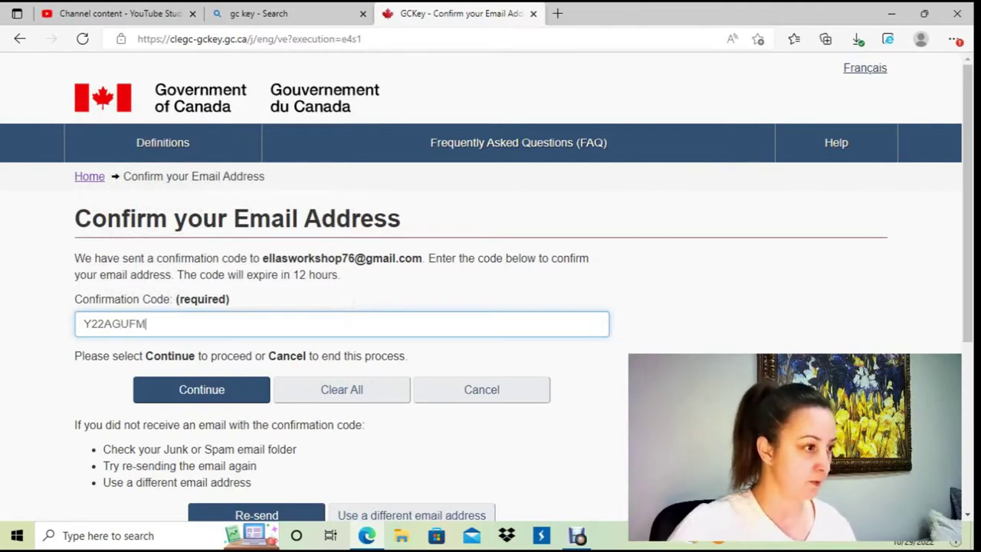
{"action": "key", "text": "Return"}
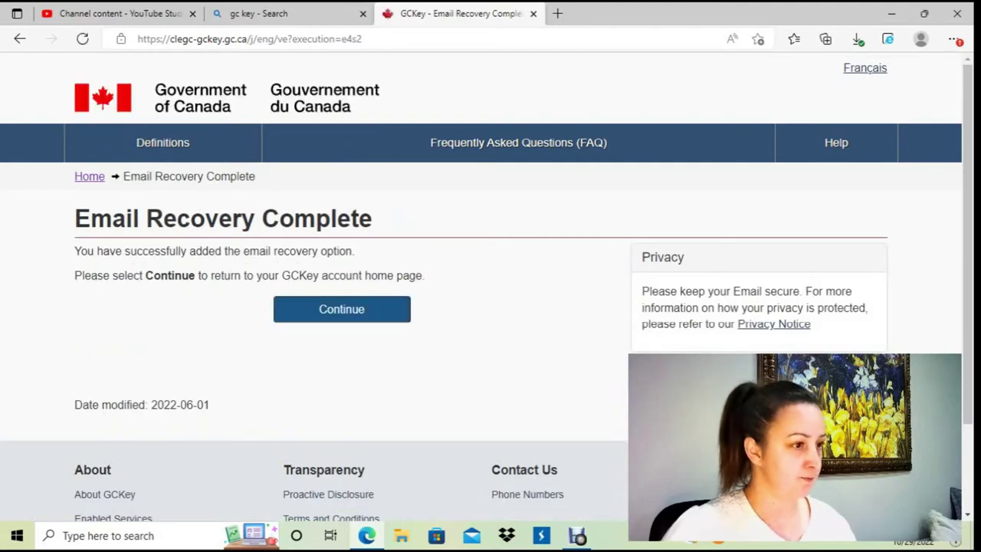
Step: Continue past Email Recovery Complete and the Welcome page to the IRCC secure account
{"action": "key", "text": "Return"}
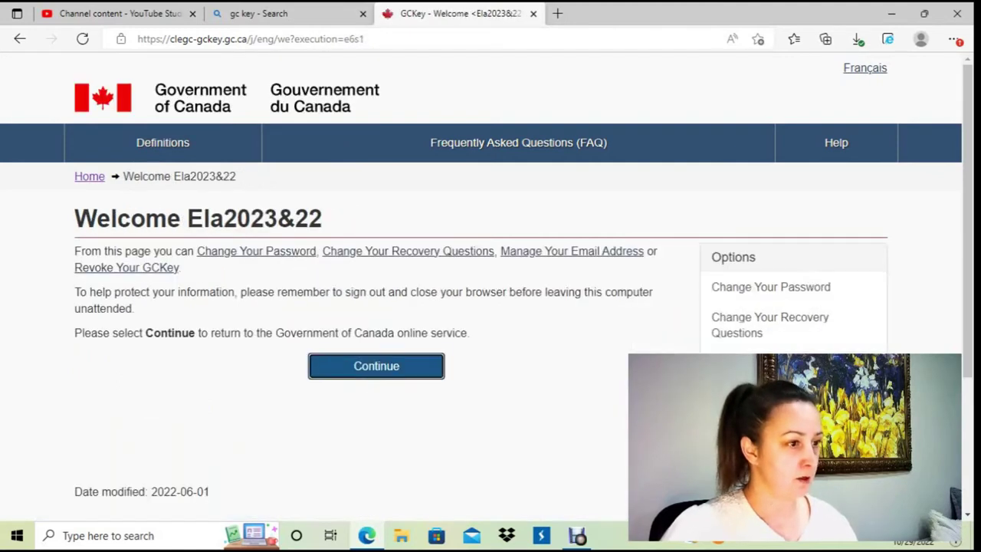
{"action": "key", "text": "Return"}
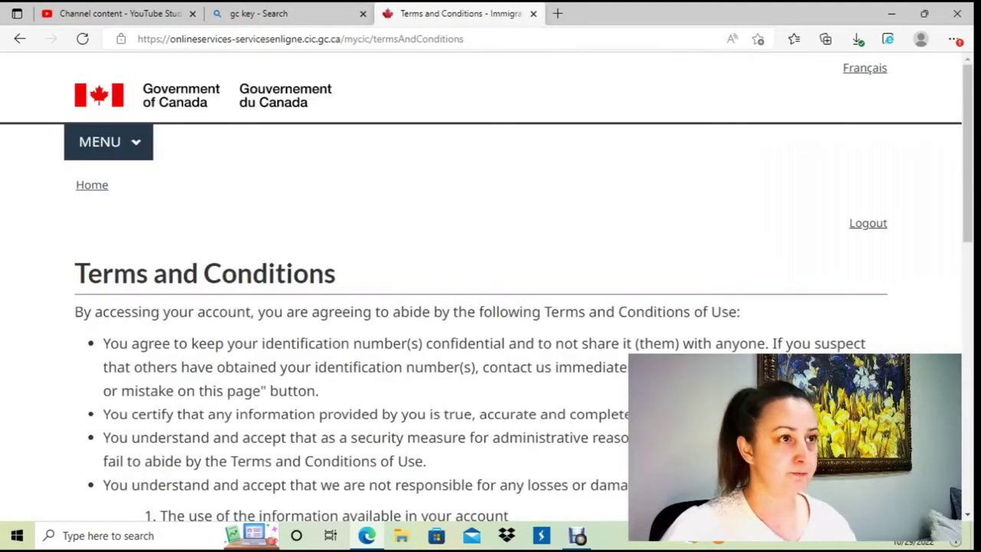
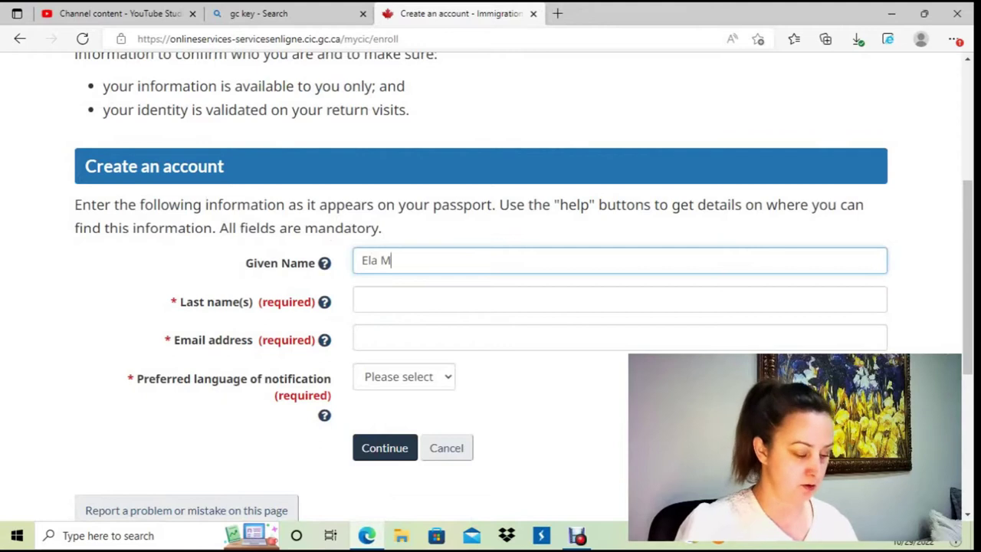
Step: Enter the applicant's last name and their e-mail address in the account form
{"action": "left_click", "coordinate": [363, 300]}
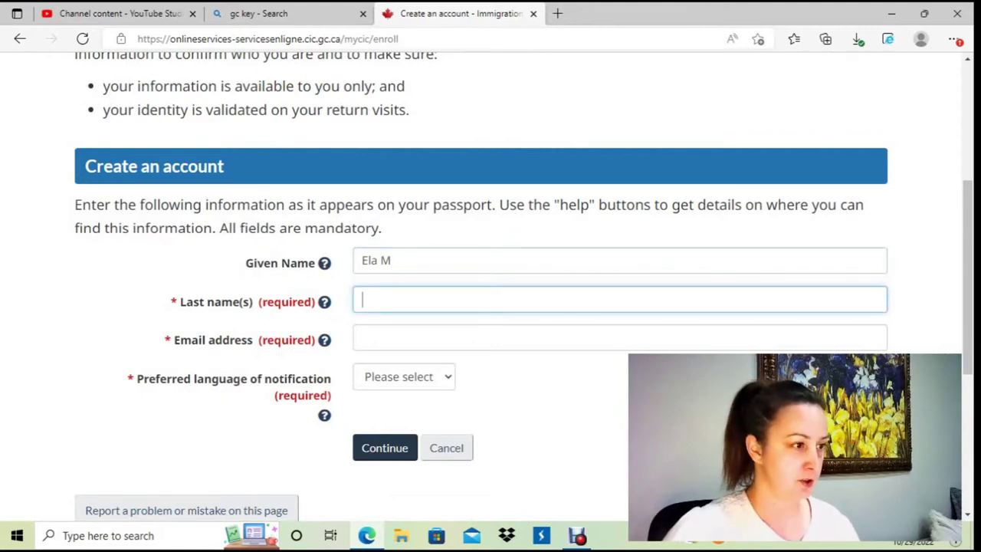
{"action": "left_click", "coordinate": [393, 260]}
{"action": "left_click", "coordinate": [363, 299]}
{"action": "type", "text": "M"}
{"action": "left_click", "coordinate": [363, 338]}
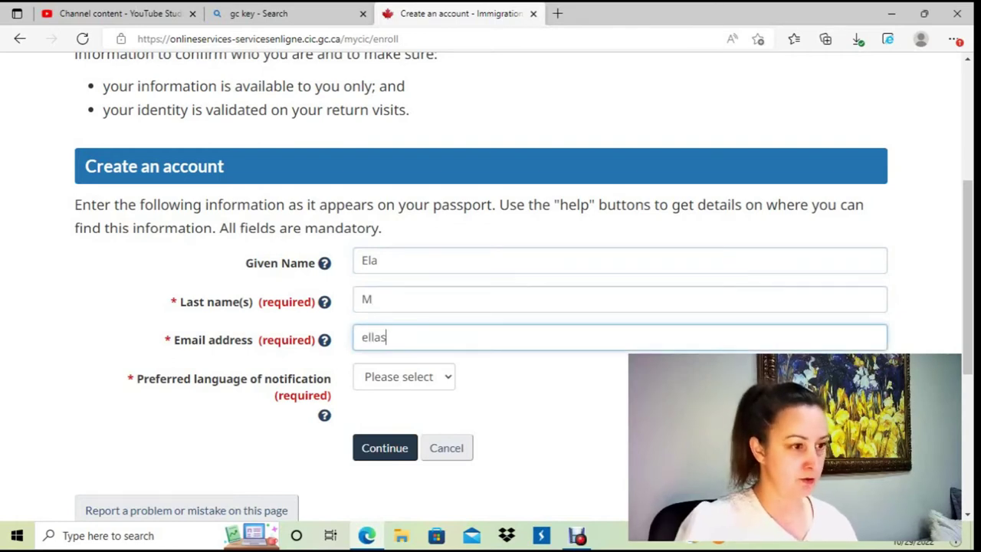
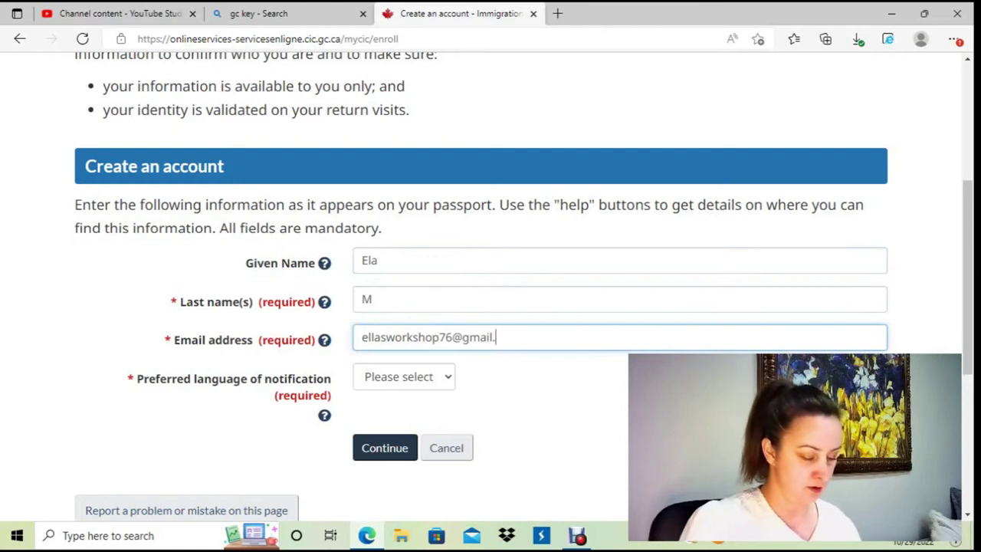
Step: Choose English as the notification language and submit the account form
{"action": "key", "text": "Tab"}
{"action": "key", "text": "alt+Down"}
{"action": "key", "text": "Down"}
{"action": "key", "text": "Return"}
{"action": "scroll", "coordinate": [490, 284], "scroll_direction": "down", "scroll_amount": 2}
{"action": "key", "text": "Tab"}
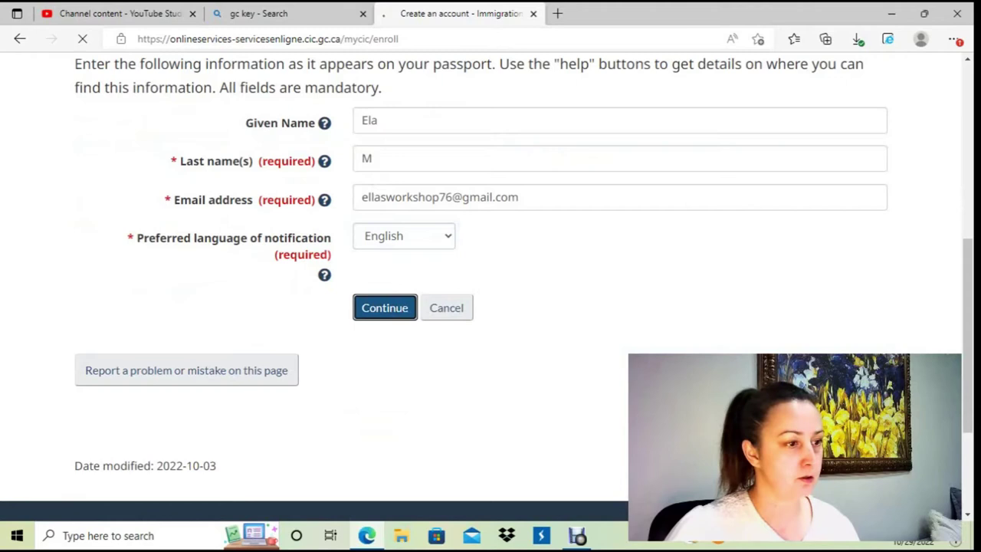
{"action": "key", "text": "Return"}
{"action": "scroll", "coordinate": [491, 284], "scroll_direction": "down", "scroll_amount": 3}
{"action": "left_click", "coordinate": [623, 244]}
Step: Enter security questions 'My home' and 'Fav color', each with its answer
{"action": "scroll", "coordinate": [491, 284], "scroll_direction": "down", "scroll_amount": 2}
{"action": "scroll", "coordinate": [491, 284], "scroll_direction": "up", "scroll_amount": 1}
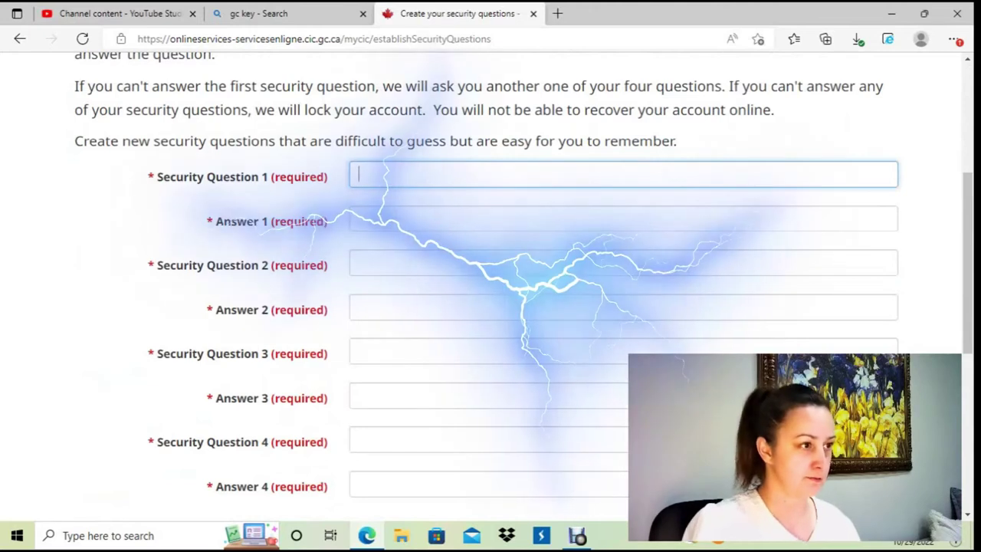
{"action": "type", "text": "My home"}
{"action": "key", "text": "Tab"}
{"action": "key", "text": "Tab"}
{"action": "type", "text": "Col"}
{"action": "key", "text": "BackSpace"}
{"action": "key", "text": "BackSpace"}
{"action": "key", "text": "BackSpace"}
{"action": "type", "text": "Fav color"}
{"action": "key", "text": "Tab"}
{"action": "key", "text": "Tab"}
Step: Enter questions 'Desired destination' and 'My Job' with their answers, then submit all four
{"action": "type", "text": "Desired destination"}
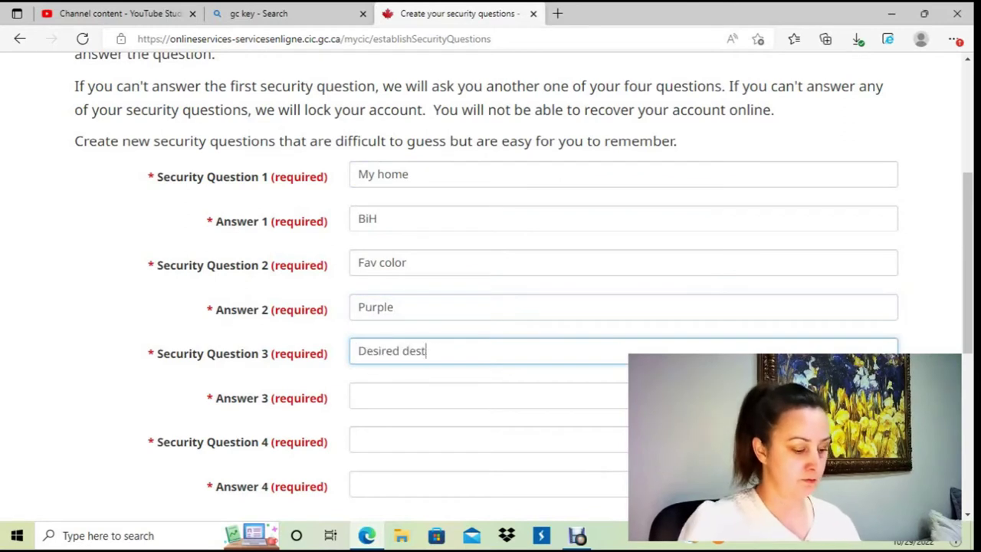
{"action": "key", "text": "Tab"}
{"action": "scroll", "coordinate": [491, 284], "scroll_direction": "down", "scroll_amount": 2}
{"action": "key", "text": "Tab"}
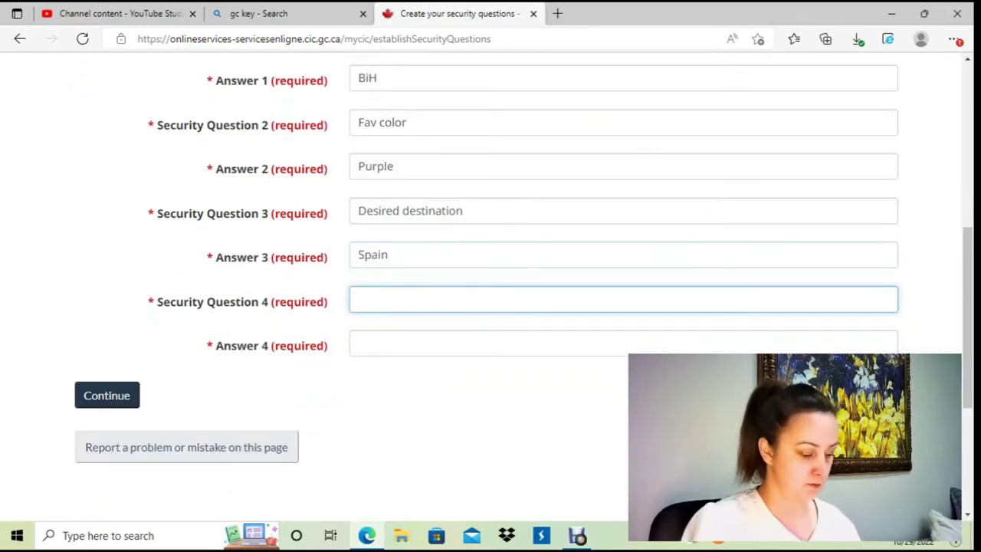
{"action": "type", "text": "My Job"}
{"action": "key", "text": "Tab"}
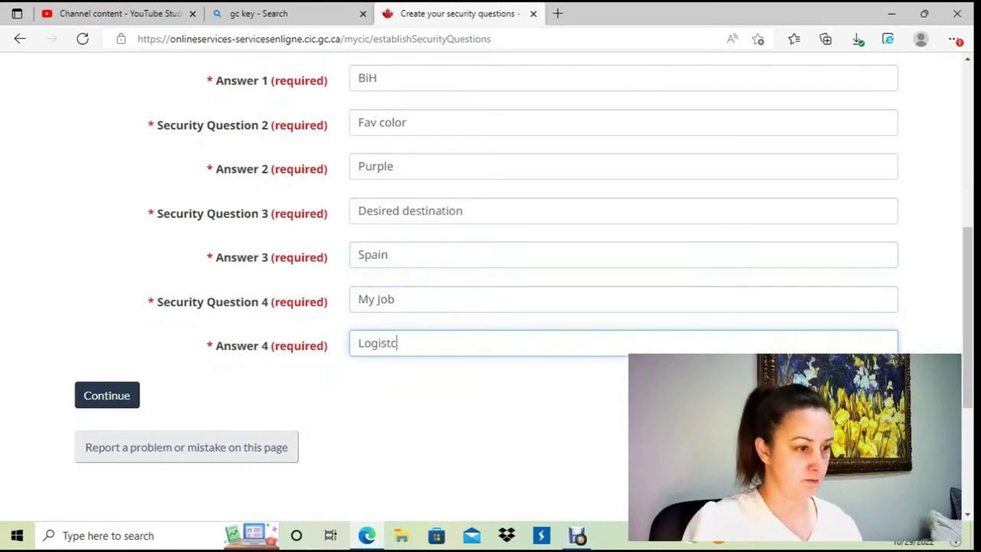
{"action": "scroll", "coordinate": [491, 283], "scroll_direction": "up", "scroll_amount": 2}
{"action": "scroll", "coordinate": [491, 284], "scroll_direction": "down", "scroll_amount": 2}
{"action": "scroll", "coordinate": [491, 283], "scroll_direction": "up", "scroll_amount": 2}
{"action": "scroll", "coordinate": [491, 284], "scroll_direction": "down", "scroll_amount": 1}
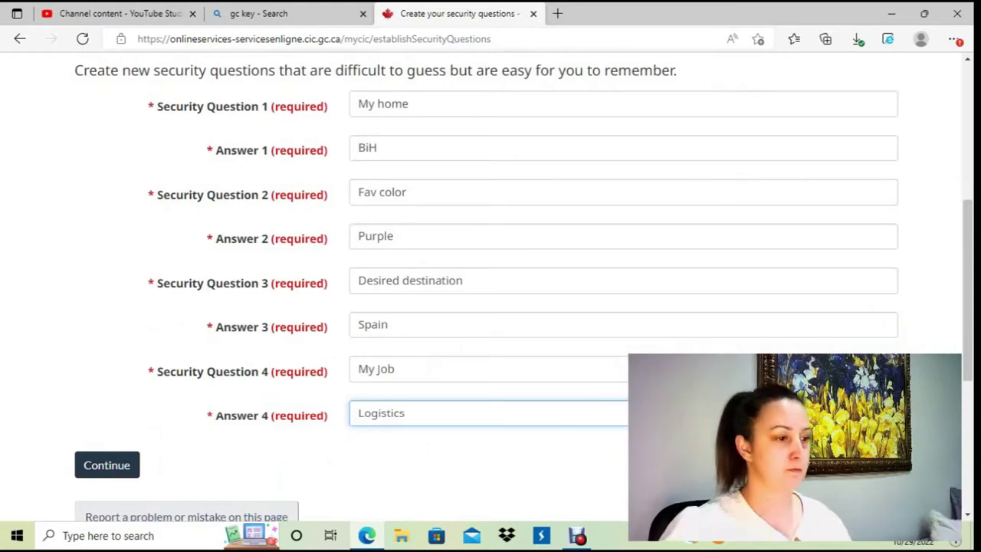
{"action": "left_click", "coordinate": [107, 465]}
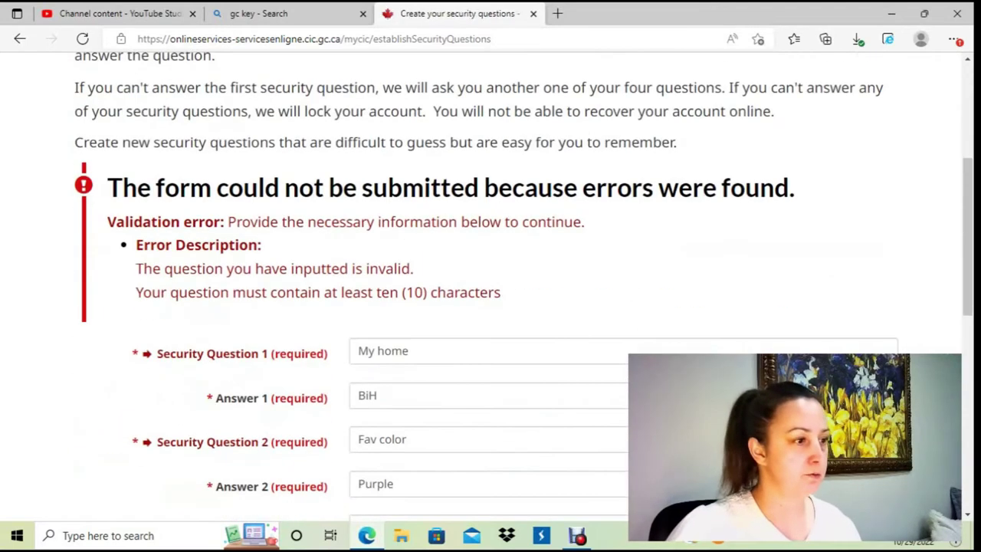
Step: Lengthen question 1 by adding 'abroad?' and change question 2 to 'Favorite color'
{"action": "scroll", "coordinate": [490, 283], "scroll_direction": "up", "scroll_amount": 3}
{"action": "scroll", "coordinate": [491, 283], "scroll_direction": "down", "scroll_amount": 1}
{"action": "scroll", "coordinate": [490, 284], "scroll_direction": "down", "scroll_amount": 1}
{"action": "left_click", "coordinate": [410, 279]}
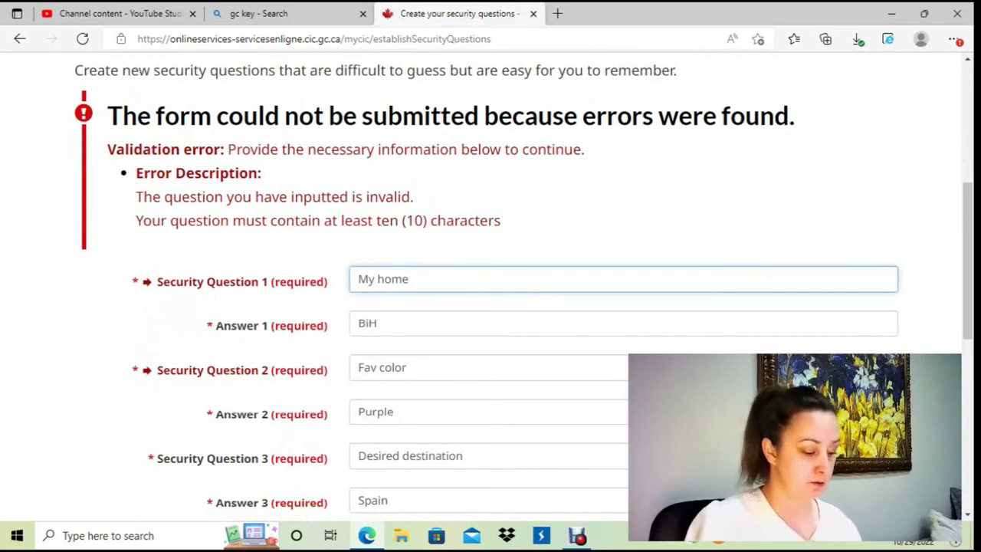
{"action": "type", "text": "abroad?"}
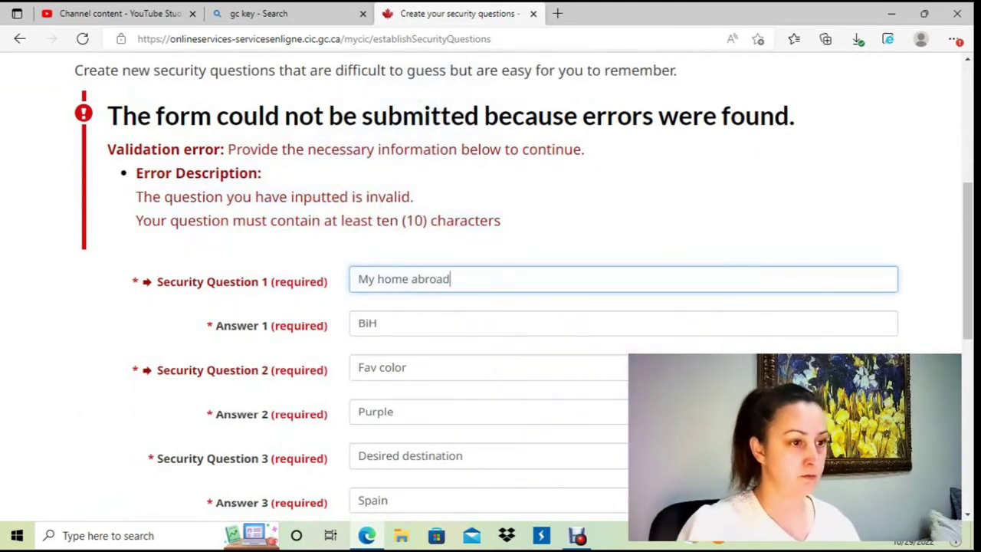
{"action": "scroll", "coordinate": [491, 283], "scroll_direction": "down", "scroll_amount": 2}
{"action": "left_click", "coordinate": [407, 227]}
{"action": "left_click", "coordinate": [376, 227]}
{"action": "type", "text": "orite"}
Step: Add question marks to questions 2 and 3, end question 4 with 'current job?', and resubmit
{"action": "left_click", "coordinate": [491, 359]}
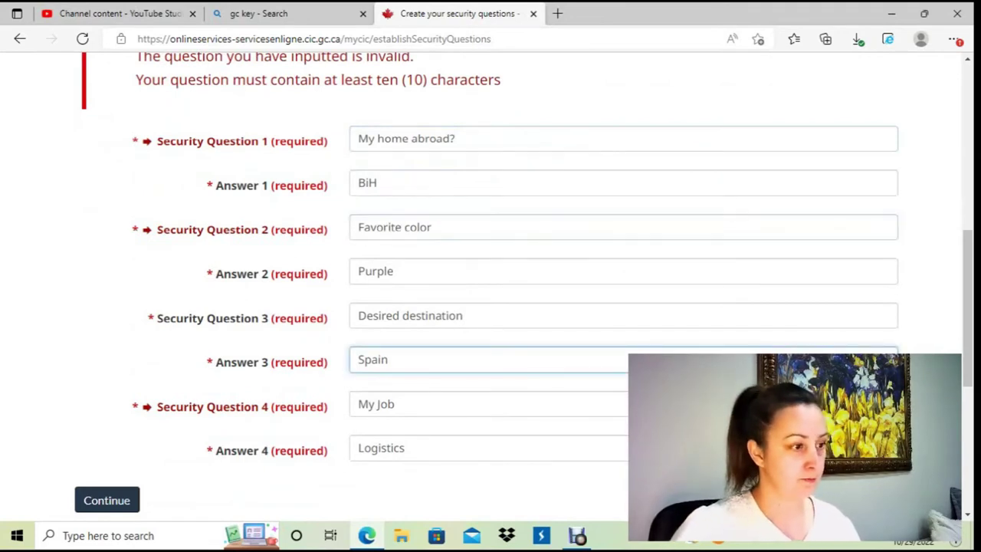
{"action": "left_click", "coordinate": [465, 315]}
{"action": "type", "text": "?"}
{"action": "left_click", "coordinate": [434, 227]}
{"action": "type", "text": "?"}
{"action": "left_click", "coordinate": [395, 404]}
{"action": "key", "text": "BackSpace"}
{"action": "key", "text": "BackSpace"}
{"action": "key", "text": "BackSpace"}
{"action": "type", "text": "current job?"}
{"action": "scroll", "coordinate": [491, 284], "scroll_direction": "down", "scroll_amount": 2}
{"action": "left_click", "coordinate": [102, 357]}
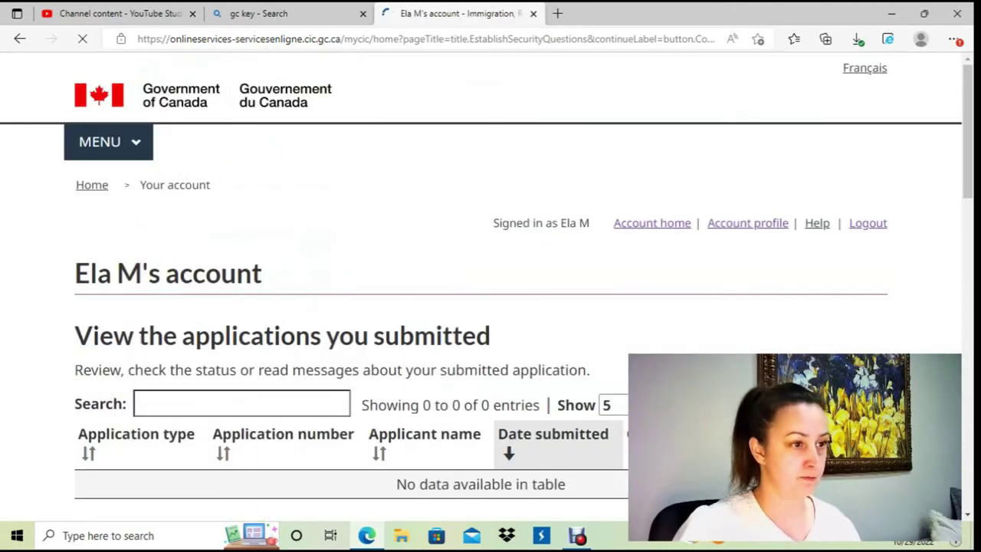
Step: Open the account profile page from the account home page
{"action": "scroll", "coordinate": [490, 284], "scroll_direction": "down", "scroll_amount": 10}
{"action": "scroll", "coordinate": [491, 284], "scroll_direction": "up", "scroll_amount": 7}
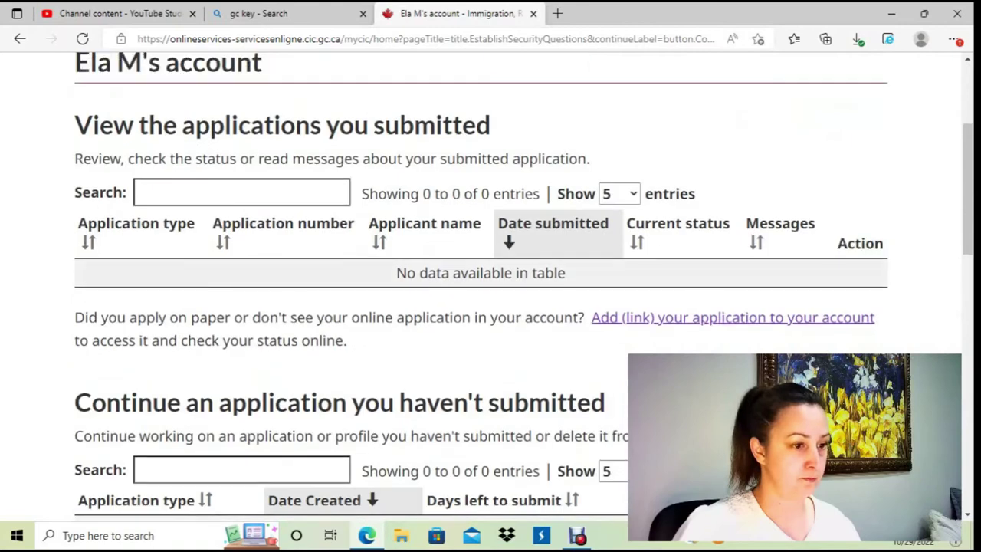
{"action": "scroll", "coordinate": [490, 283], "scroll_direction": "down", "scroll_amount": 5}
{"action": "scroll", "coordinate": [491, 284], "scroll_direction": "up", "scroll_amount": 5}
{"action": "scroll", "coordinate": [491, 283], "scroll_direction": "up", "scroll_amount": 3}
{"action": "left_click", "coordinate": [747, 222]}
Step: Review the profile settings, then choose Logout
{"action": "scroll", "coordinate": [490, 284], "scroll_direction": "down", "scroll_amount": 4}
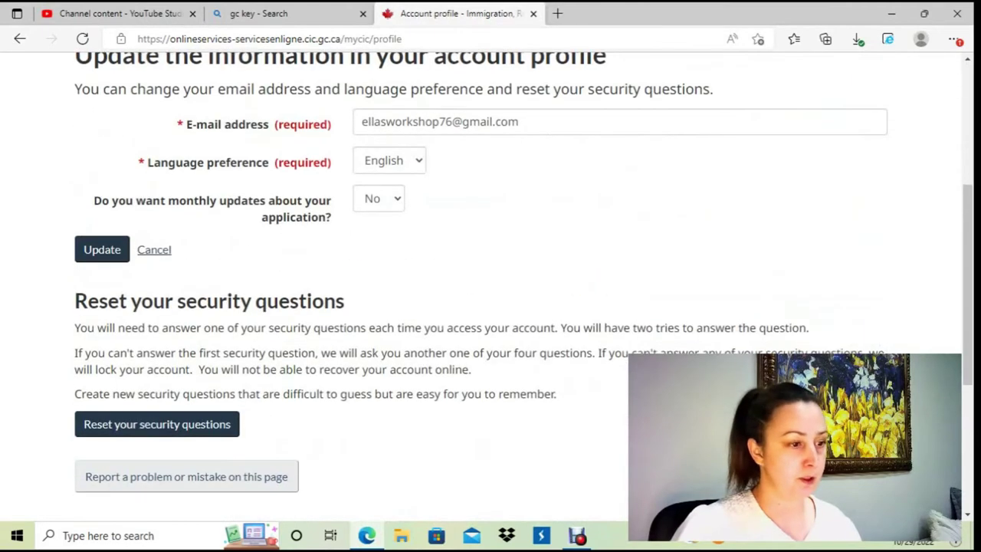
{"action": "scroll", "coordinate": [490, 284], "scroll_direction": "up", "scroll_amount": 2}
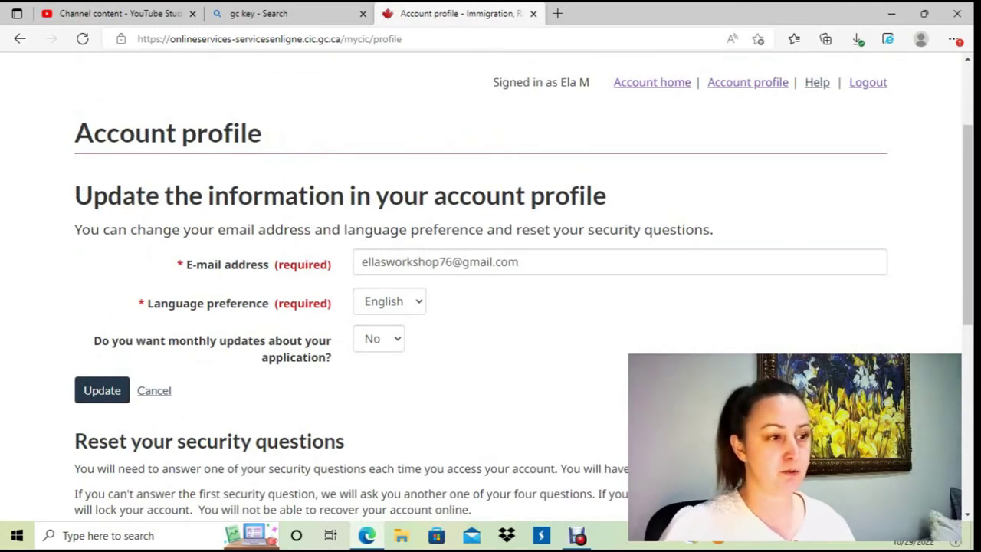
{"action": "scroll", "coordinate": [491, 283], "scroll_direction": "down", "scroll_amount": 3}
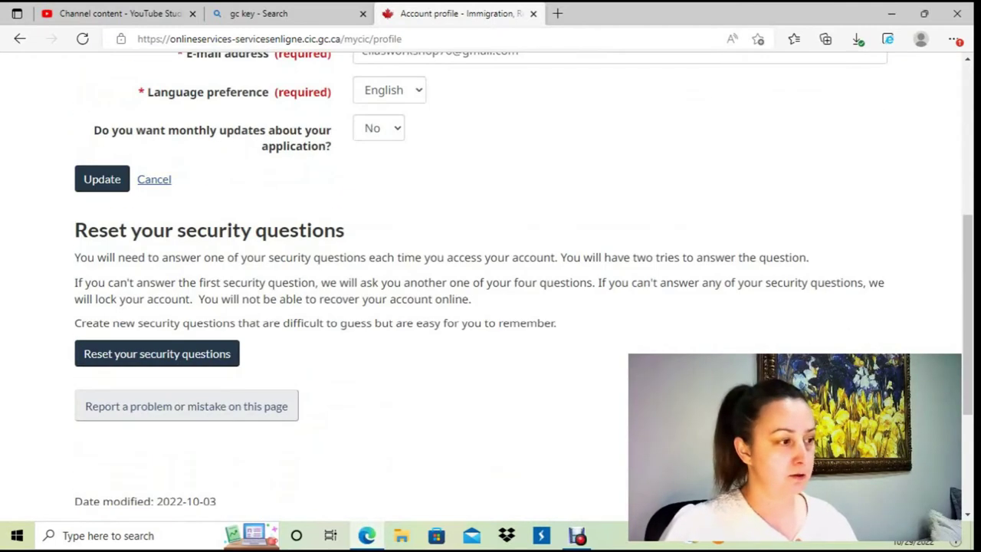
{"action": "scroll", "coordinate": [184, 406], "scroll_direction": "up", "scroll_amount": 5}
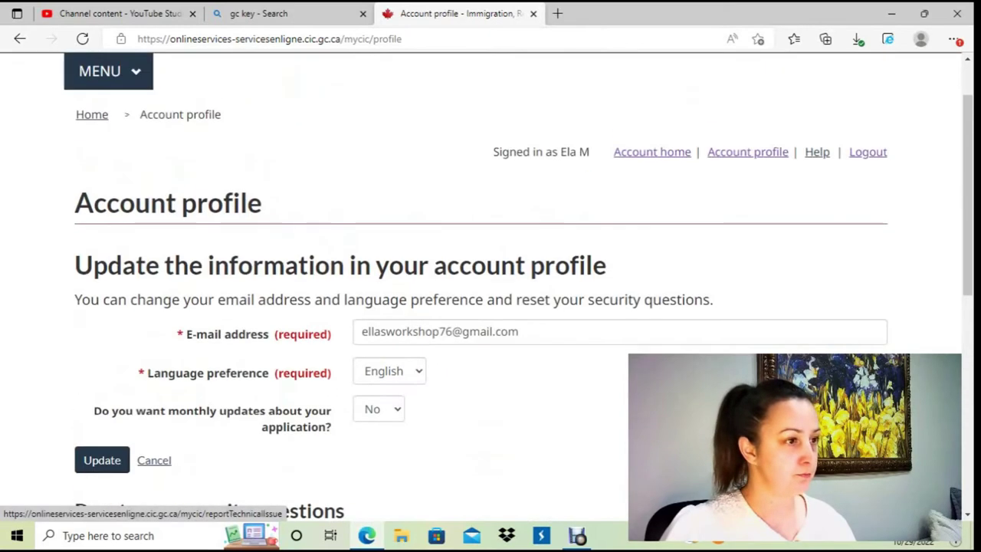
{"action": "scroll", "coordinate": [184, 406], "scroll_direction": "down", "scroll_amount": 2}
{"action": "scroll", "coordinate": [184, 406], "scroll_direction": "up", "scroll_amount": 1}
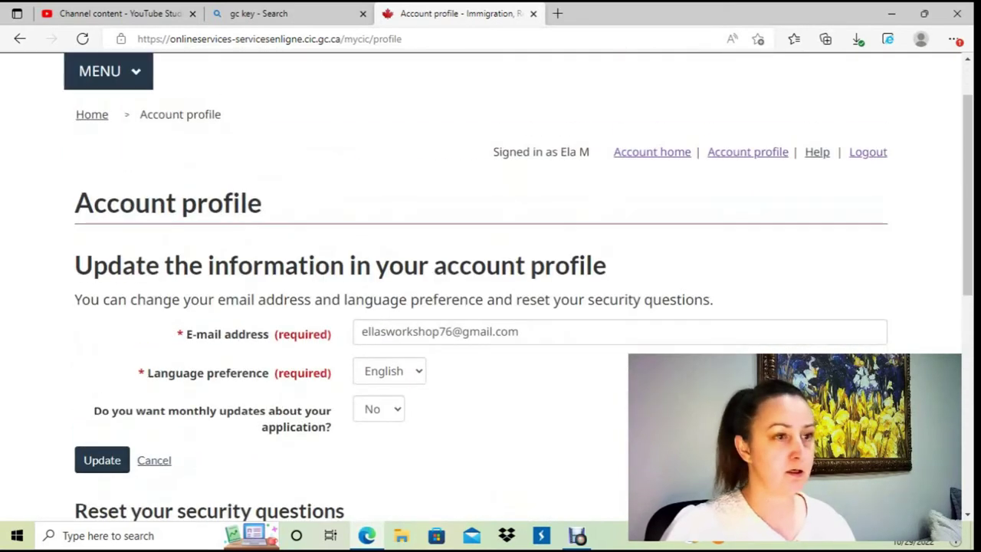
{"action": "scroll", "coordinate": [306, 307], "scroll_direction": "down", "scroll_amount": 1}
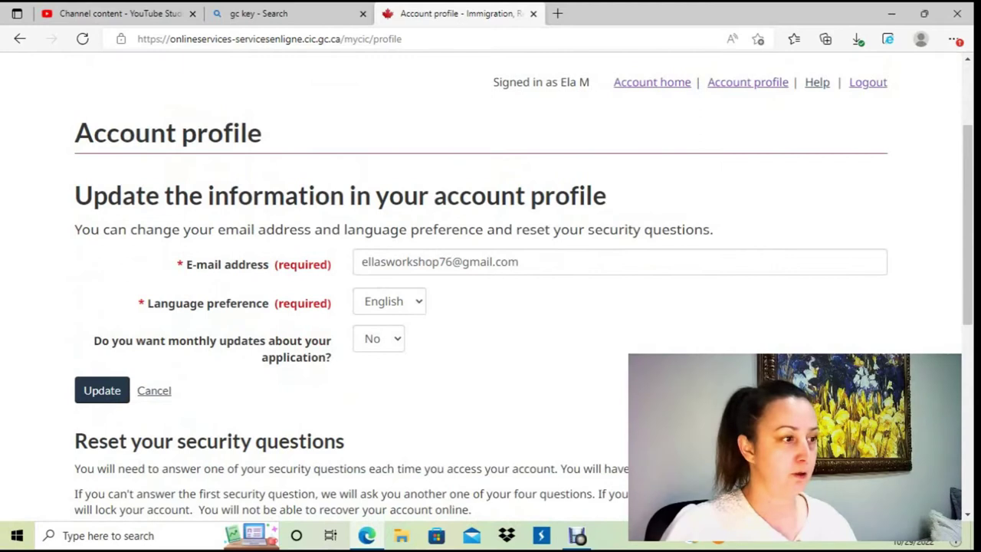
{"action": "scroll", "coordinate": [490, 307], "scroll_direction": "up", "scroll_amount": 1}
{"action": "left_click", "coordinate": [867, 151]}
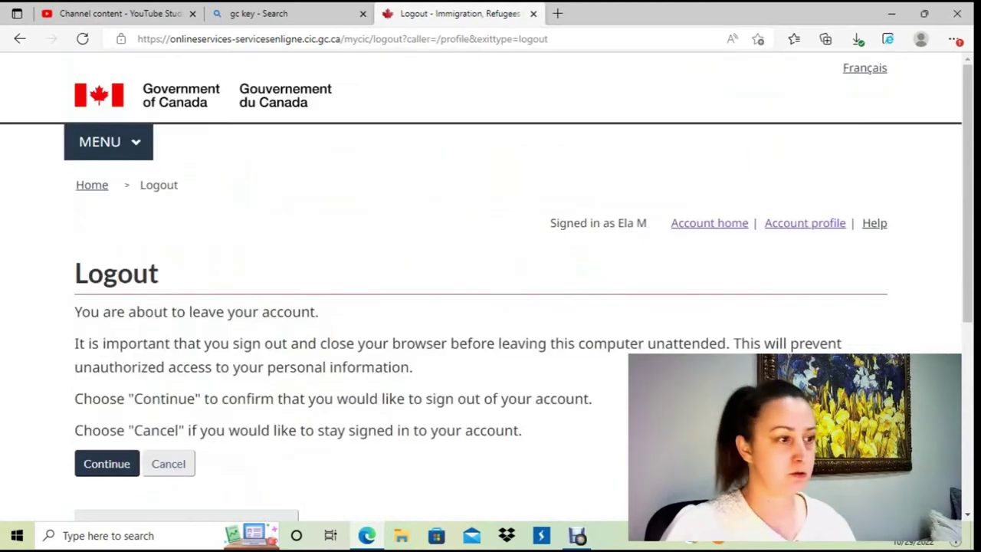
Step: Confirm sign-out and return to the IRCC secure account sign-in page from the search results
{"action": "left_click", "coordinate": [106, 463]}
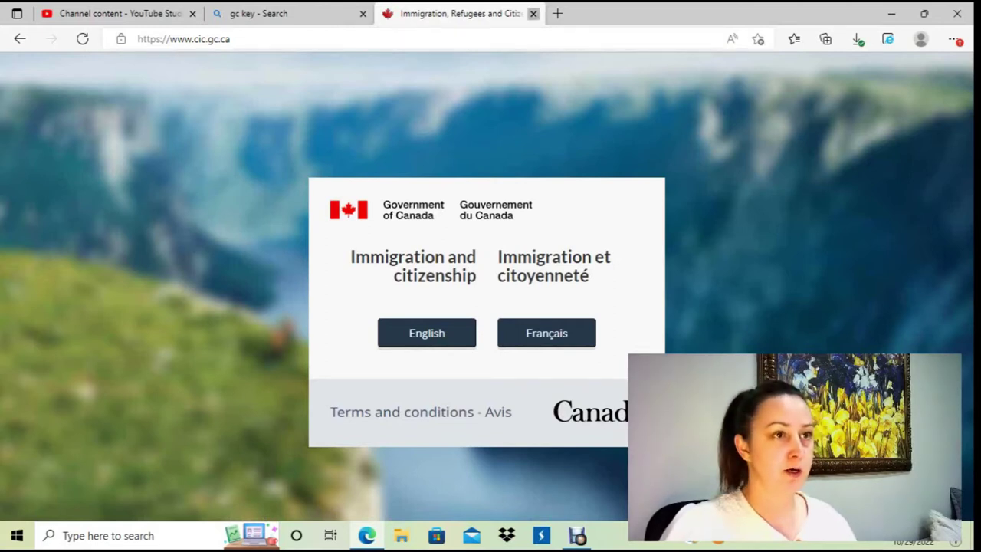
{"action": "left_click", "coordinate": [534, 13]}
{"action": "left_click", "coordinate": [233, 257]}
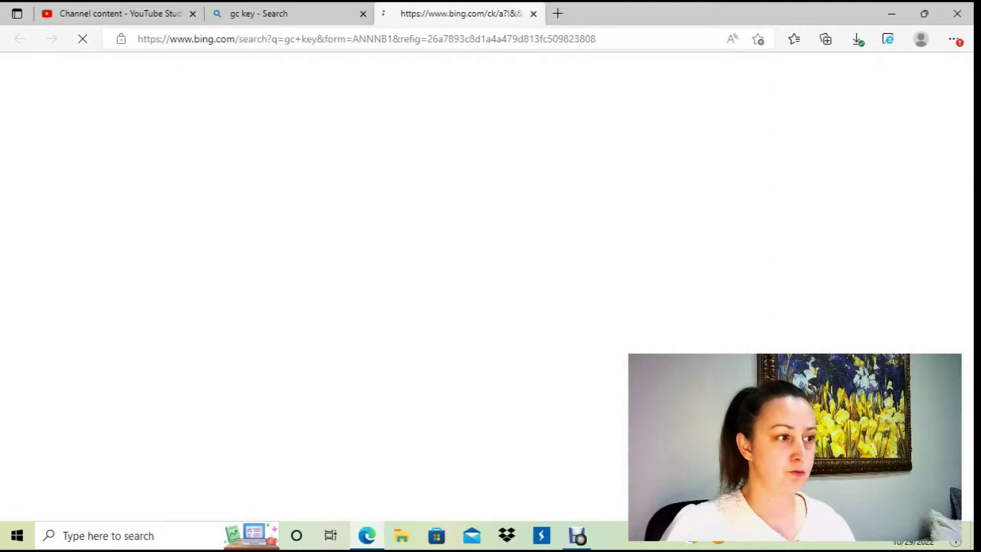
{"action": "scroll", "coordinate": [491, 307], "scroll_direction": "down", "scroll_amount": 4}
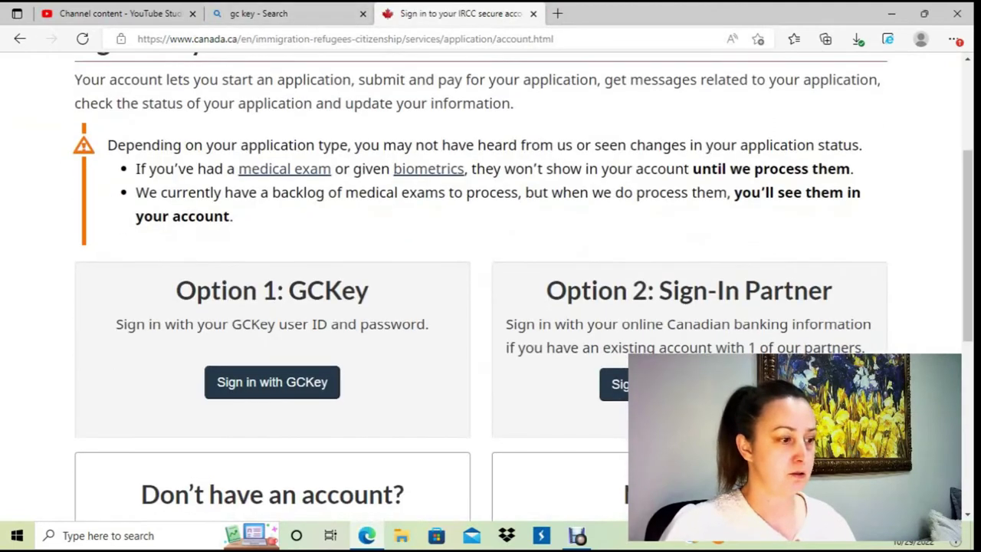
{"action": "left_click", "coordinate": [363, 14]}
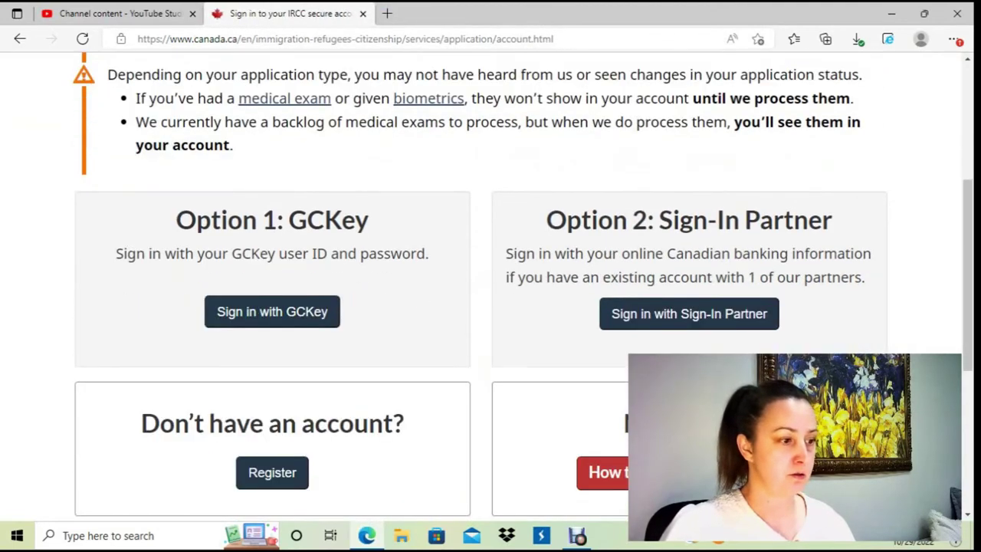
Step: Go to the secure account registration page, choose Register with GCKey, and start GCKey Sign Up
{"action": "scroll", "coordinate": [272, 433], "scroll_direction": "down", "scroll_amount": 1}
{"action": "left_click", "coordinate": [272, 401]}
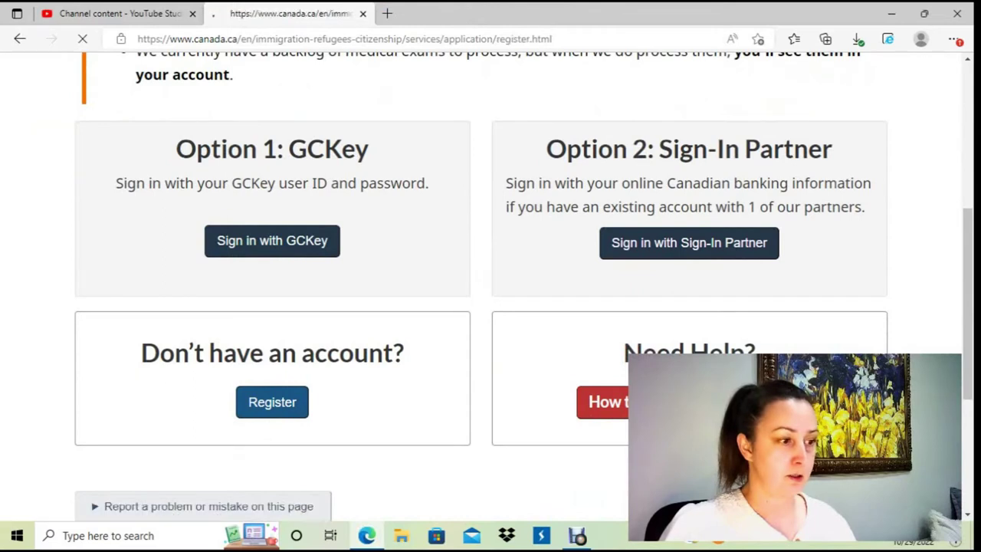
{"action": "scroll", "coordinate": [491, 307], "scroll_direction": "down", "scroll_amount": 7}
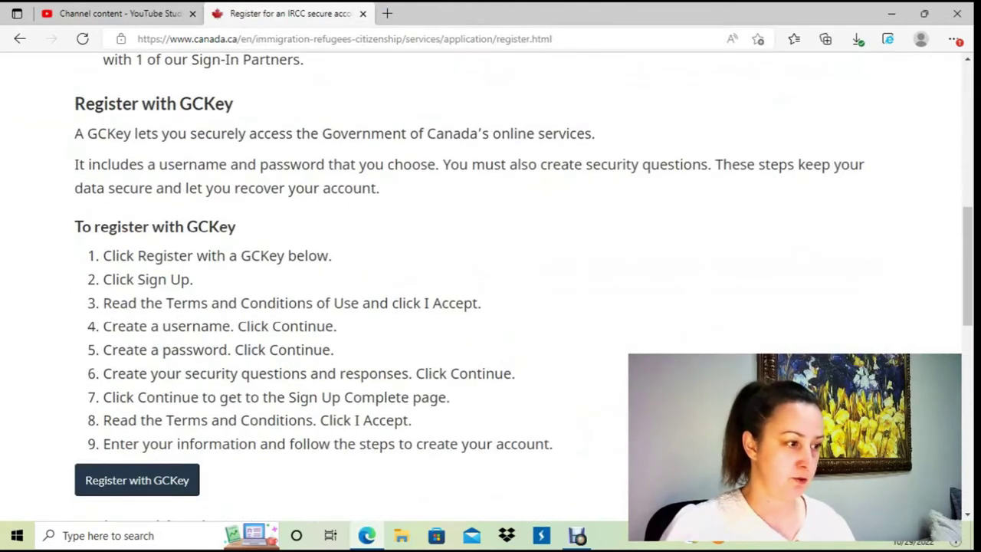
{"action": "scroll", "coordinate": [490, 306], "scroll_direction": "down", "scroll_amount": 3}
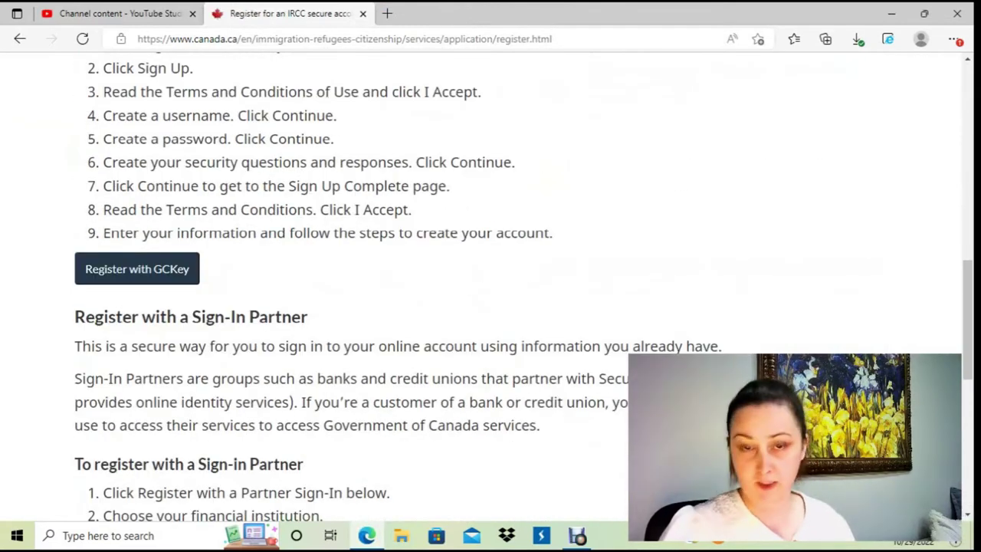
{"action": "left_click", "coordinate": [137, 268]}
{"action": "scroll", "coordinate": [491, 306], "scroll_direction": "down", "scroll_amount": 2}
{"action": "left_click", "coordinate": [750, 120]}
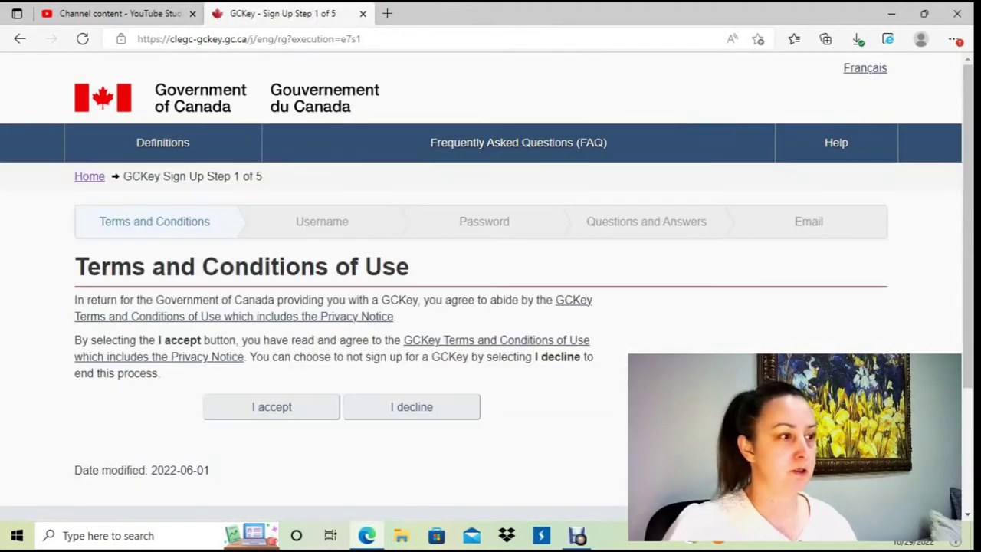
Step: Accept the GCKey terms and submit a new GCKey username
{"action": "left_click", "coordinate": [271, 407]}
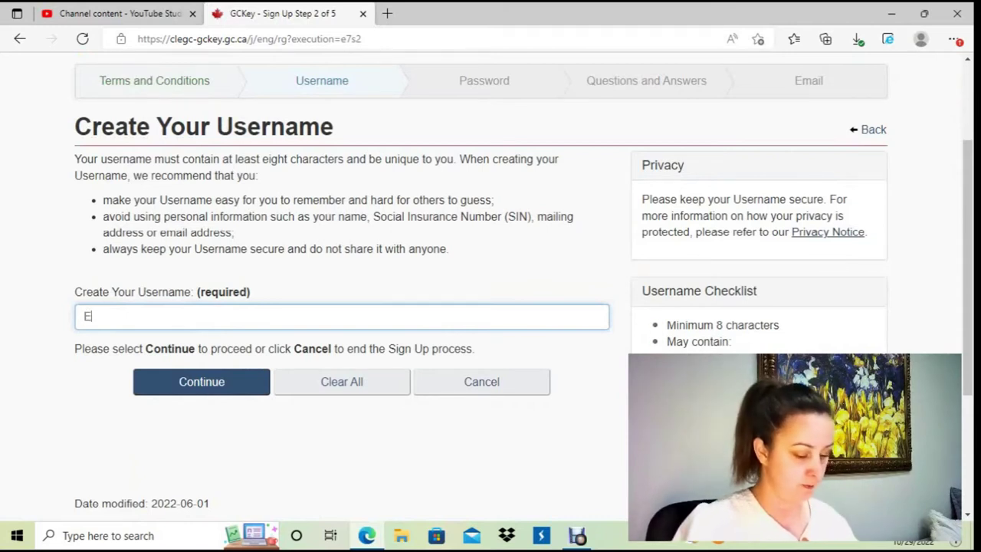
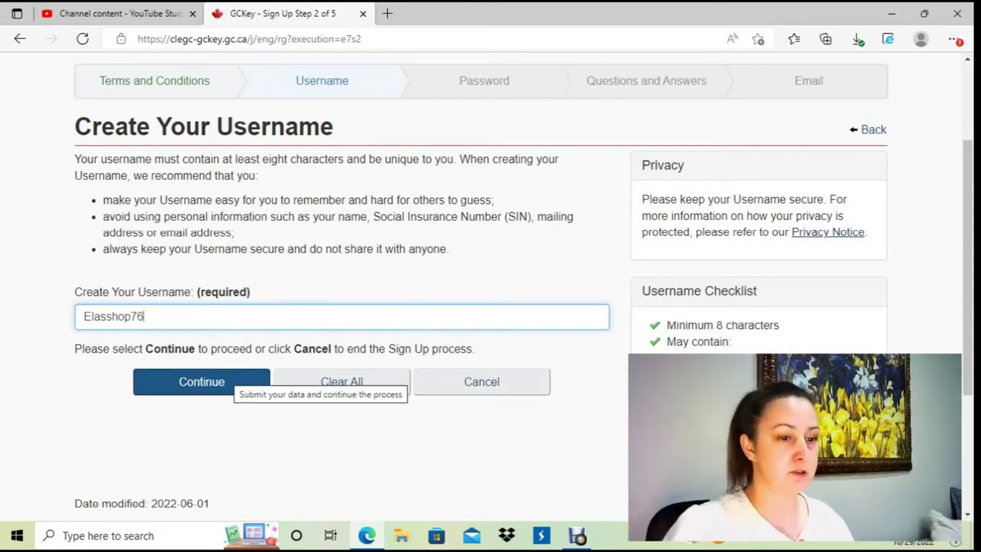
{"action": "left_click", "coordinate": [202, 382]}
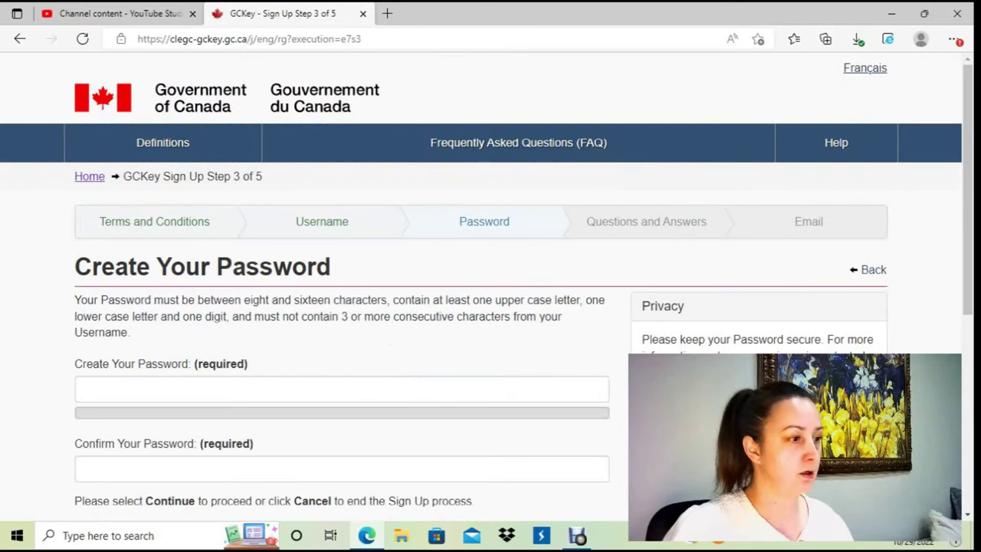
Step: Enter and confirm the new GCKey password, then continue
{"action": "left_click", "coordinate": [341, 247]}
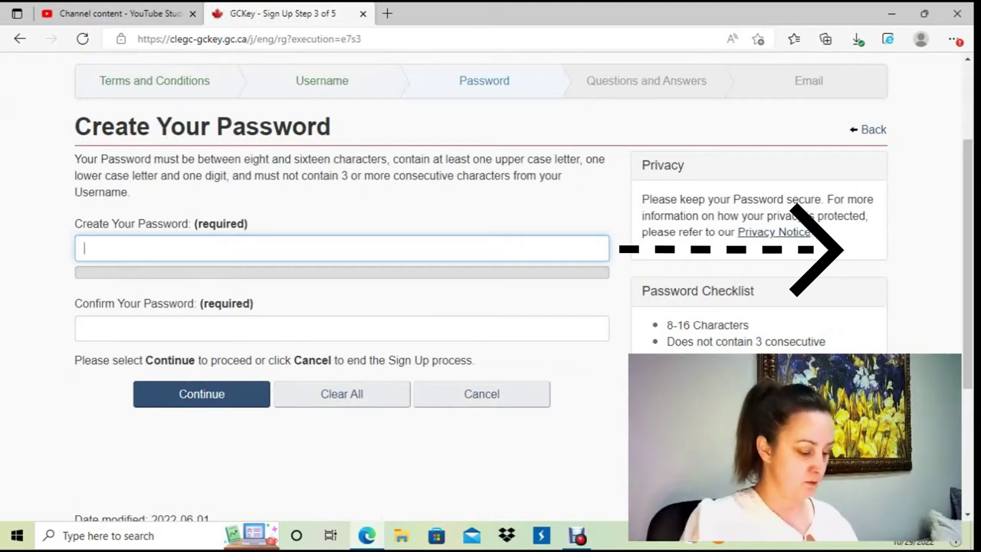
{"action": "type", "text": "••••••••••"}
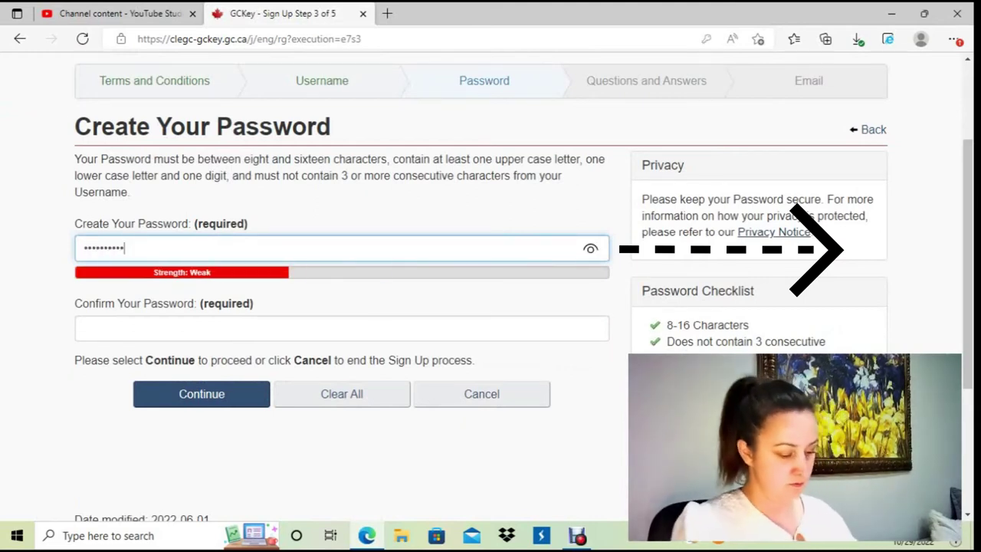
{"action": "type", "text": "•"}
{"action": "left_click", "coordinate": [230, 328]}
{"action": "type", "text": "•••••••••••"}
{"action": "key", "text": "Return"}
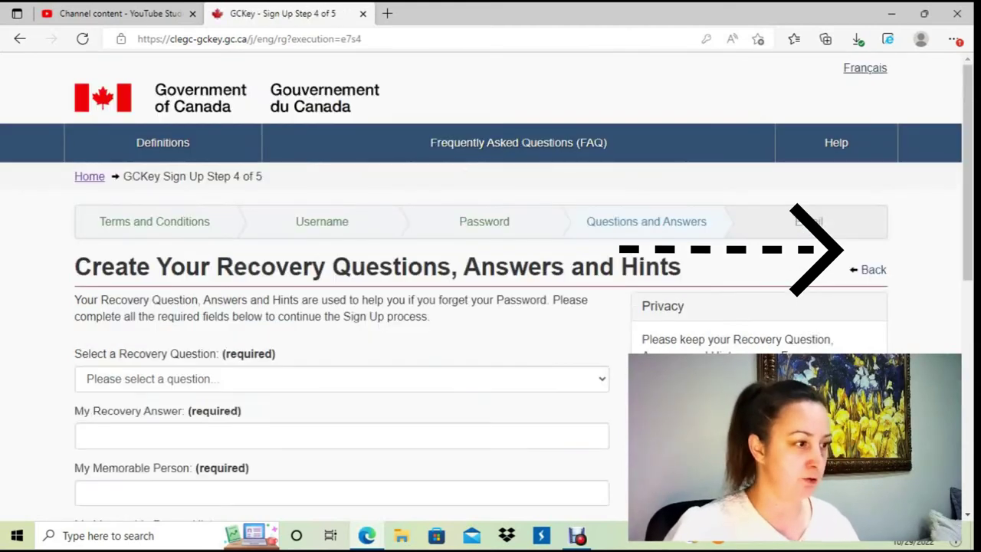
{"action": "scroll", "coordinate": [491, 287], "scroll_direction": "down", "scroll_amount": 4}
Step: Select the recovery question 'What was my first pet's name?' and enter its answer
{"action": "left_click", "coordinate": [342, 97]}
{"action": "key", "text": "Down"}
{"action": "key", "text": "Return"}
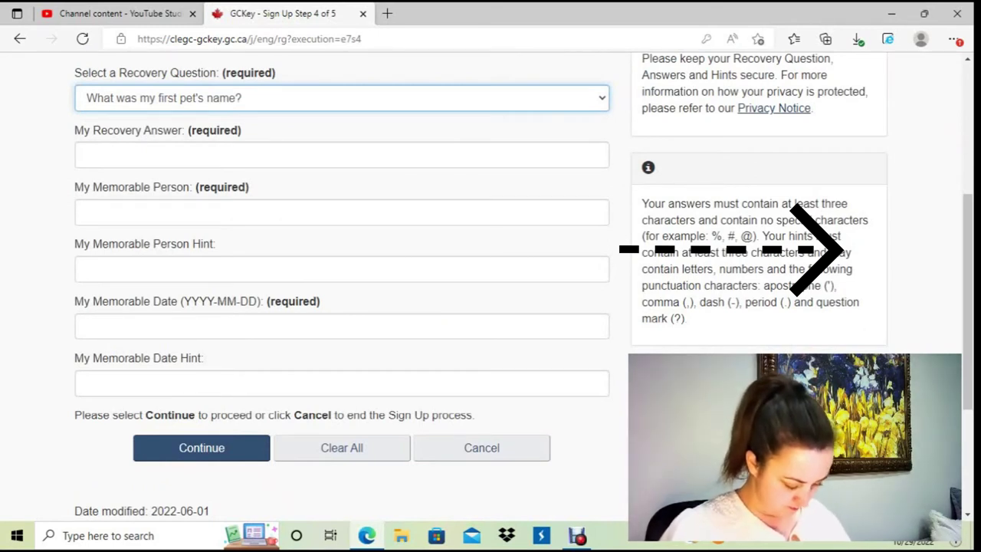
{"action": "scroll", "coordinate": [342, 268], "scroll_direction": "up", "scroll_amount": 1}
{"action": "key", "text": "Tab"}
Step: Fill in the memorable person, person hint, memorable date and date hint, then continue
{"action": "key", "text": "Tab"}
{"action": "key", "text": "Tab"}
{"action": "scroll", "coordinate": [342, 268], "scroll_direction": "down", "scroll_amount": 2}
{"action": "key", "text": "Tab"}
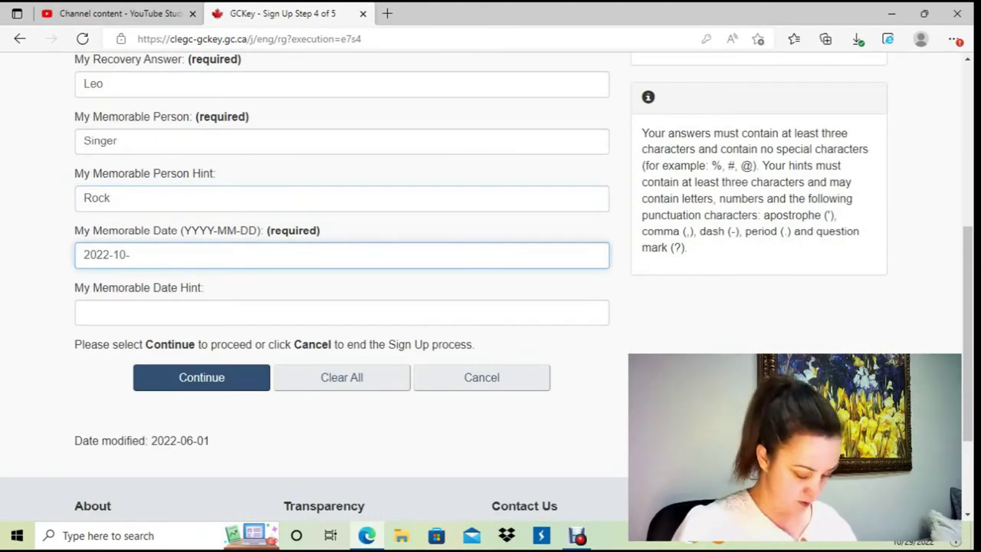
{"action": "key", "text": "Tab"}
{"action": "key", "text": "Tab"}
{"action": "key", "text": "Return"}
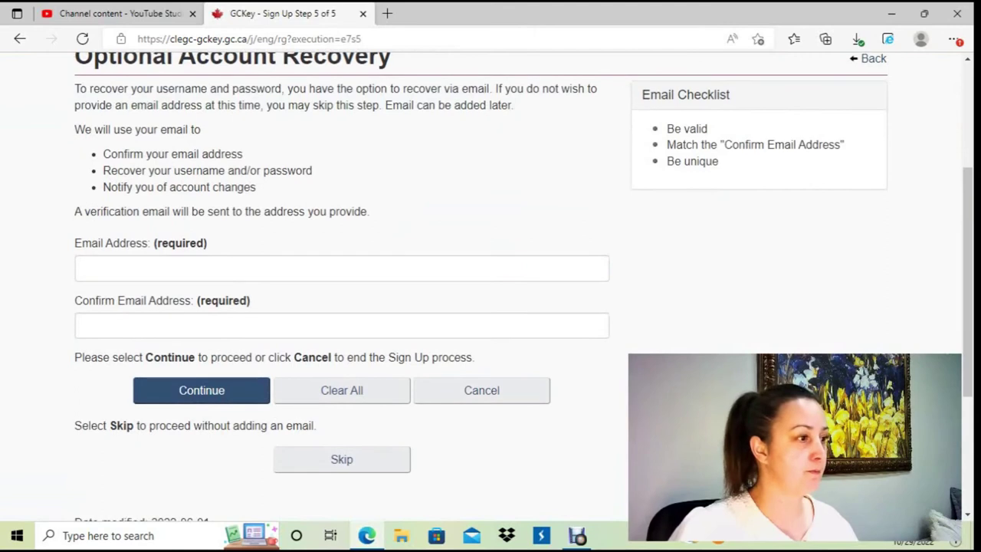
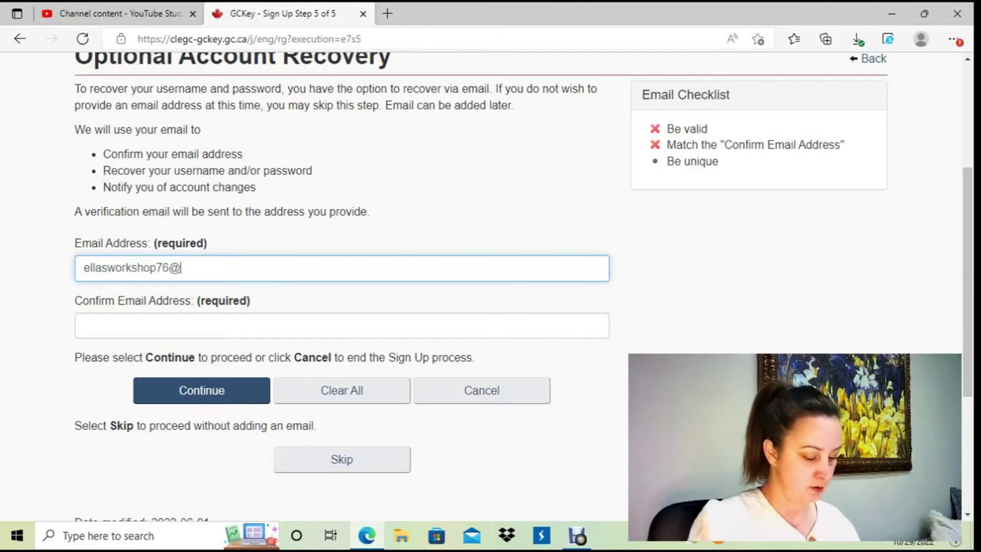
Step: Enter the recovery e-mail address, paste it into Confirm Email Address, and continue
{"action": "key", "text": "Tab"}
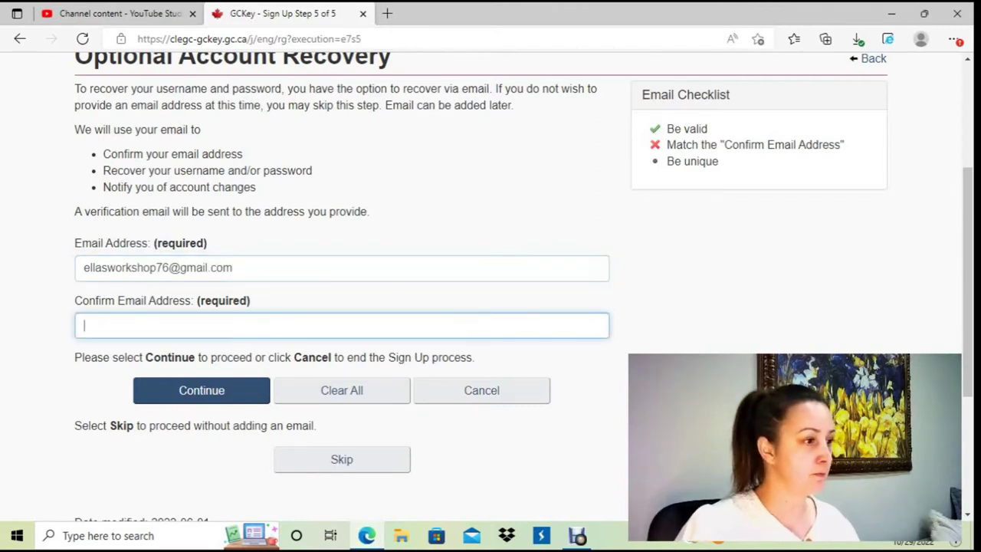
{"action": "key", "text": "shift+Tab"}
{"action": "key", "text": "ctrl+c"}
{"action": "key", "text": "Tab"}
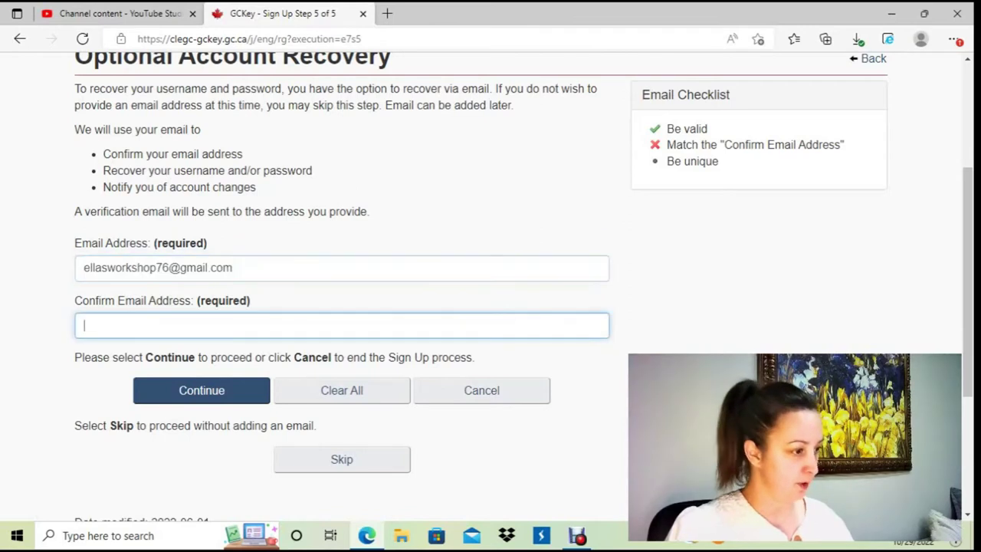
{"action": "key", "text": "ctrl+v"}
{"action": "key", "text": "Tab"}
{"action": "key", "text": "Return"}
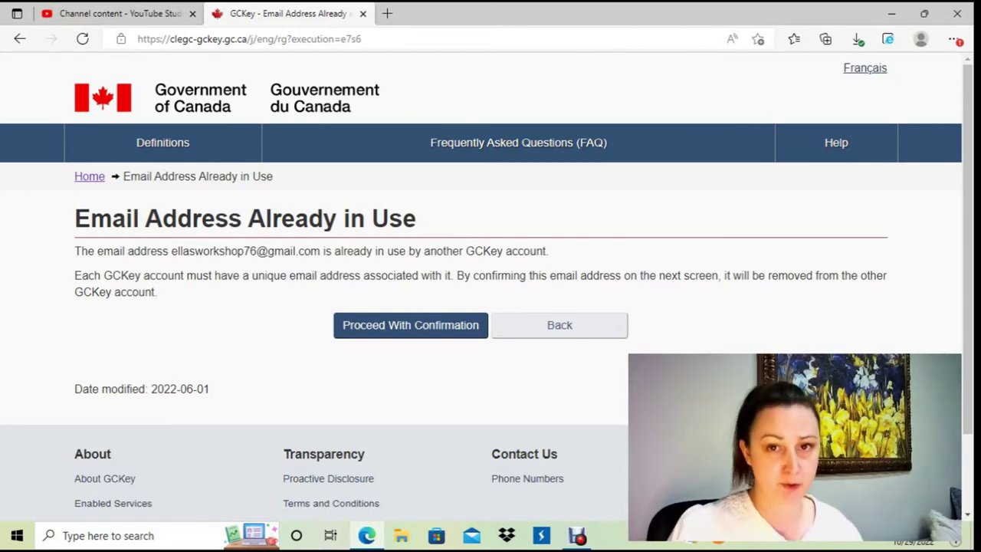
Step: Return to the e-mail recovery step, review it, and cancel the GCKey sign-up
{"action": "left_click", "coordinate": [582, 326]}
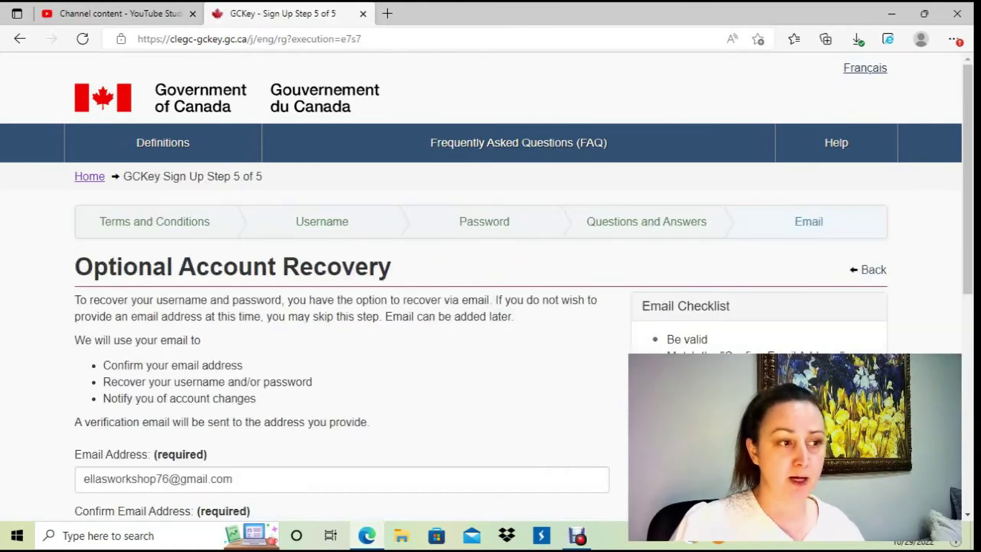
{"action": "scroll", "coordinate": [490, 307], "scroll_direction": "down", "scroll_amount": 3}
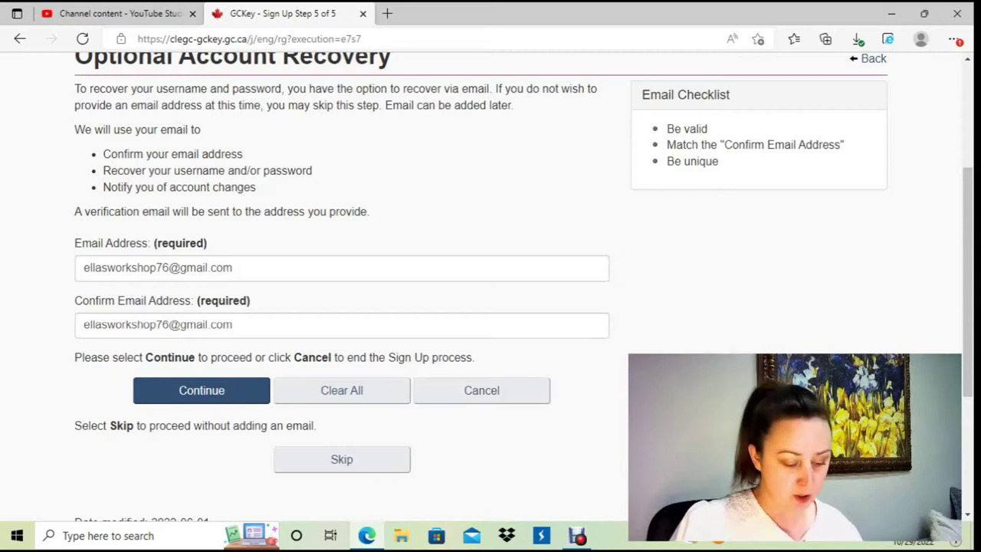
{"action": "scroll", "coordinate": [491, 284], "scroll_direction": "up", "scroll_amount": 2}
{"action": "scroll", "coordinate": [490, 283], "scroll_direction": "down", "scroll_amount": 1}
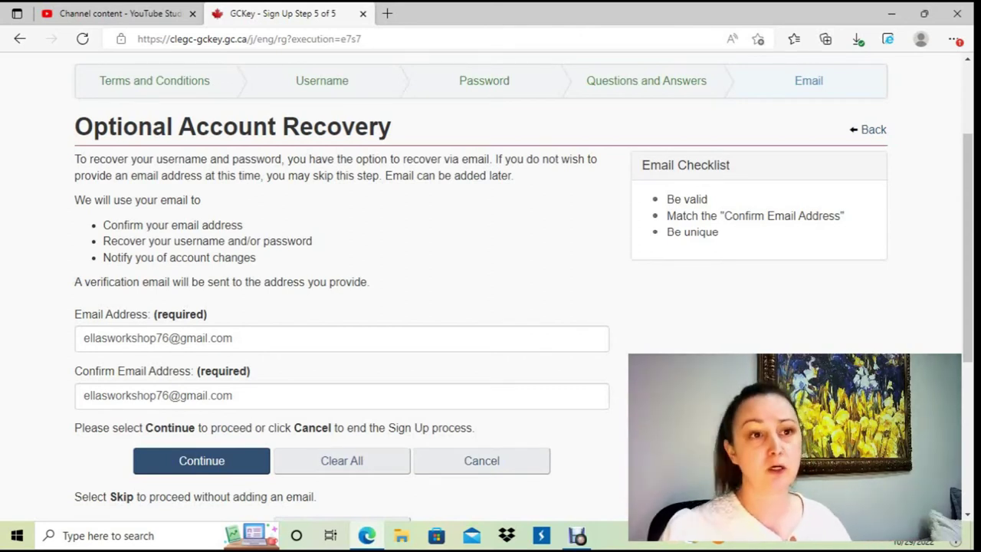
{"action": "left_click", "coordinate": [482, 461]}
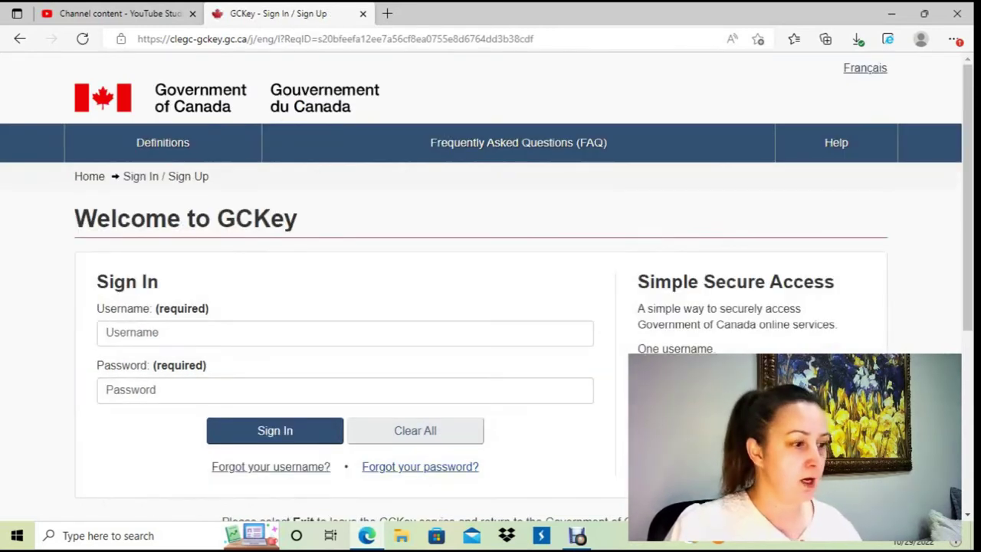
Step: Sign in to GCKey with the account username and password
{"action": "left_click", "coordinate": [345, 331]}
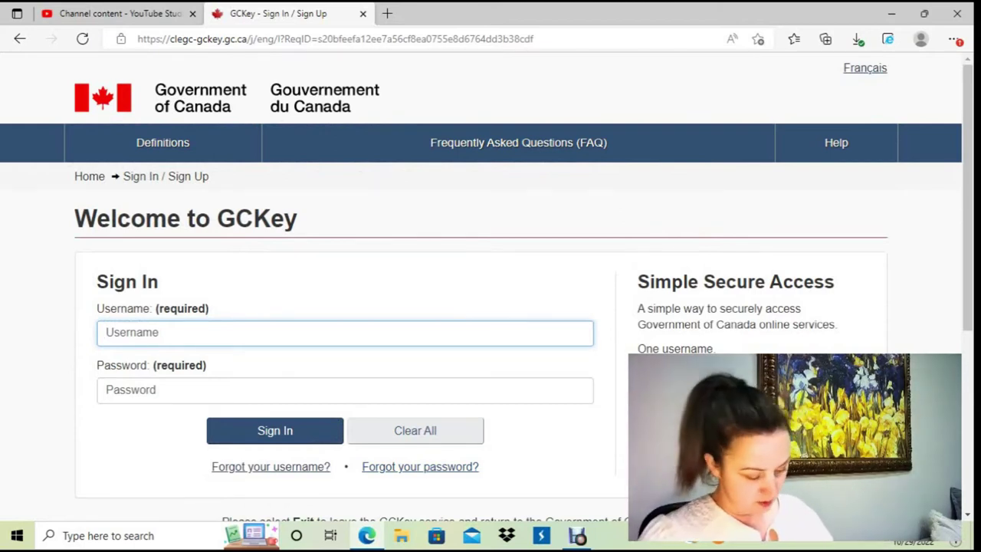
{"action": "type", "text": "Ela2023"}
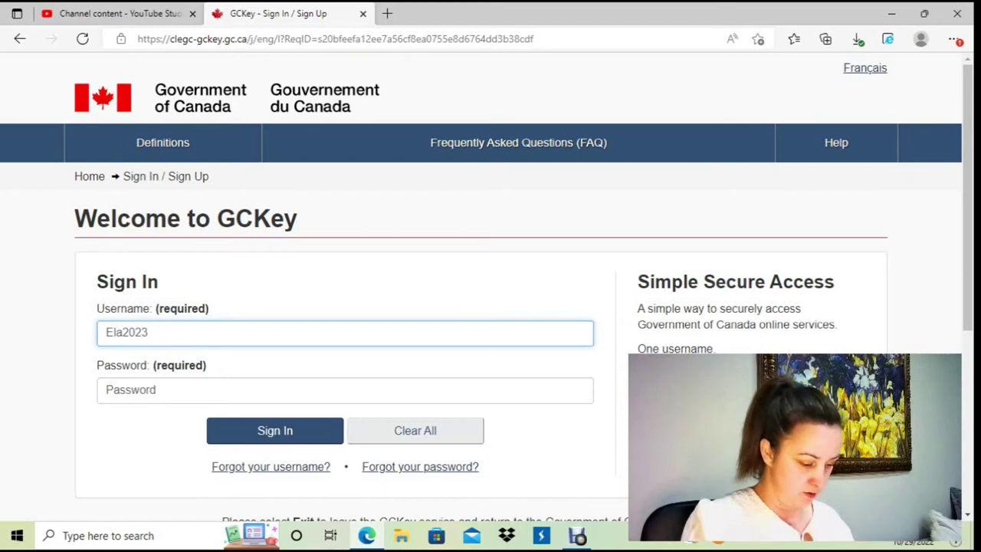
{"action": "type", "text": "&23"}
{"action": "key", "text": "BackSpace"}
{"action": "type", "text": "2"}
{"action": "left_click", "coordinate": [345, 390]}
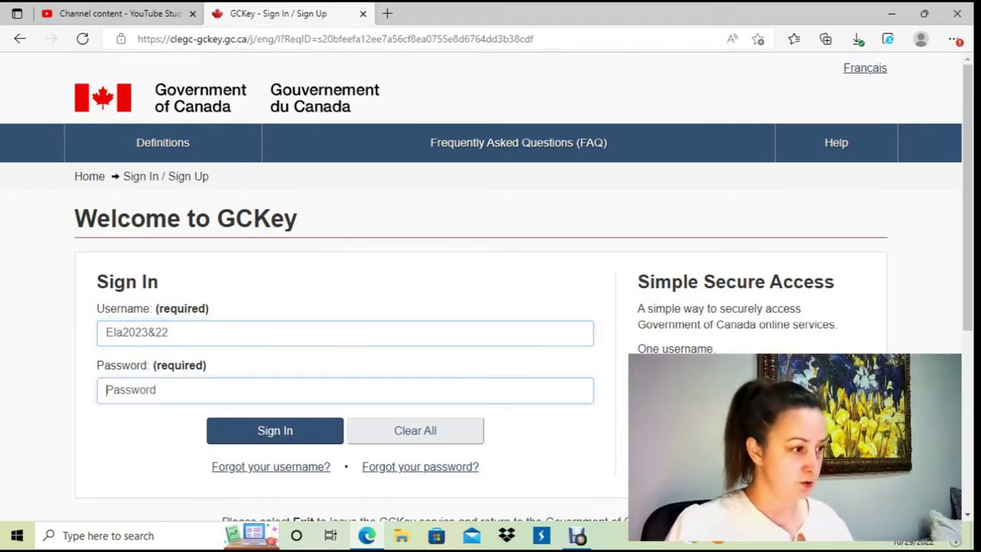
{"action": "type", "text": "••••••••"}
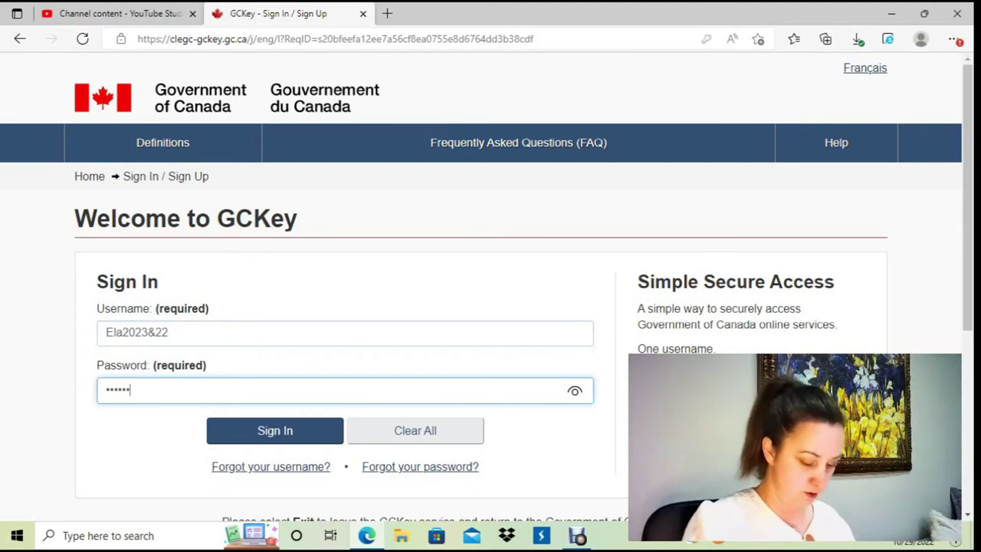
{"action": "type", "text": "••"}
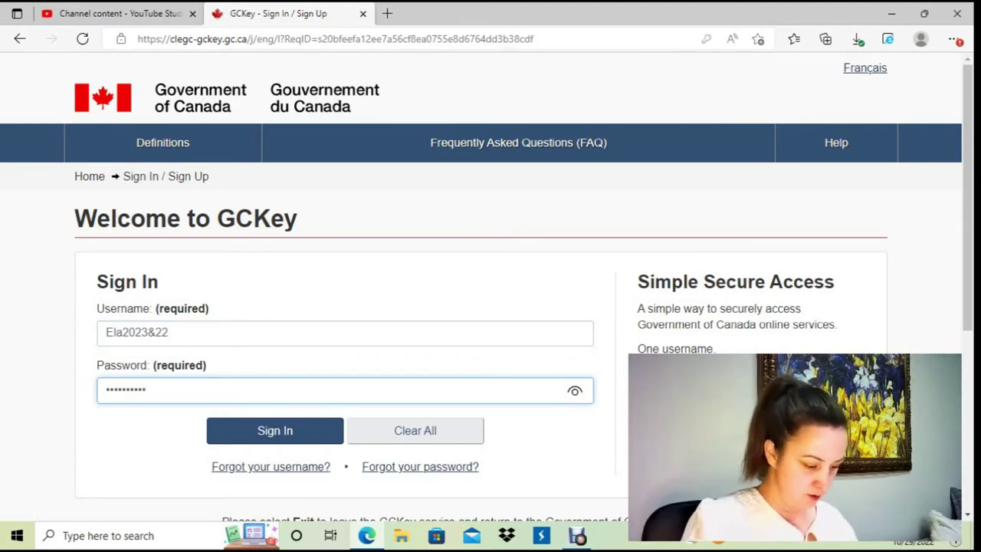
{"action": "type", "text": "•"}
{"action": "key", "text": "Return"}
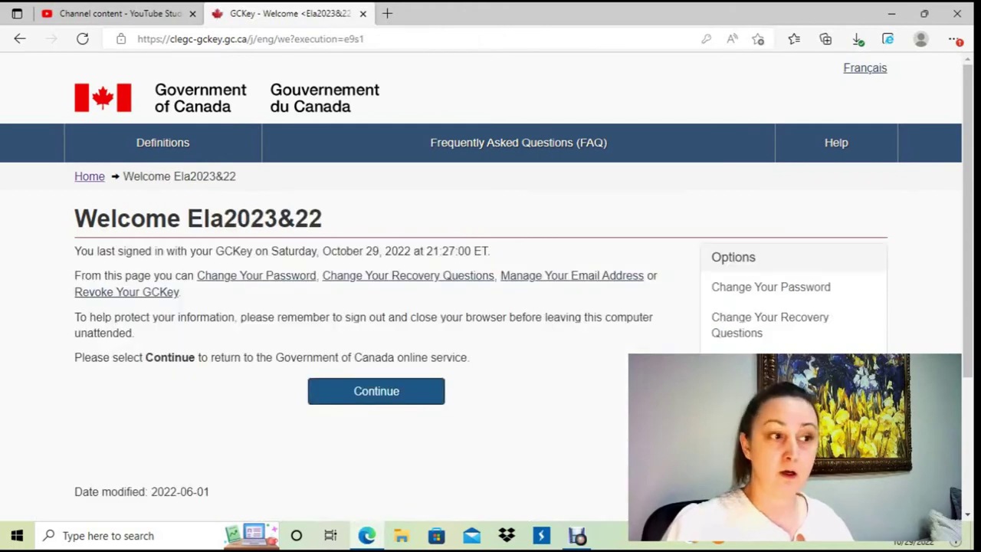
Step: Continue to IRCC, accept the terms, and answer the identity secret question
{"action": "left_click", "coordinate": [395, 394]}
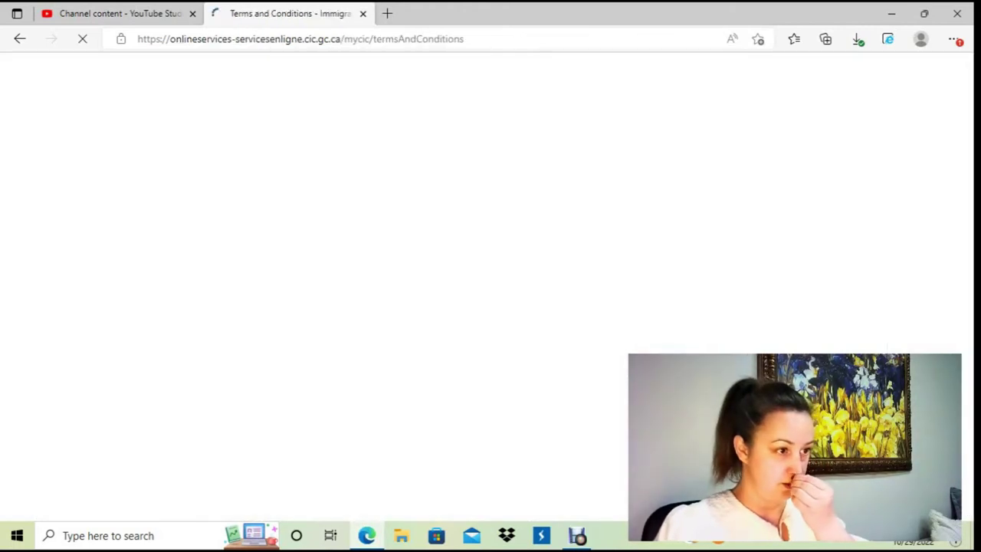
{"action": "scroll", "coordinate": [491, 291], "scroll_direction": "down", "scroll_amount": 5}
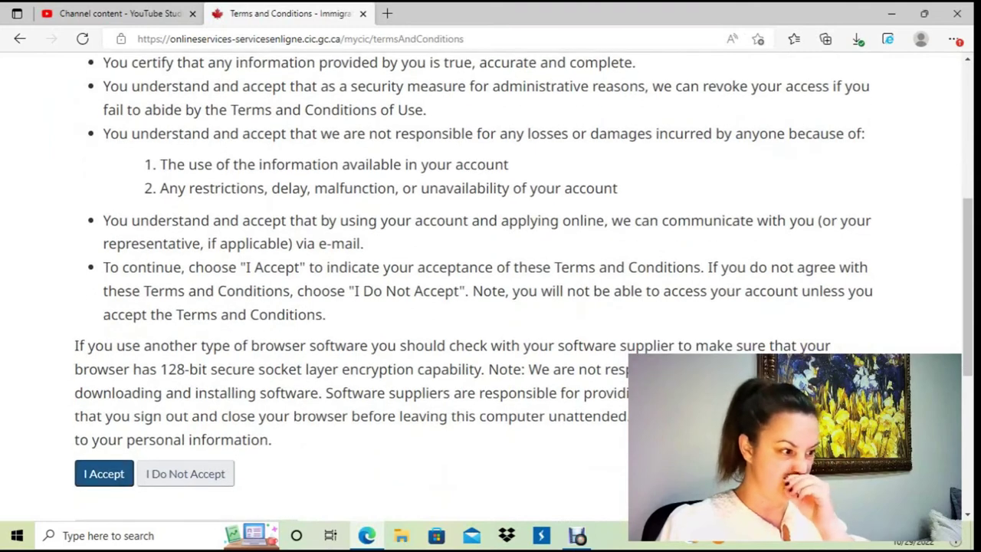
{"action": "left_click", "coordinate": [103, 474]}
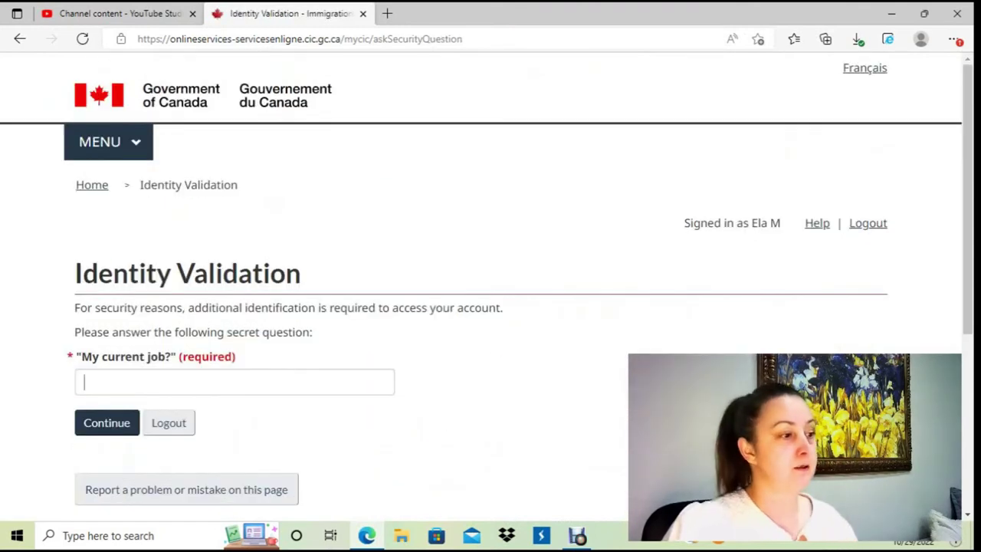
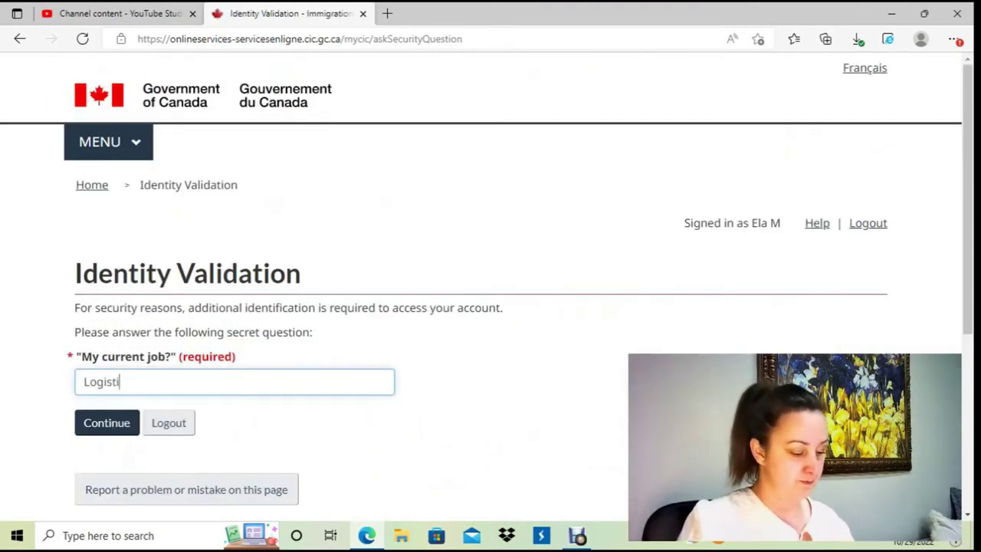
{"action": "key", "text": "Return"}
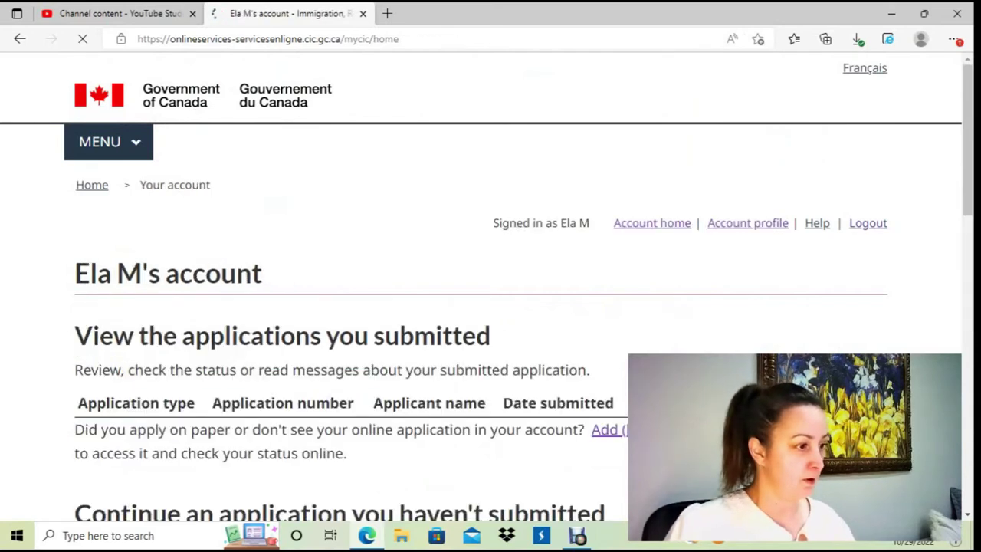
{"action": "scroll", "coordinate": [490, 306], "scroll_direction": "down", "scroll_amount": 5}
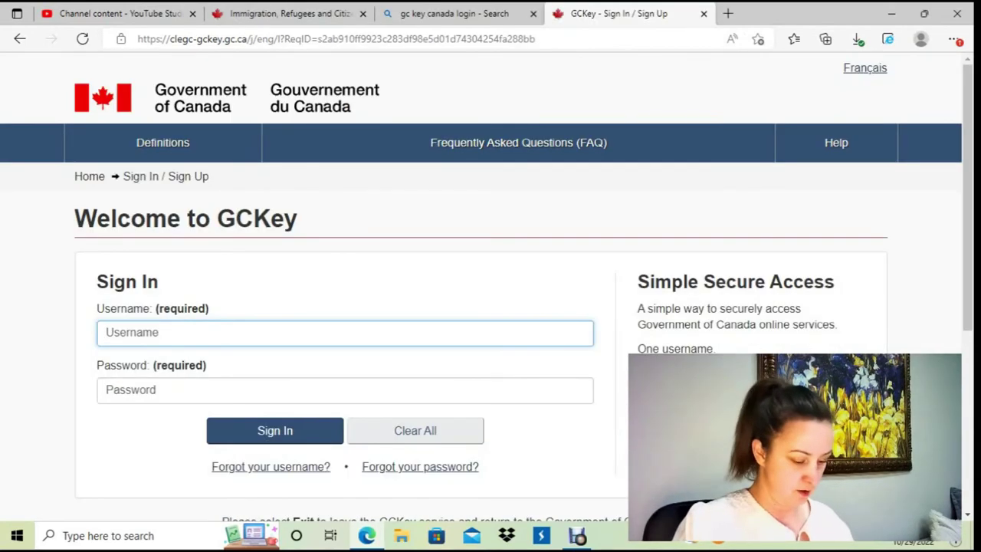
Step: Enter the GCKey username, changing the @ to & and capitalising the first letter
{"action": "type", "text": "ela2023"}
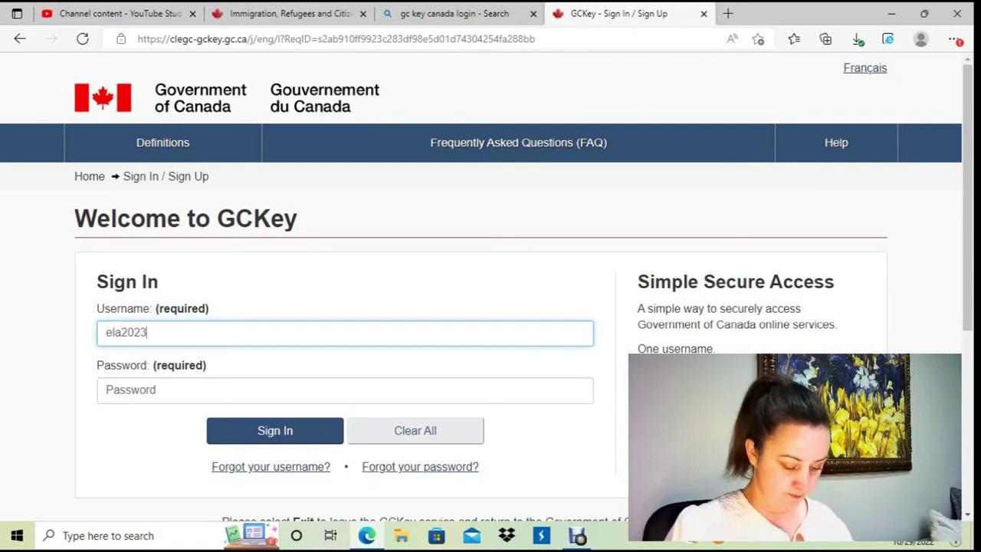
{"action": "type", "text": "@22"}
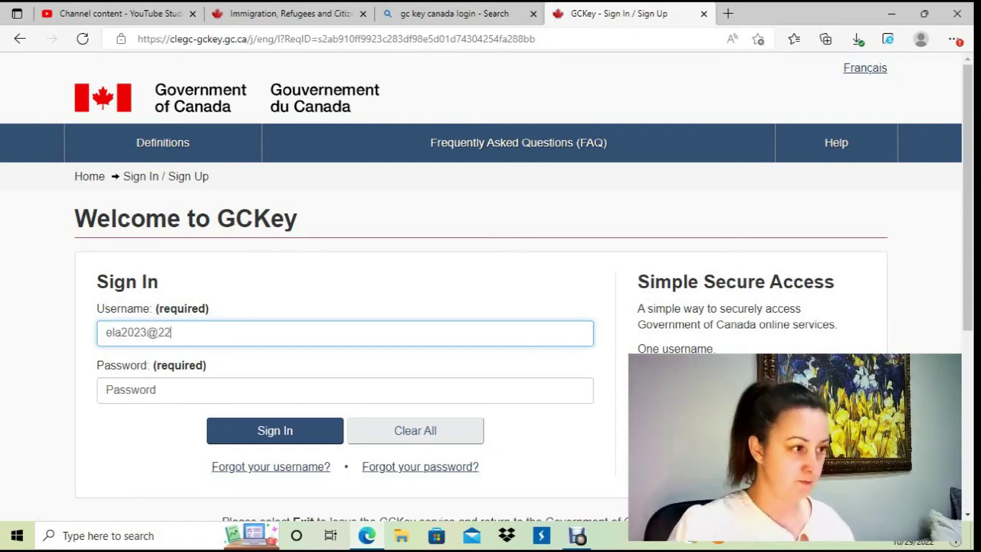
{"action": "key", "text": "BackSpace"}
{"action": "type", "text": "&"}
{"action": "left_click", "coordinate": [112, 331]}
{"action": "key", "text": "BackSpace"}
{"action": "type", "text": "E"}
Step: Enter the account password and submit the GCKey sign-in
{"action": "left_click", "coordinate": [112, 390]}
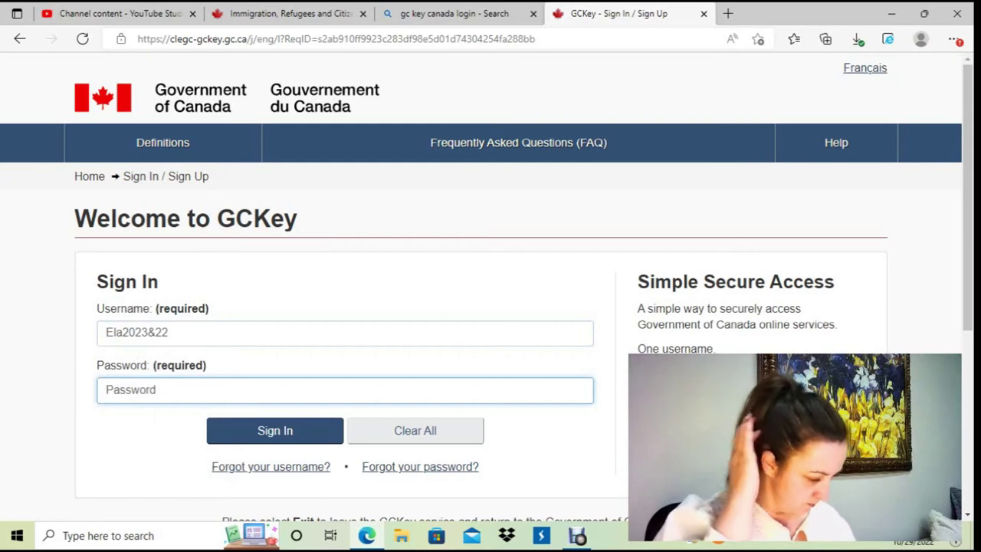
{"action": "type", "text": "•••••••••••"}
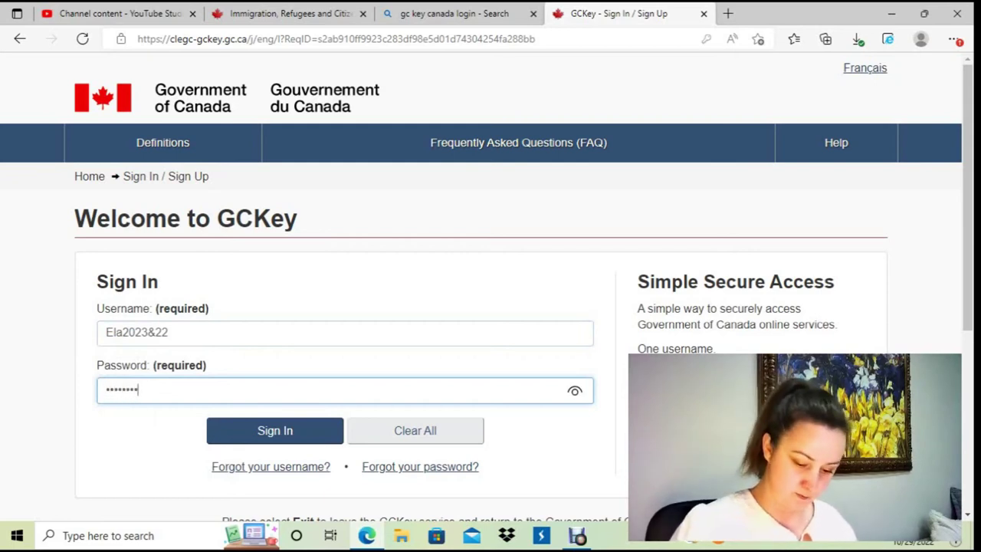
{"action": "key", "text": "Tab"}
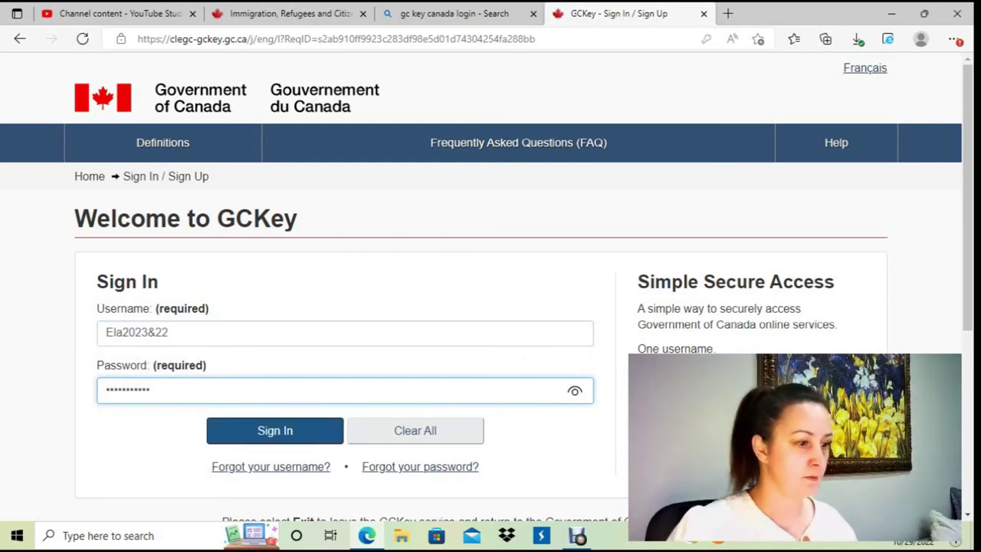
{"action": "scroll", "coordinate": [491, 307], "scroll_direction": "down", "scroll_amount": 2}
{"action": "key", "text": "Return"}
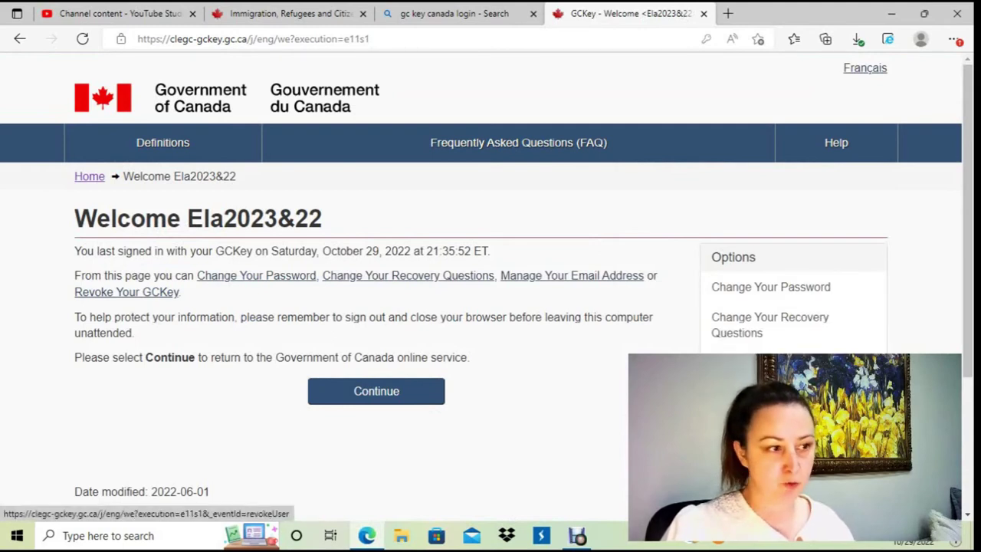
Step: Revoke this GCKey, confirming with the account password
{"action": "left_click", "coordinate": [127, 292]}
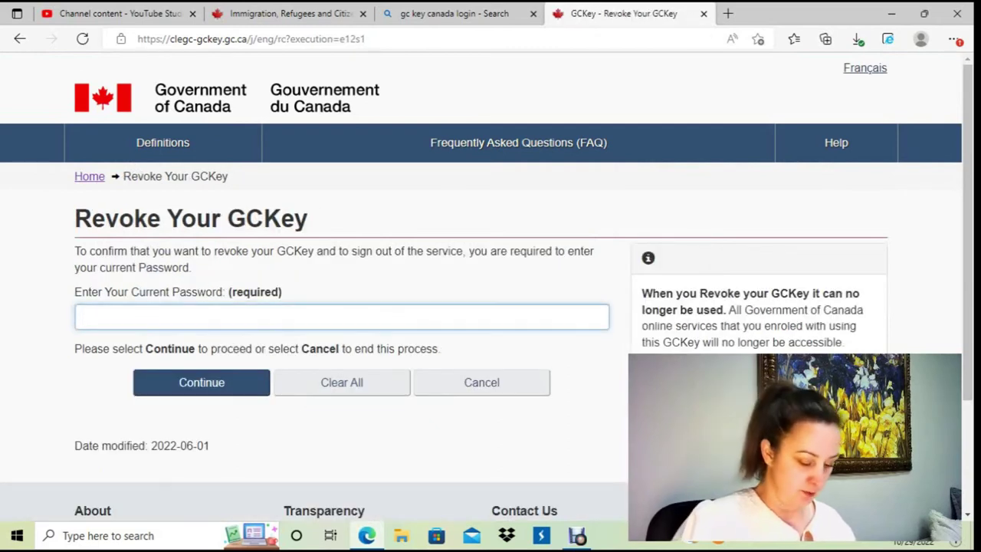
{"action": "type", "text": "***********"}
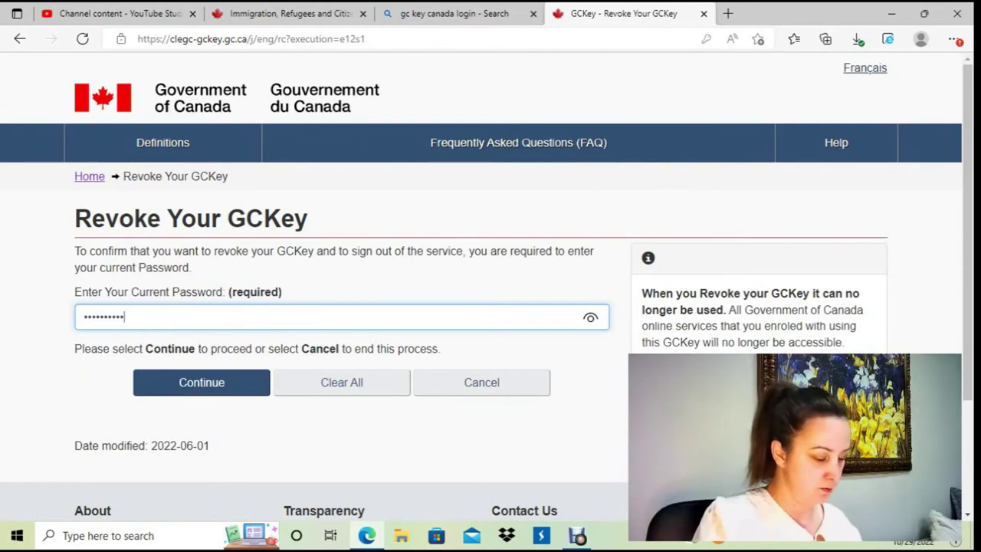
{"action": "key", "text": "Return"}
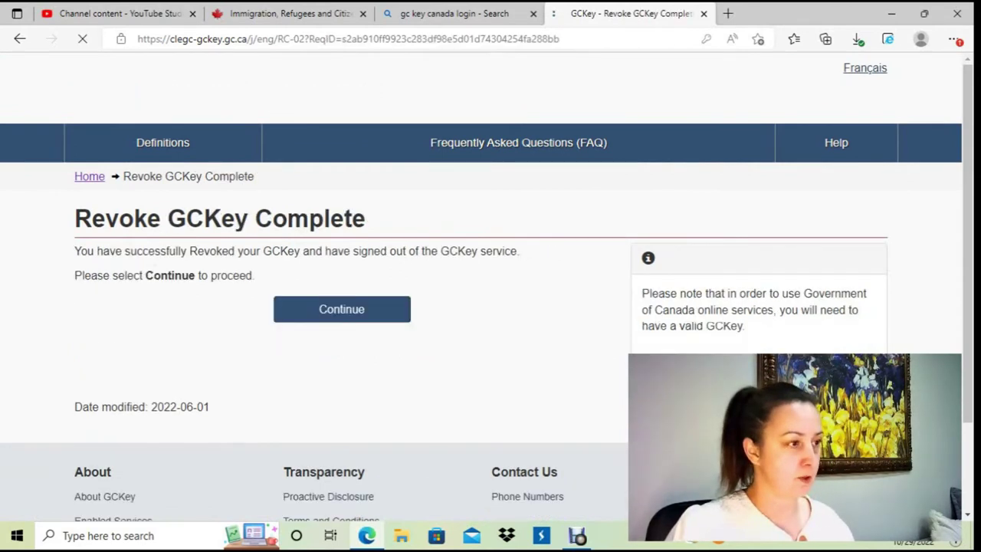
{"action": "key", "text": "Return"}
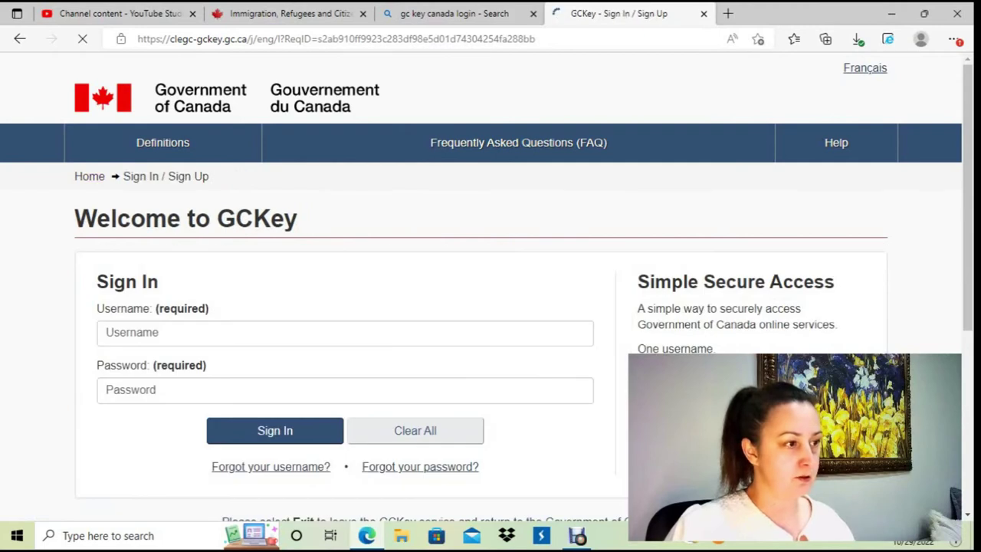
Step: Try signing in with the revoked username and password, then continue to cic.gc.ca
{"action": "scroll", "coordinate": [491, 307], "scroll_direction": "down", "scroll_amount": 1}
{"action": "left_click", "coordinate": [108, 262]}
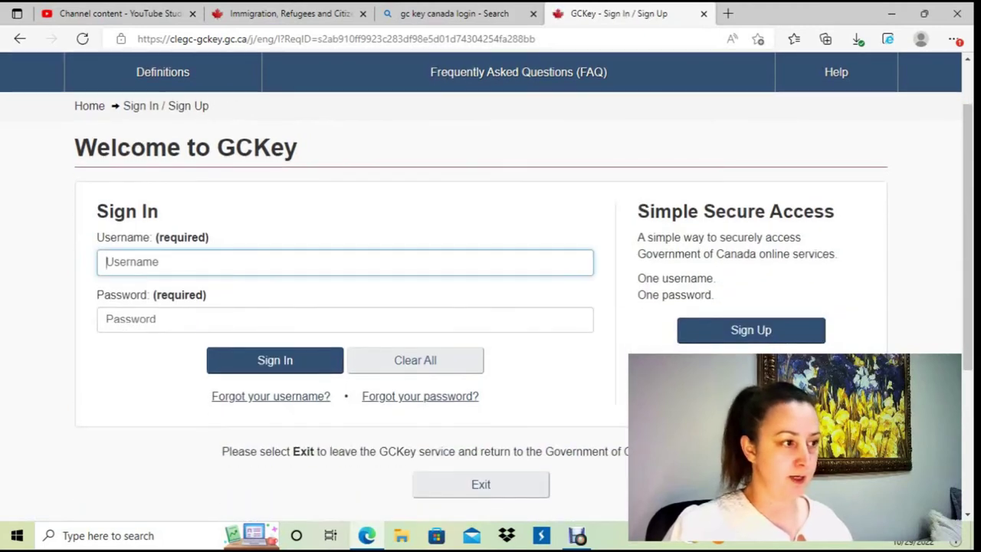
{"action": "type", "text": "Ela2023&22"}
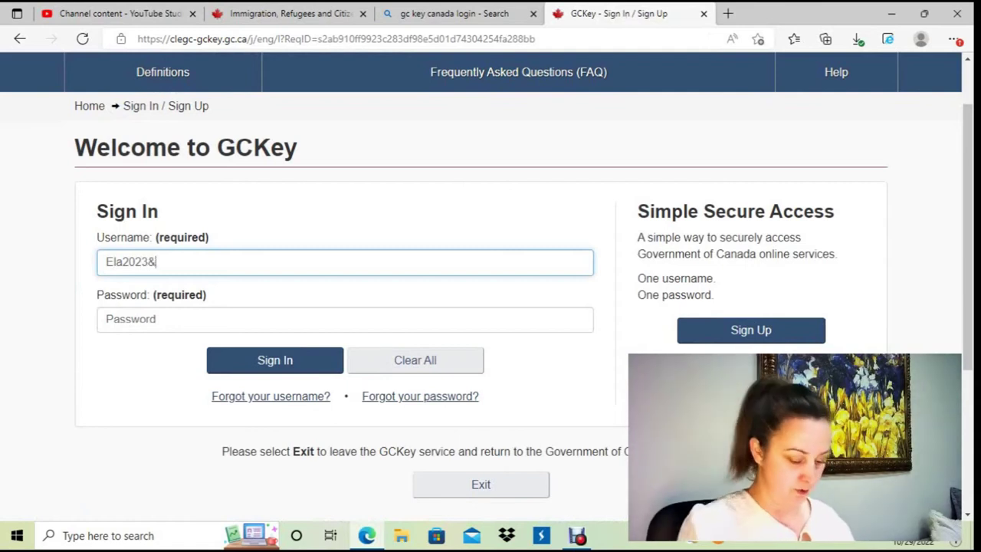
{"action": "left_click", "coordinate": [107, 319]}
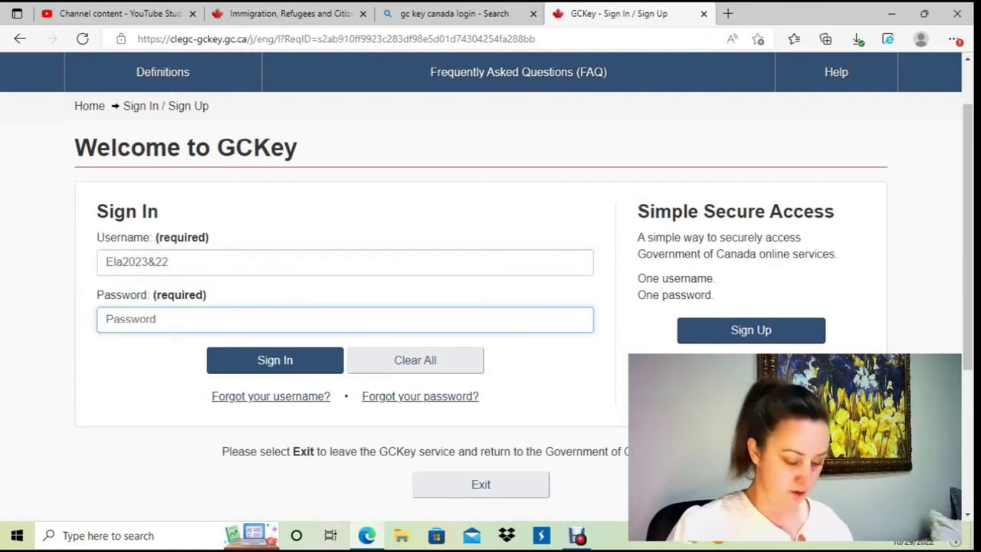
{"action": "type", "text": "••••••••••"}
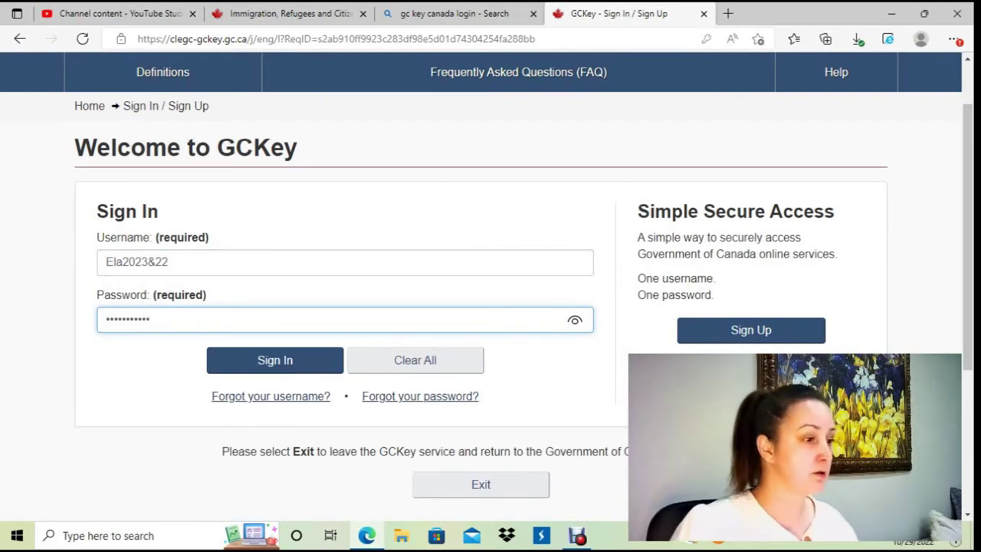
{"action": "key", "text": "Return"}
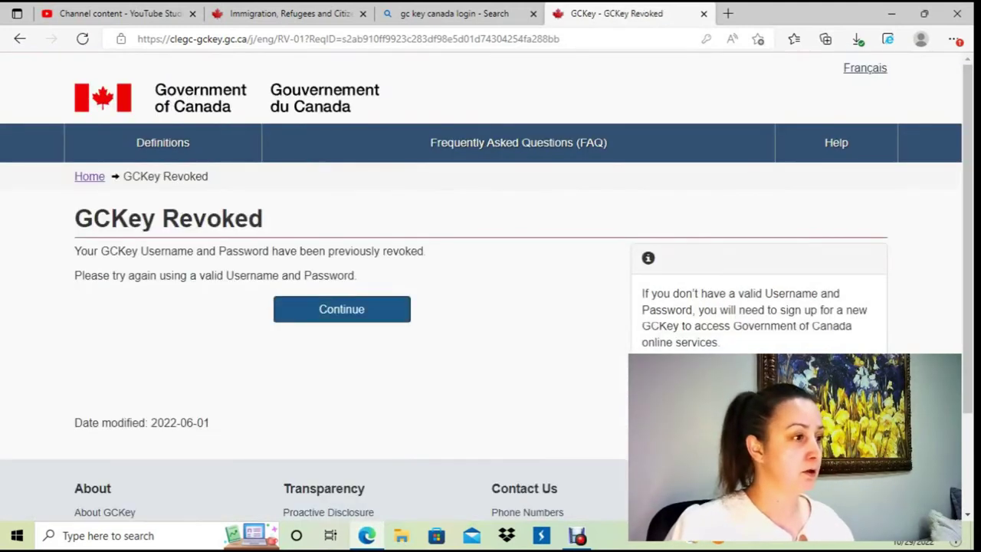
{"action": "left_click", "coordinate": [368, 310]}
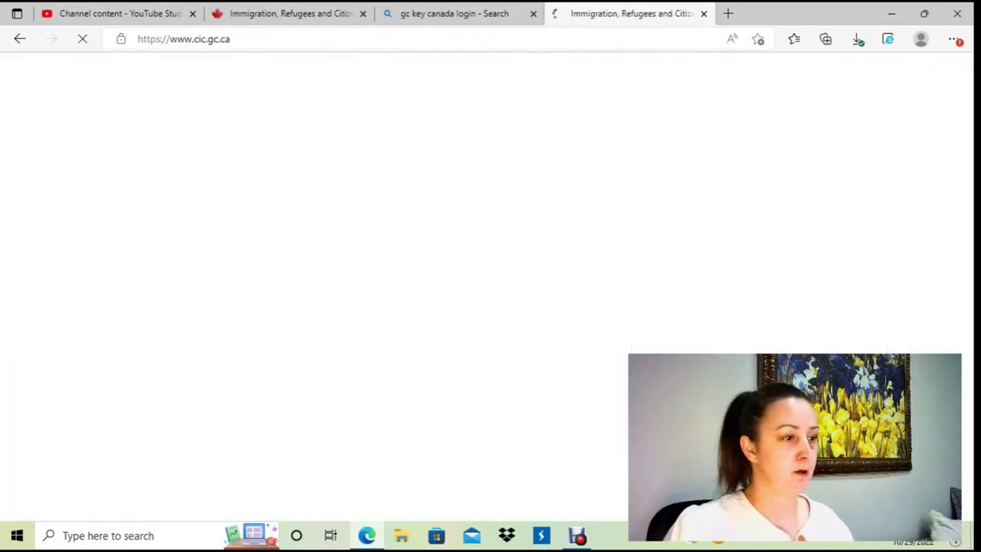
Step: From the search results, open the IRCC secure account sign-in page and choose Register with GCKey
{"action": "left_click", "coordinate": [703, 13]}
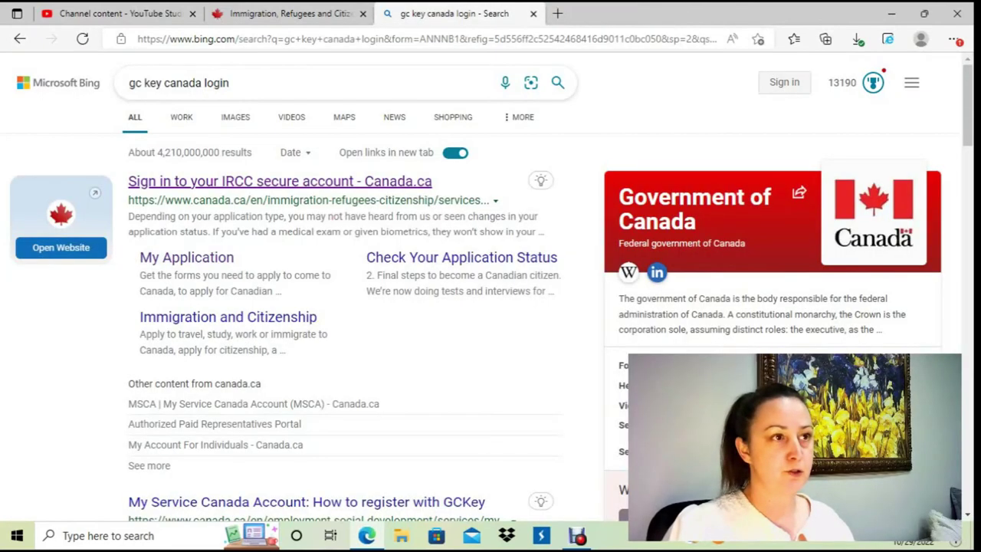
{"action": "left_click", "coordinate": [306, 181]}
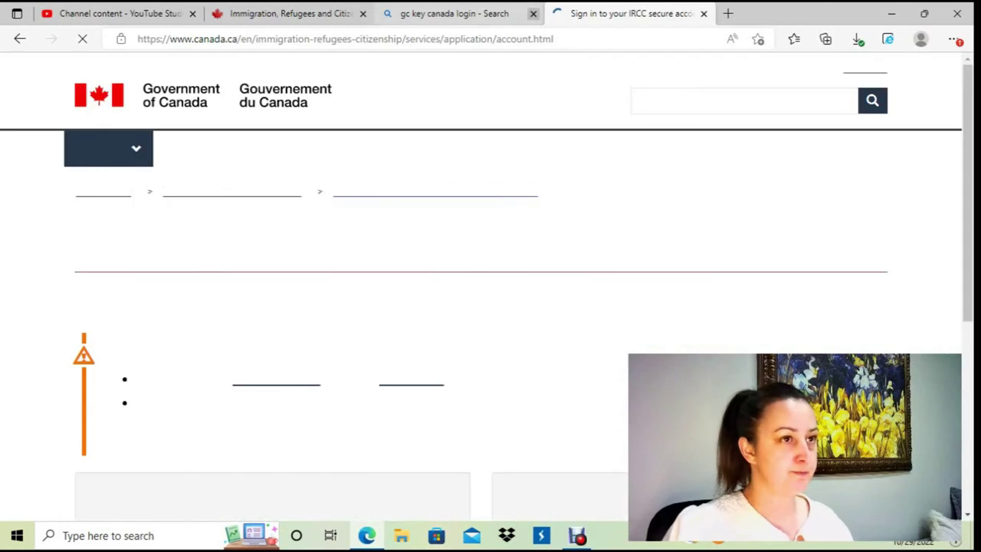
{"action": "scroll", "coordinate": [480, 353], "scroll_direction": "down", "scroll_amount": 4}
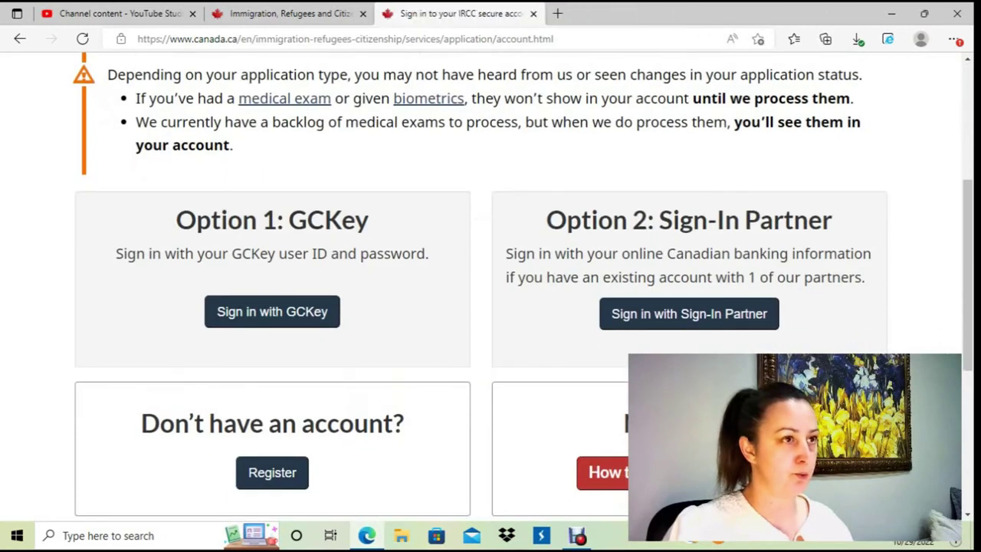
{"action": "scroll", "coordinate": [481, 353], "scroll_direction": "down", "scroll_amount": 1}
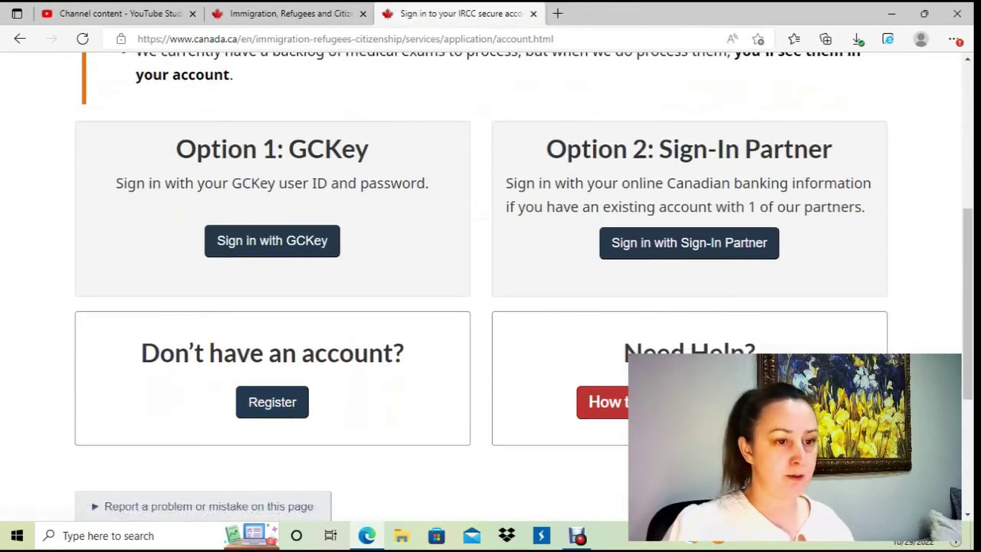
{"action": "left_click", "coordinate": [272, 402]}
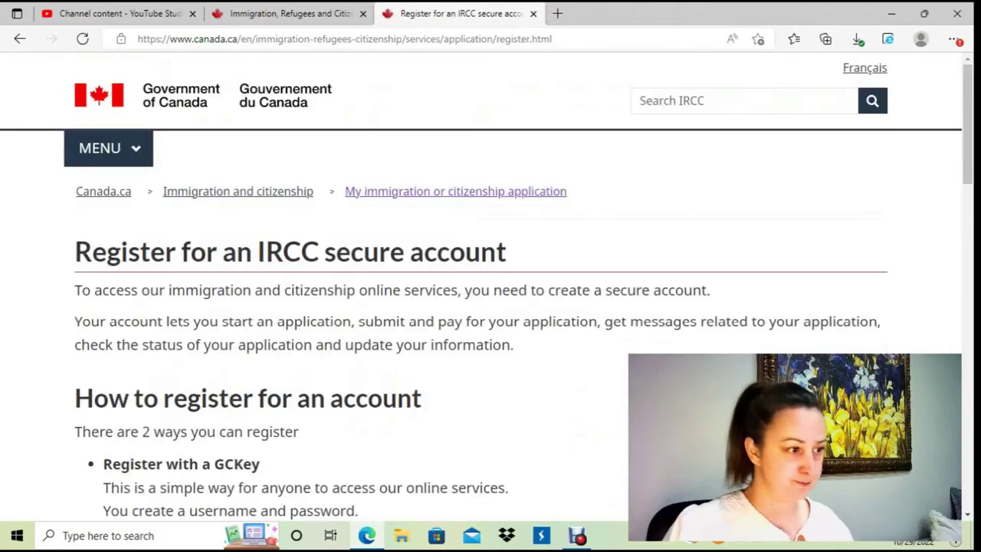
{"action": "scroll", "coordinate": [490, 292], "scroll_direction": "down", "scroll_amount": 12}
{"action": "left_click", "coordinate": [136, 131]}
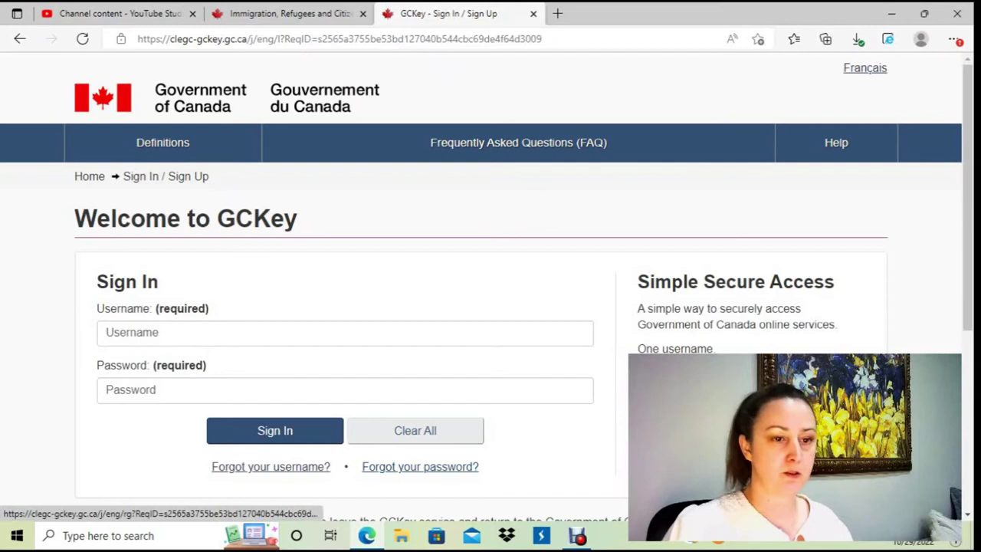
{"action": "scroll", "coordinate": [491, 276], "scroll_direction": "down", "scroll_amount": 2}
Step: Accept the GCKey terms and submit a first choice of username
{"action": "left_click", "coordinate": [272, 266]}
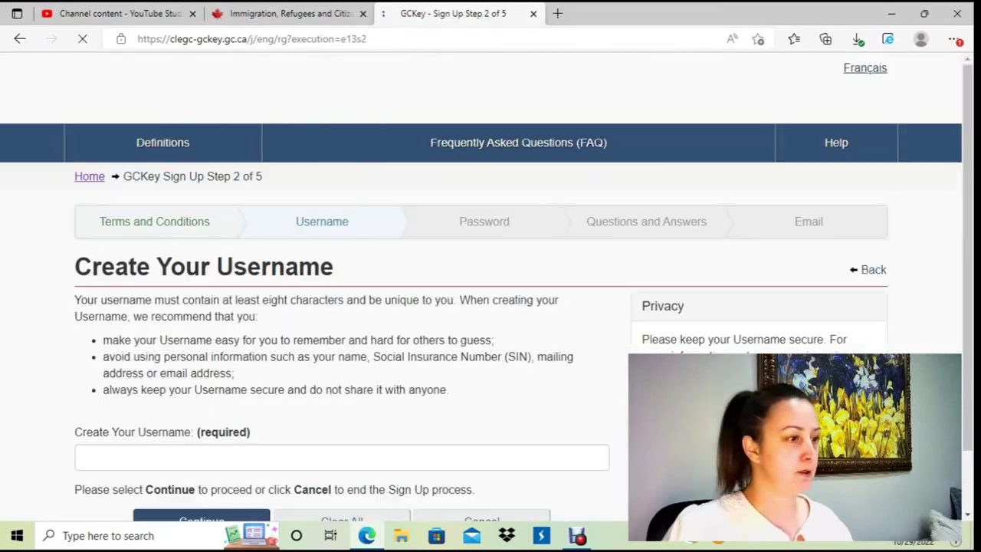
{"action": "scroll", "coordinate": [491, 307], "scroll_direction": "down", "scroll_amount": 2}
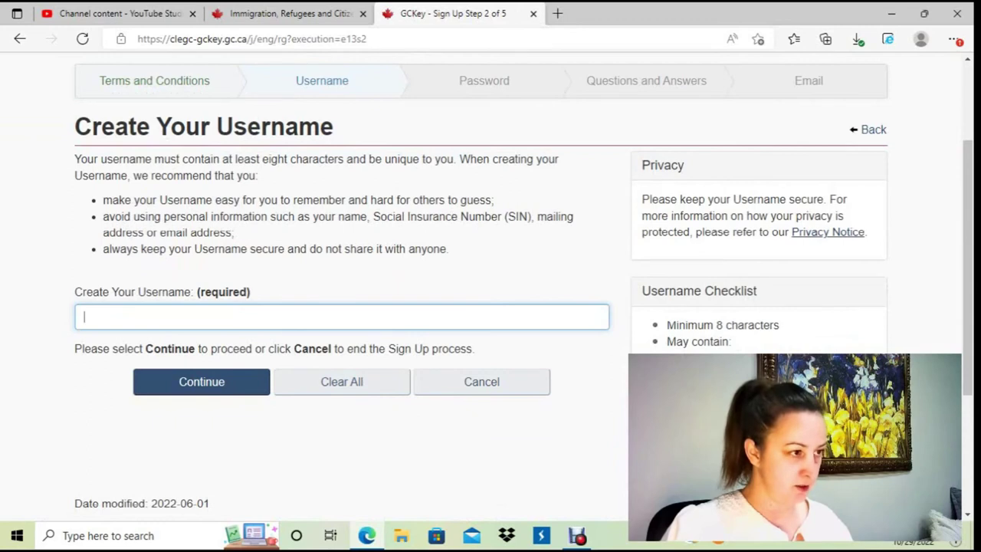
{"action": "type", "text": "E"}
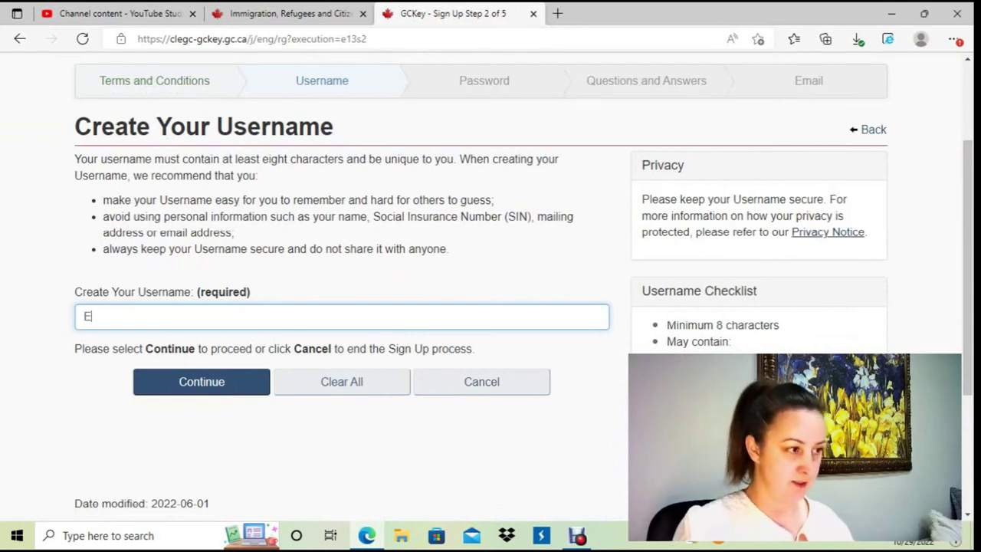
{"action": "type", "text": "la202"}
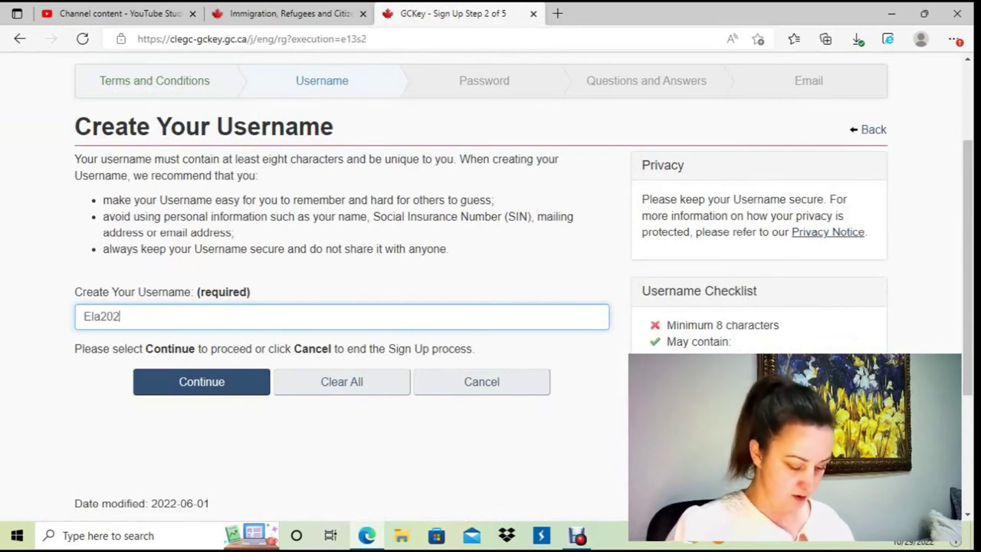
{"action": "type", "text": "3&22"}
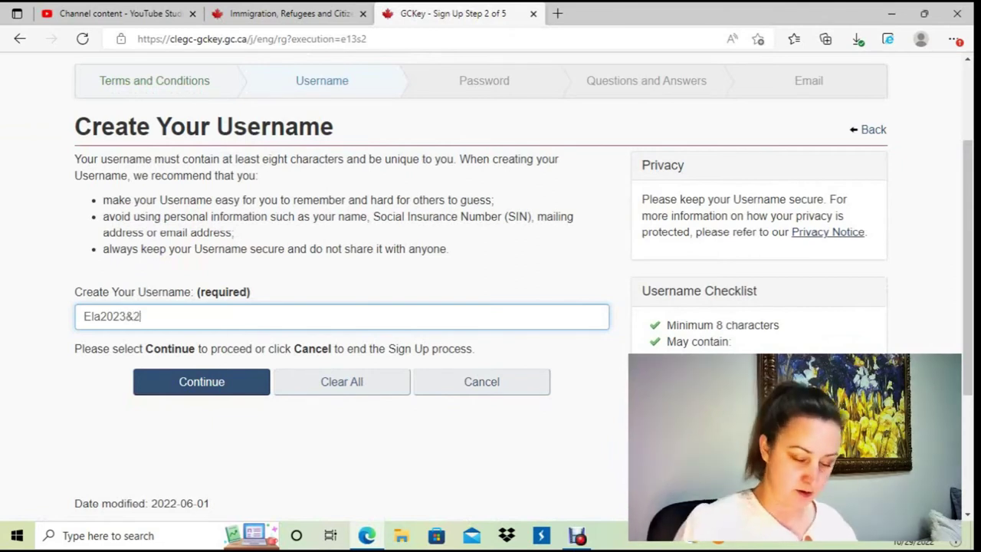
{"action": "key", "text": "Tab"}
{"action": "key", "text": "Return"}
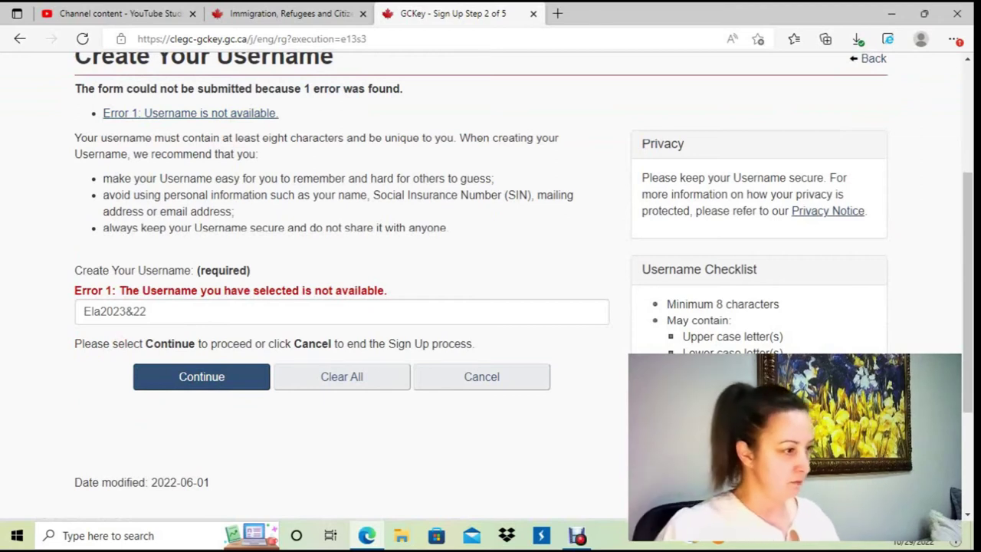
Step: Replace the unavailable username with a new one and submit it
{"action": "triple_click", "coordinate": [115, 311]}
{"action": "type", "text": "El"}
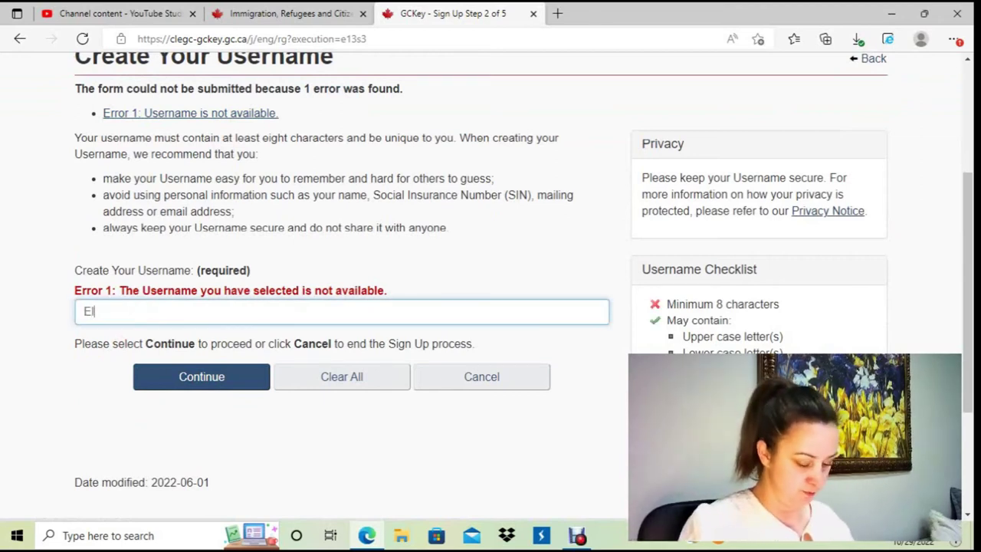
{"action": "type", "text": "ashopo"}
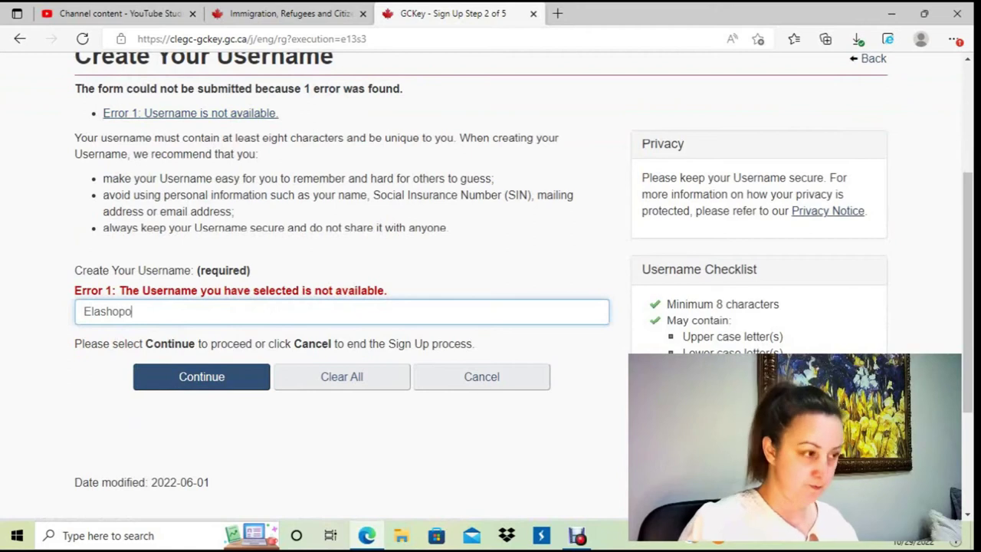
{"action": "key", "text": "BackSpace"}
{"action": "type", "text": "p"}
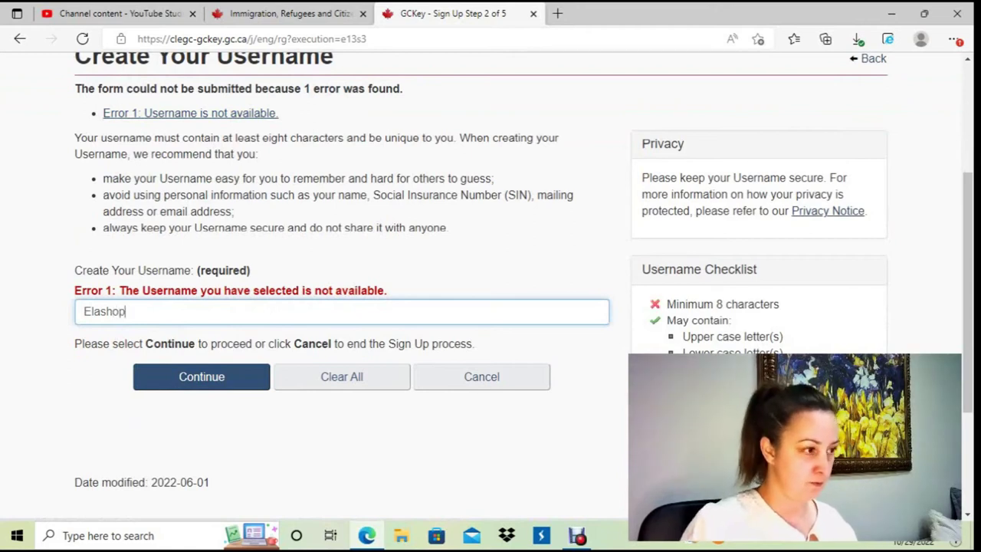
{"action": "key", "text": "ctrl+a"}
{"action": "type", "text": "Ela"}
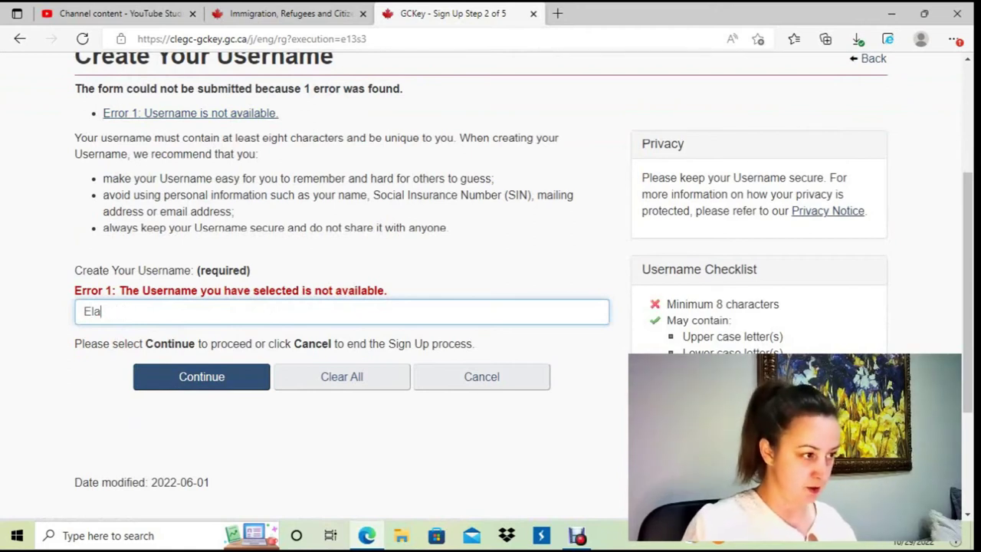
{"action": "type", "text": "ss"}
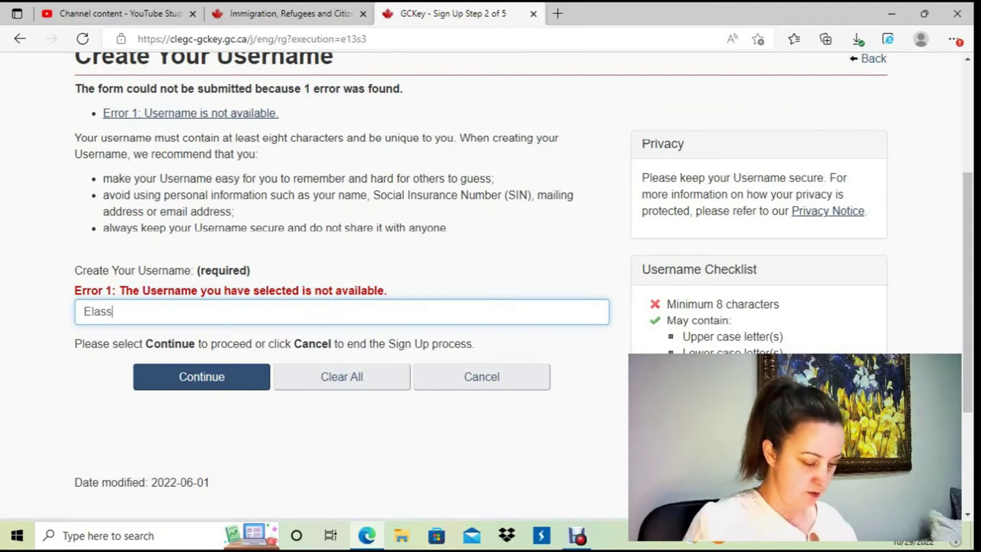
{"action": "type", "text": "hop76"}
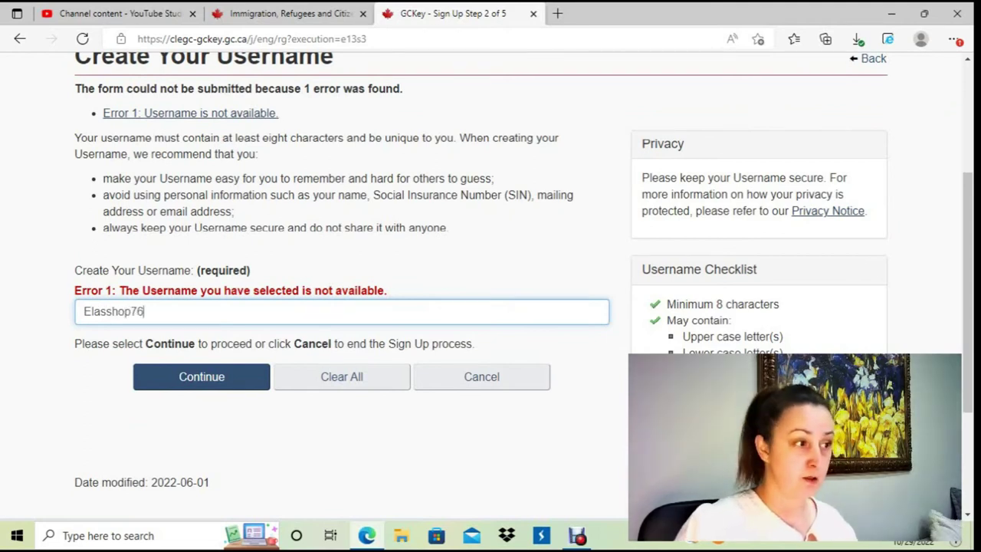
{"action": "key", "text": "Return"}
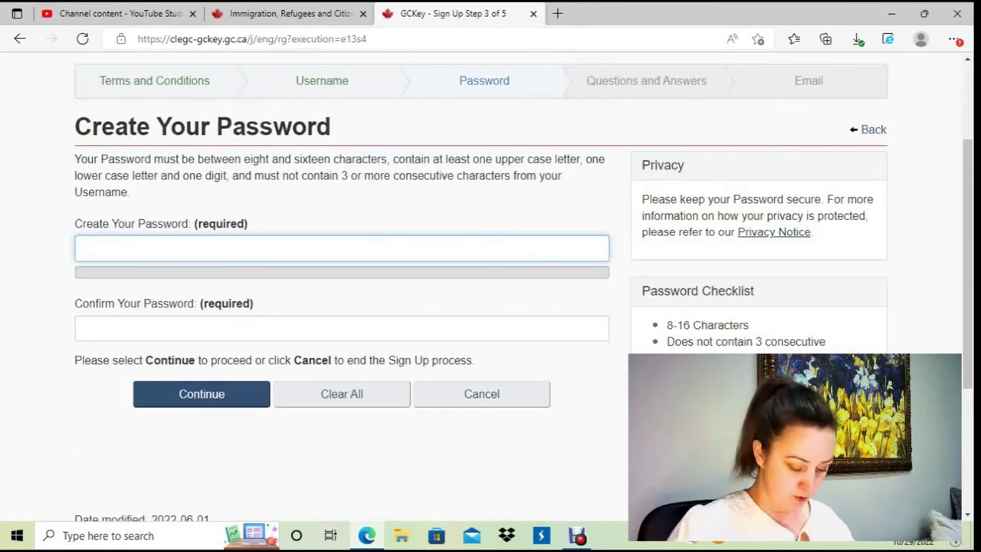
Step: Create the GCKey password and confirm it in the Confirm Your Password field
{"action": "type", "text": "**********"}
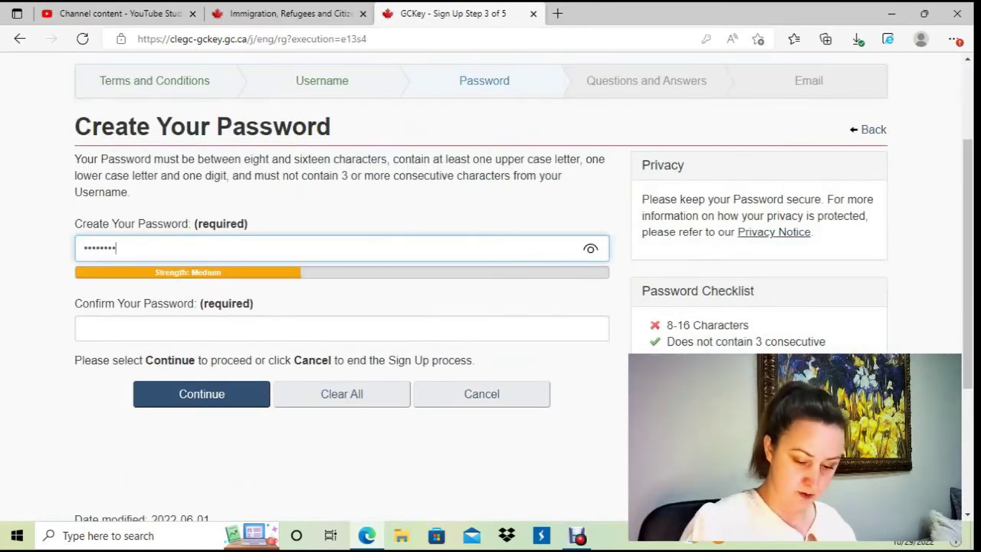
{"action": "type", "text": "*"}
{"action": "key", "text": "Tab"}
{"action": "left_click", "coordinate": [342, 328]}
{"action": "type", "text": "*****"}
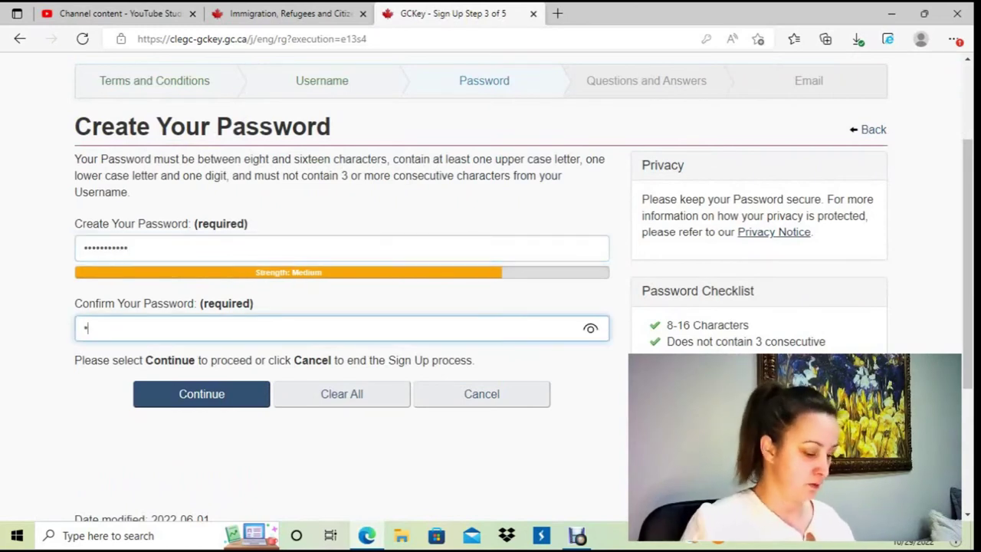
{"action": "type", "text": "*****"}
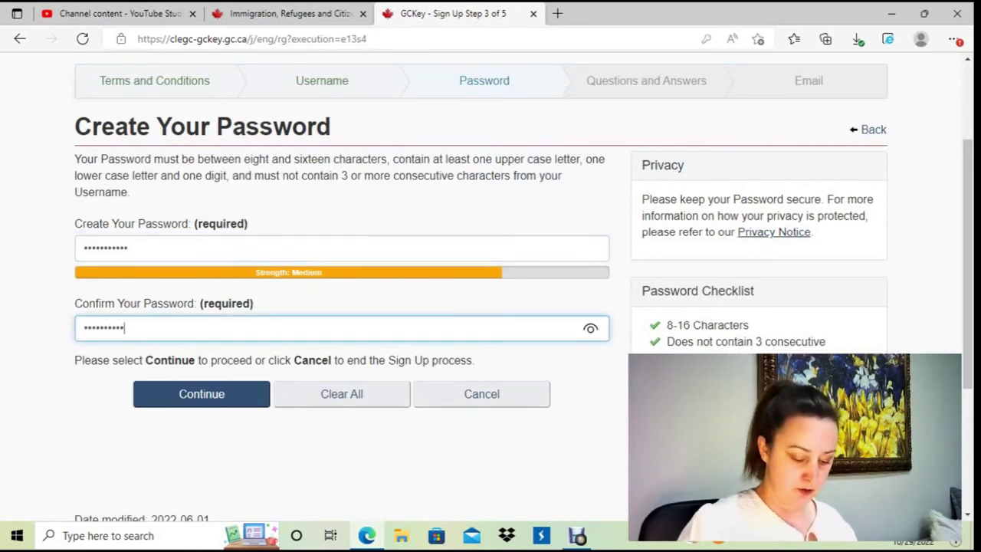
{"action": "key", "text": "Return"}
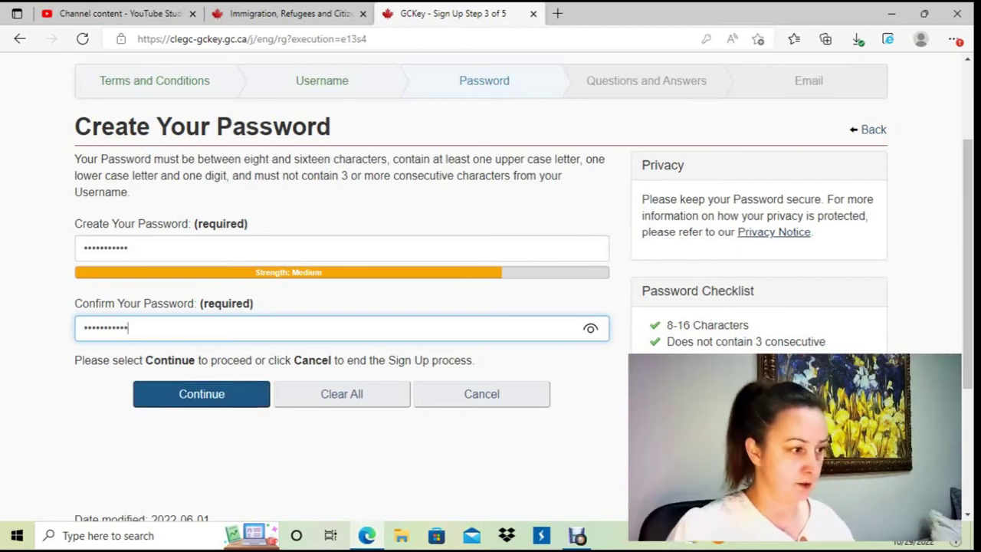
{"action": "scroll", "coordinate": [491, 306], "scroll_direction": "down", "scroll_amount": 2}
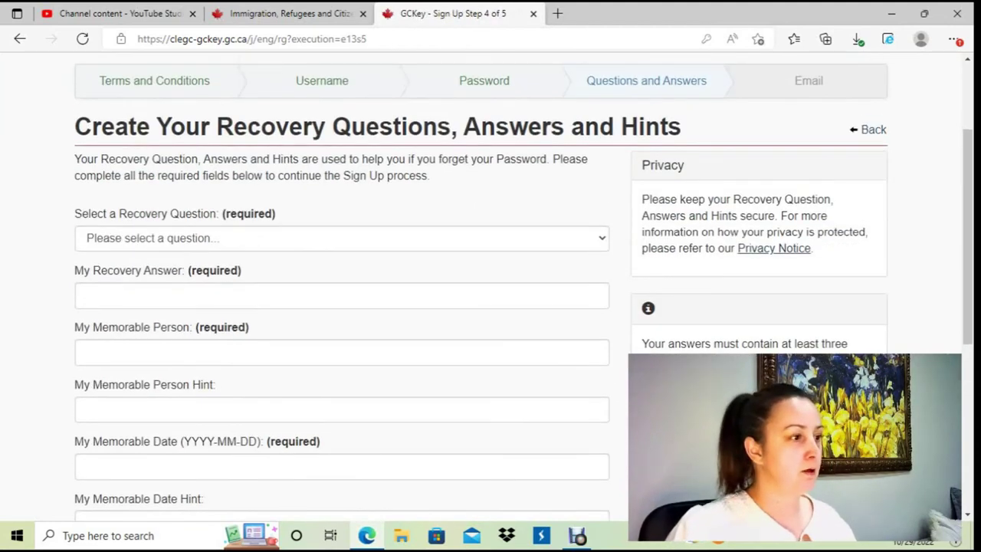
Step: Choose the recovery question 'What was my first pet's name?' and fill its answer, memorable person and hint
{"action": "scroll", "coordinate": [341, 307], "scroll_direction": "down", "scroll_amount": 1}
{"action": "left_click", "coordinate": [341, 167]}
{"action": "left_click", "coordinate": [176, 204]}
{"action": "left_click", "coordinate": [341, 225]}
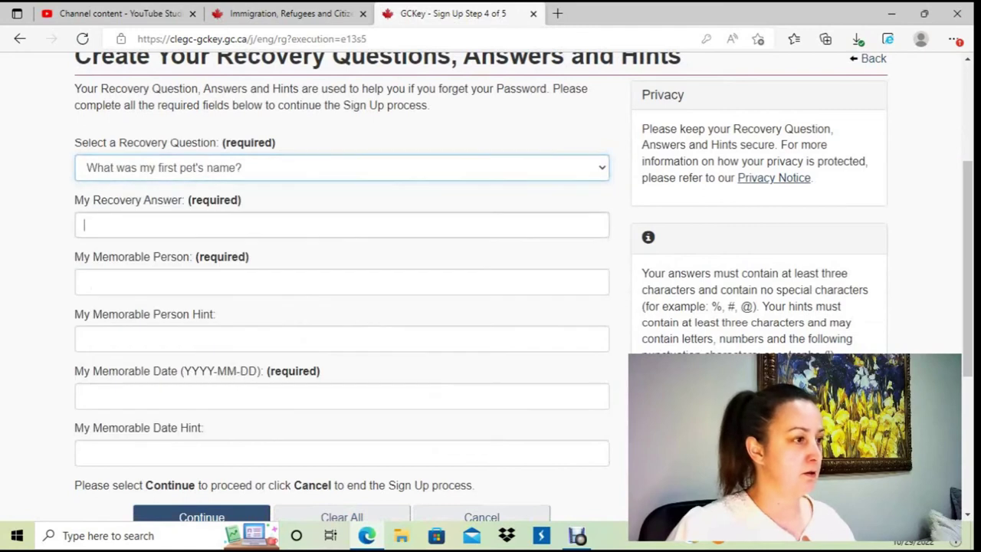
{"action": "scroll", "coordinate": [341, 307], "scroll_direction": "down", "scroll_amount": 1}
{"action": "left_click", "coordinate": [341, 212]}
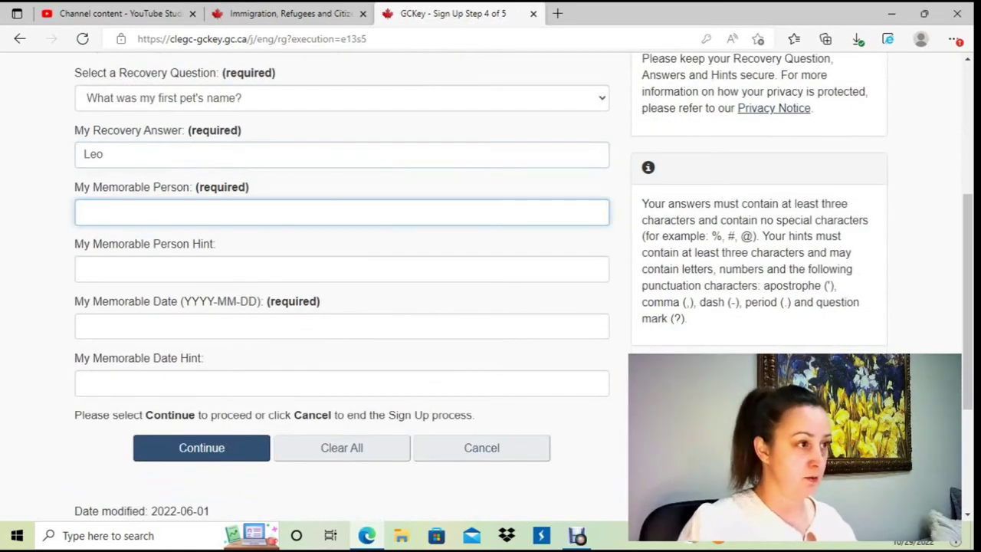
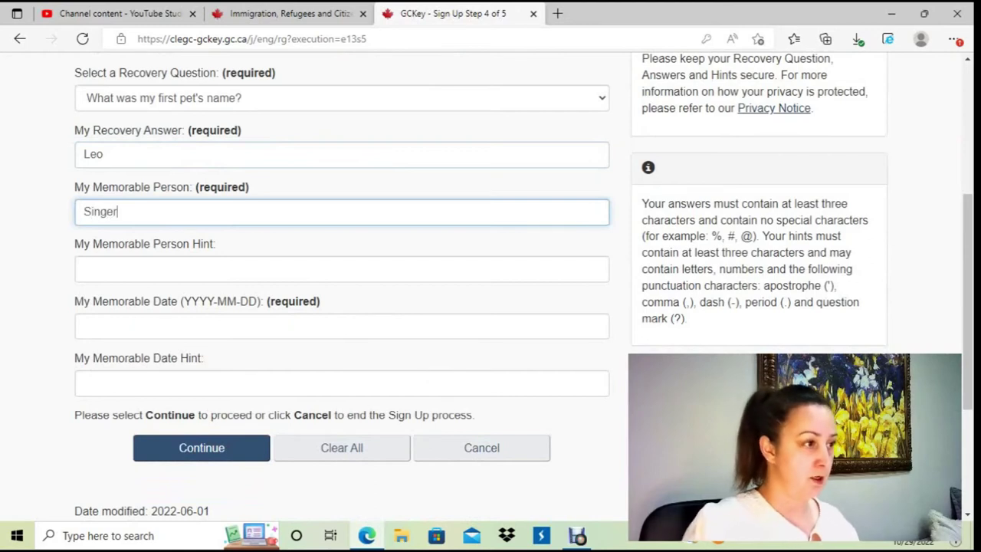
{"action": "left_click", "coordinate": [341, 268]}
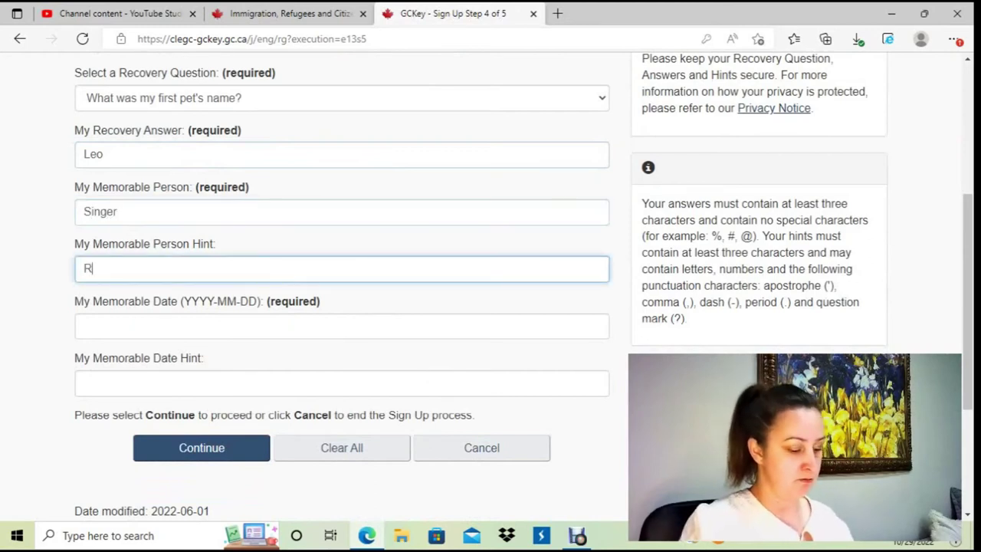
Step: Enter the memorable date in YYYY-MM-DD format and its hint, then continue to Step 5
{"action": "left_click", "coordinate": [341, 325]}
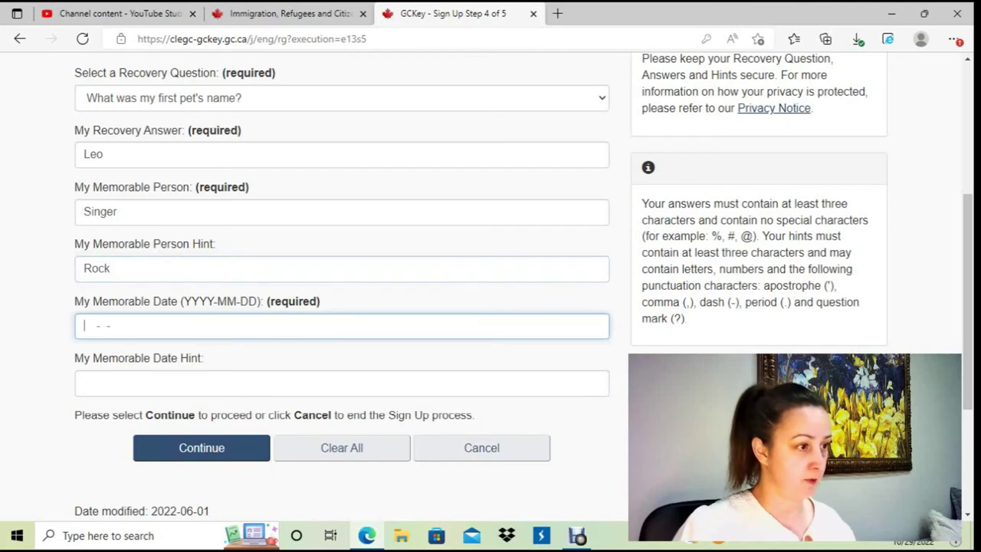
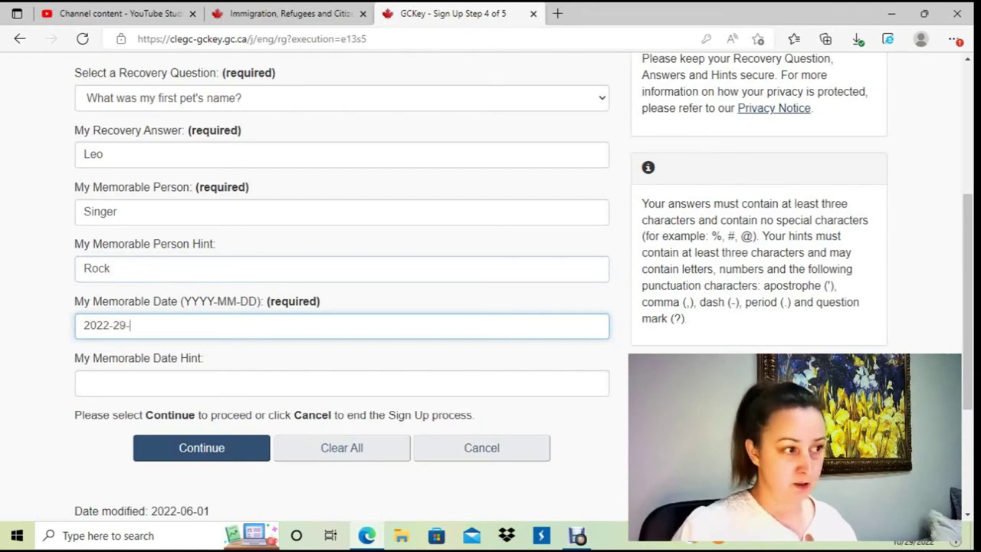
{"action": "left_click", "coordinate": [84, 383]}
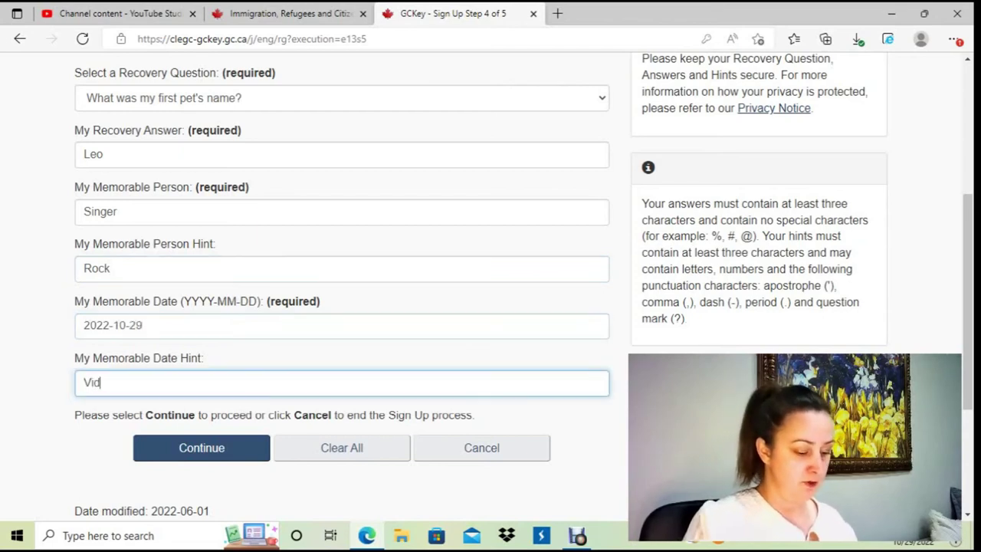
{"action": "left_click", "coordinate": [201, 447]}
{"action": "scroll", "coordinate": [341, 307], "scroll_direction": "down", "scroll_amount": 3}
Step: Enter the recovery email address in both email fields and submit Step 5
{"action": "left_click", "coordinate": [341, 268]}
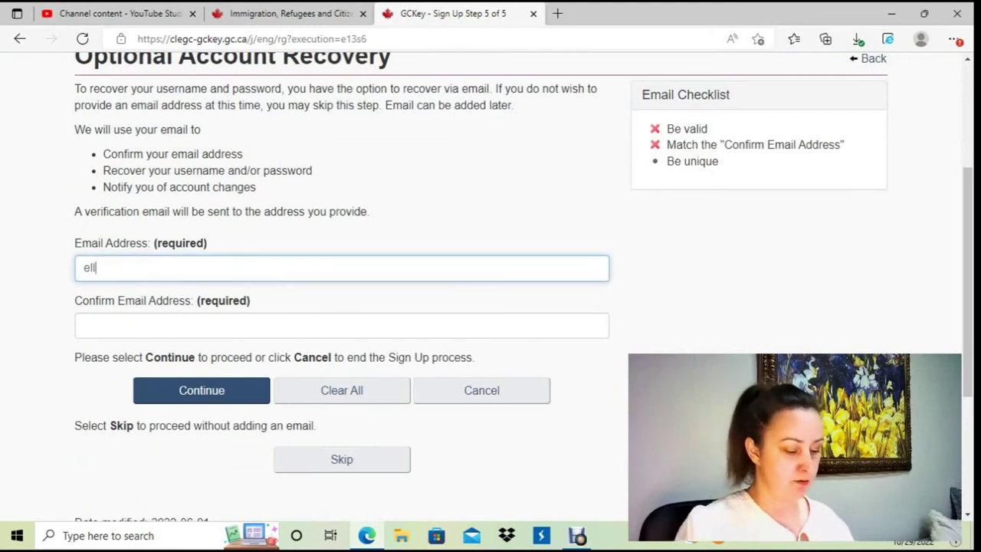
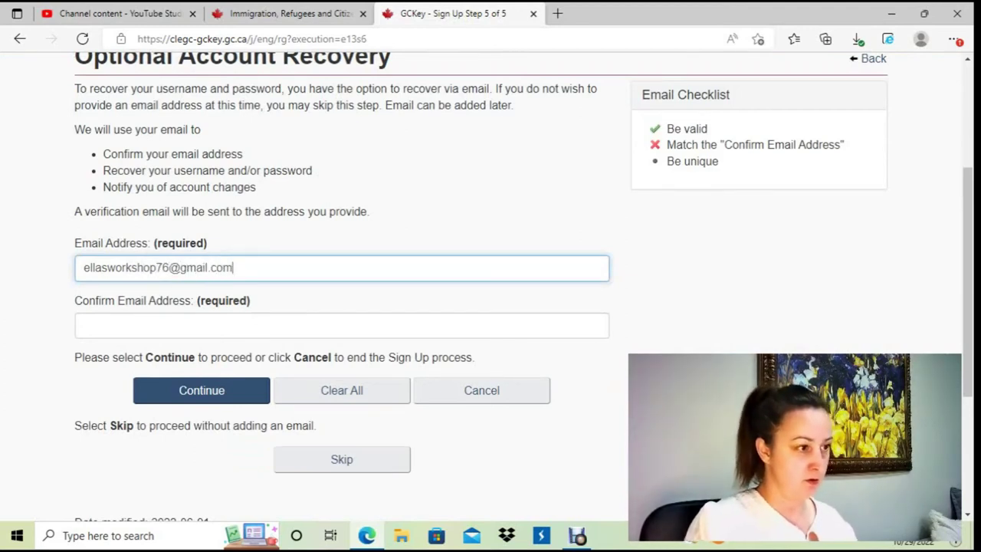
{"action": "key", "text": "ctrl+a"}
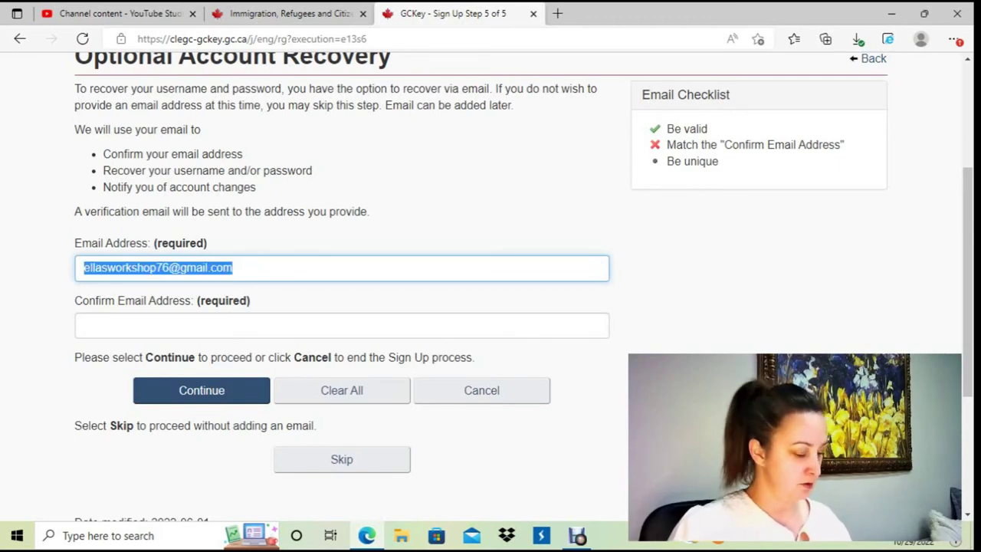
{"action": "key", "text": "ctrl+c"}
{"action": "key", "text": "Tab"}
{"action": "key", "text": "ctrl+v"}
{"action": "key", "text": "Tab"}
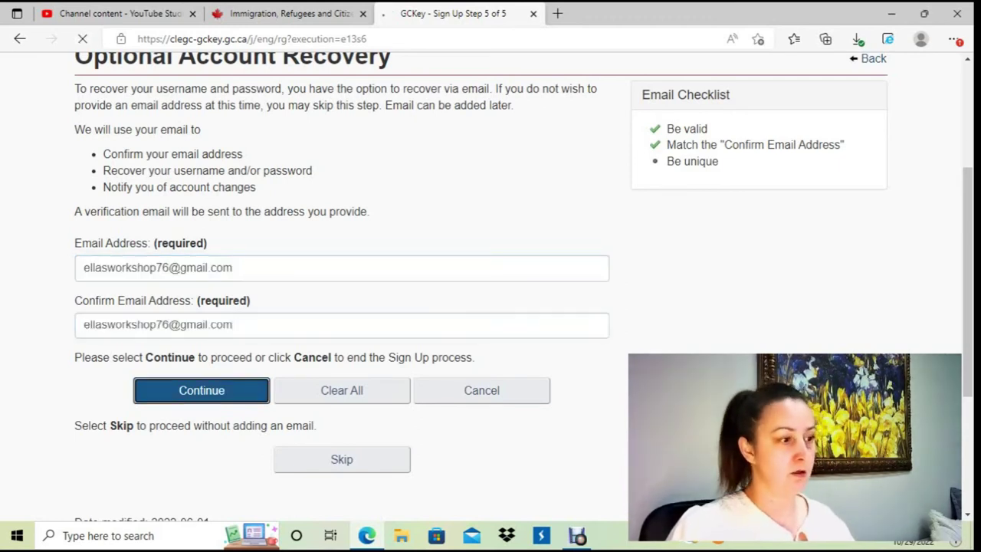
{"action": "key", "text": "Return"}
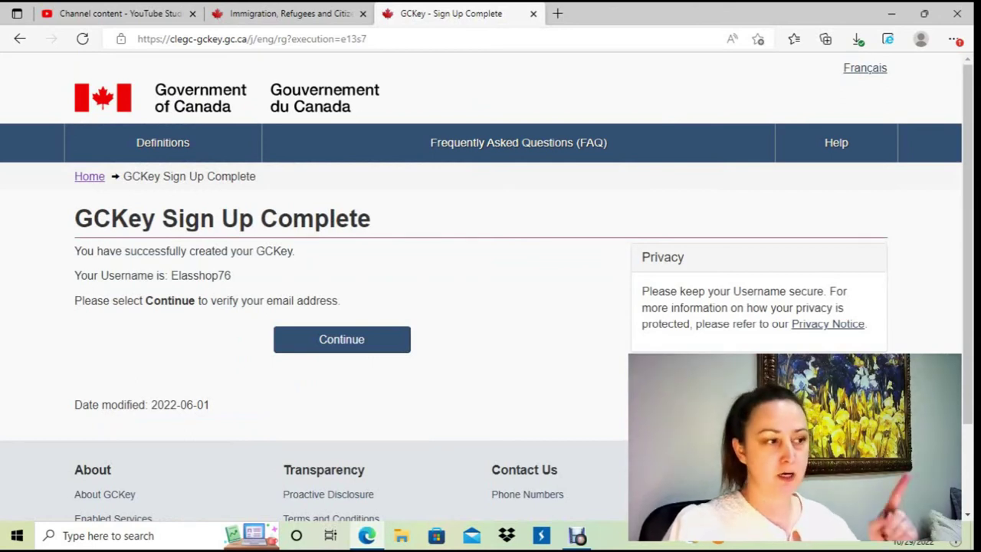
Step: Verify the email address by entering the emailed confirmation code
{"action": "key", "text": "Return"}
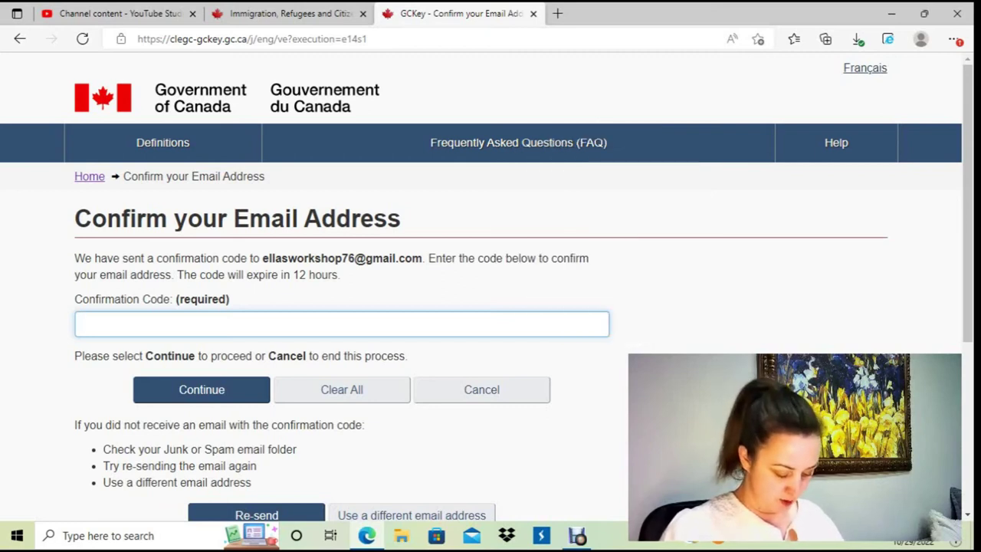
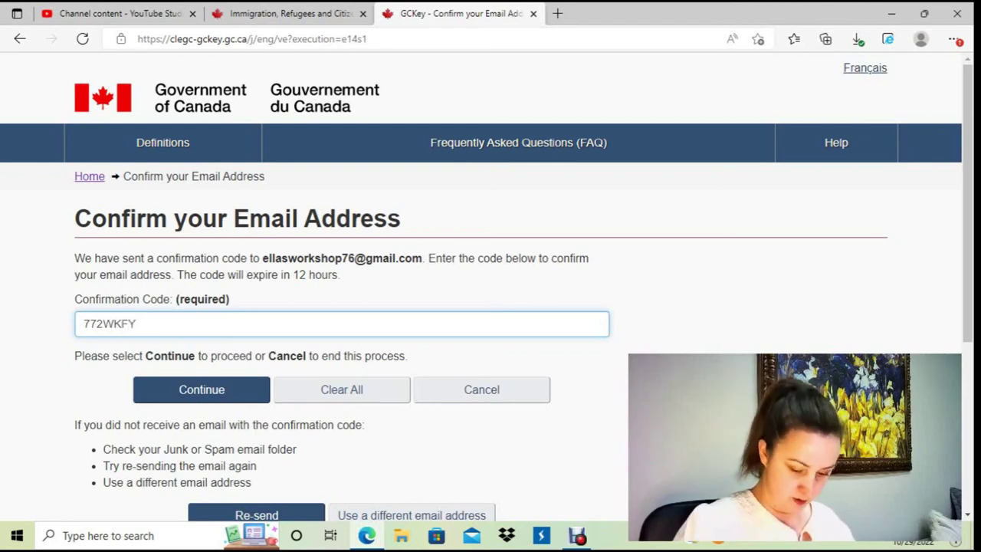
{"action": "key", "text": "Return"}
{"action": "key", "text": "Return"}
{"action": "key", "text": "Return"}
Step: Accept the IRCC secure account terms and conditions
{"action": "scroll", "coordinate": [490, 283], "scroll_direction": "down", "scroll_amount": 2}
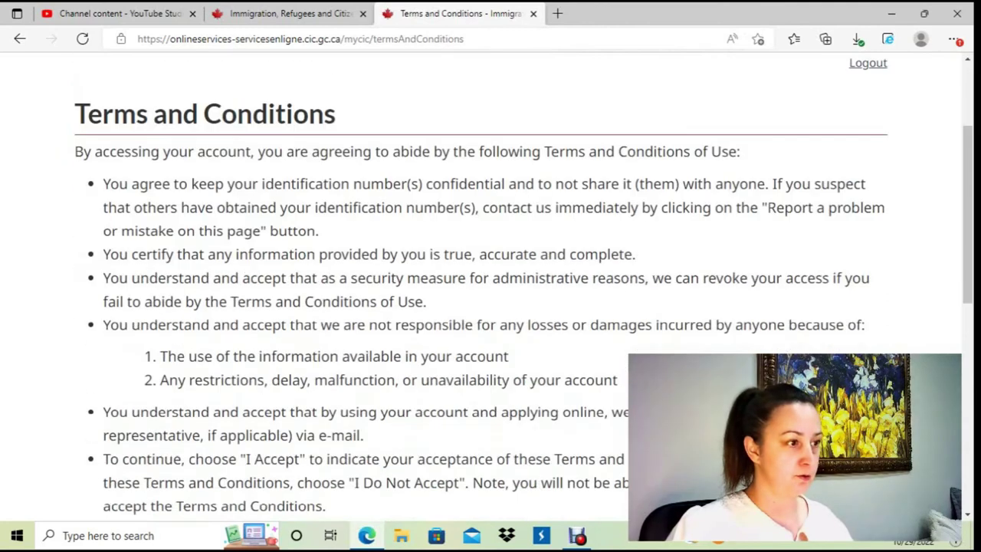
{"action": "scroll", "coordinate": [491, 284], "scroll_direction": "down", "scroll_amount": 3}
{"action": "key", "text": "Return"}
{"action": "scroll", "coordinate": [490, 284], "scroll_direction": "down", "scroll_amount": 2}
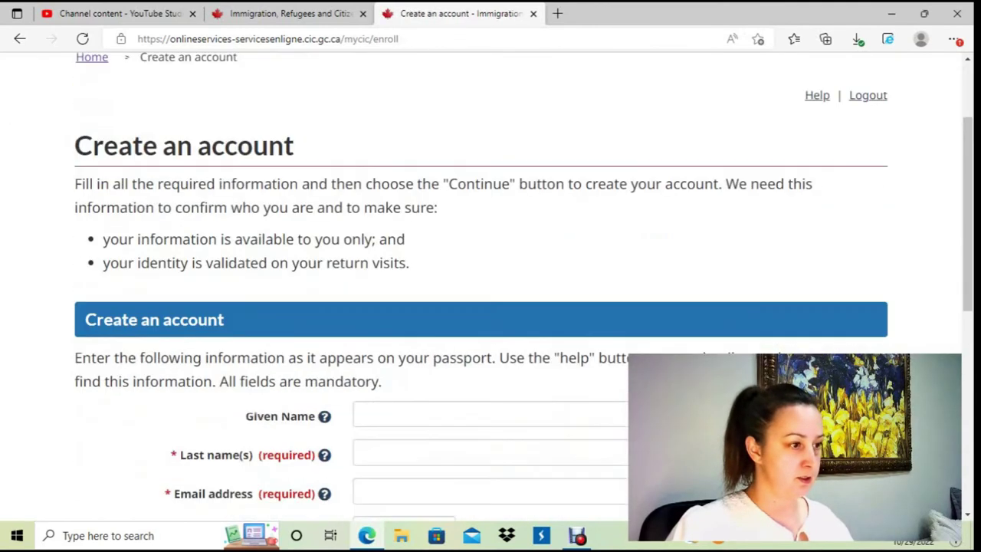
{"action": "scroll", "coordinate": [491, 284], "scroll_direction": "down", "scroll_amount": 2}
Step: Fill in the applicant's given name, last name and email address
{"action": "left_click", "coordinate": [619, 260]}
{"action": "type", "text": "Ela"}
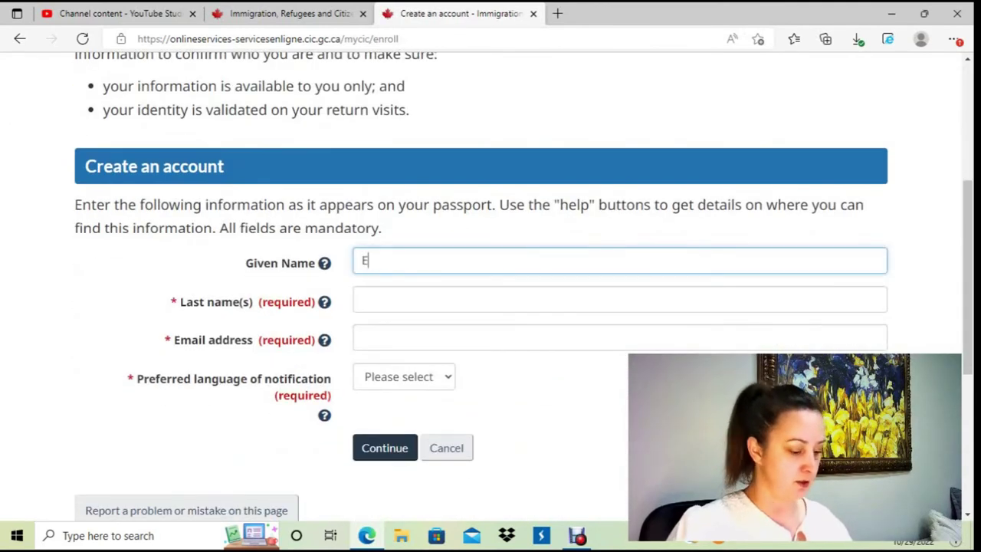
{"action": "left_click", "coordinate": [620, 299]}
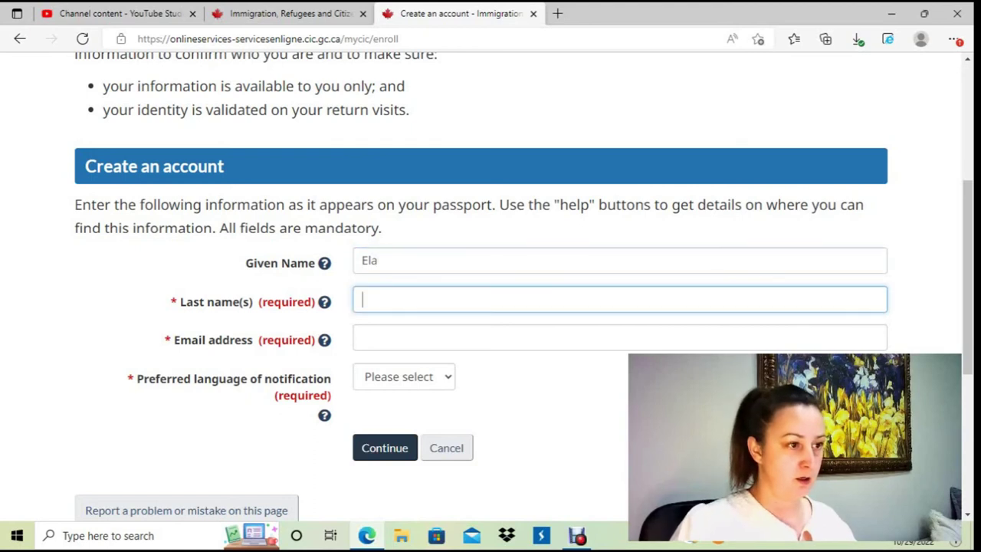
{"action": "type", "text": "M"}
{"action": "left_click", "coordinate": [619, 337]}
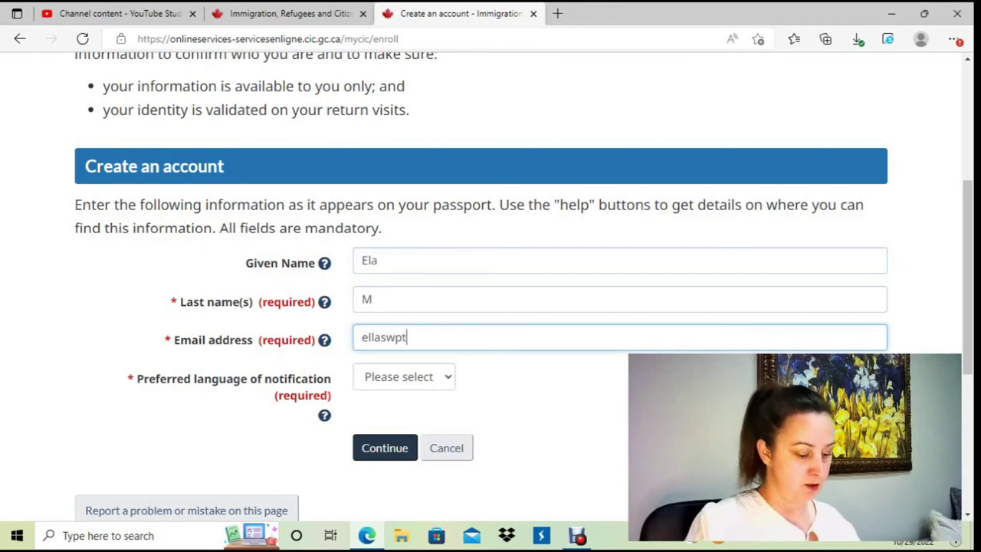
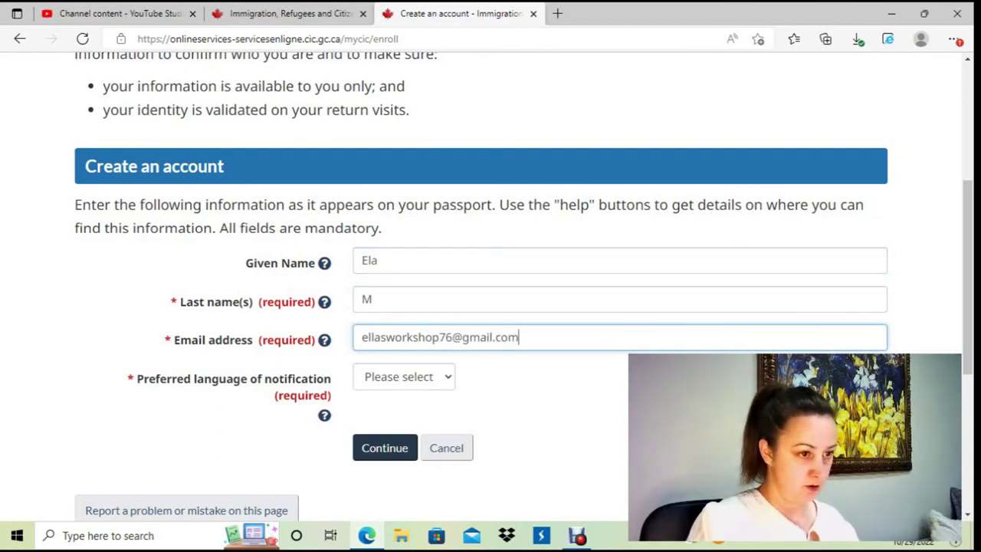
Step: Set the notification language to English and submit the account form
{"action": "key", "text": "Tab"}
{"action": "key", "text": "alt+Down"}
{"action": "key", "text": "Down"}
{"action": "key", "text": "Return"}
{"action": "key", "text": "Tab"}
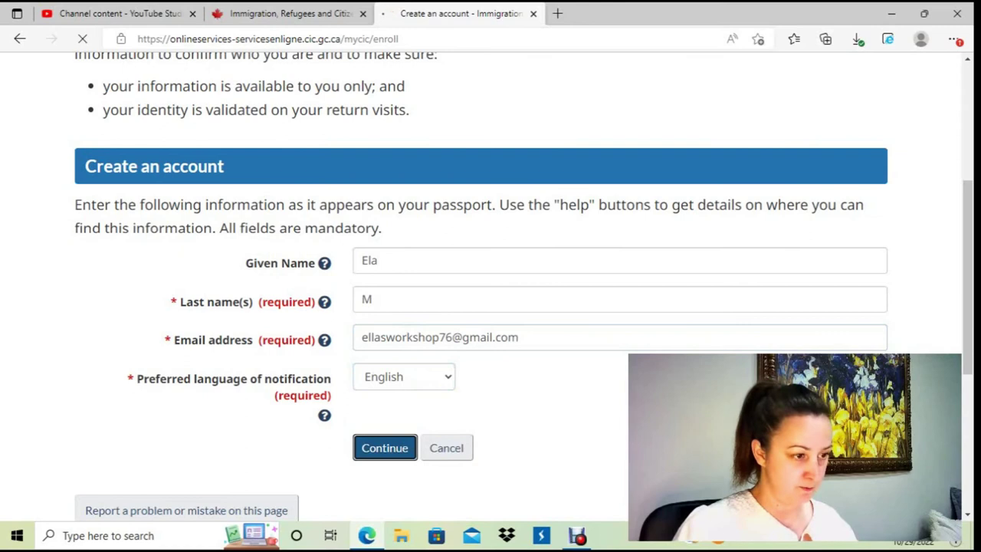
{"action": "key", "text": "Return"}
Step: Scroll through the empty Create your security questions page to review its four fields
{"action": "scroll", "coordinate": [491, 283], "scroll_direction": "down", "scroll_amount": 3}
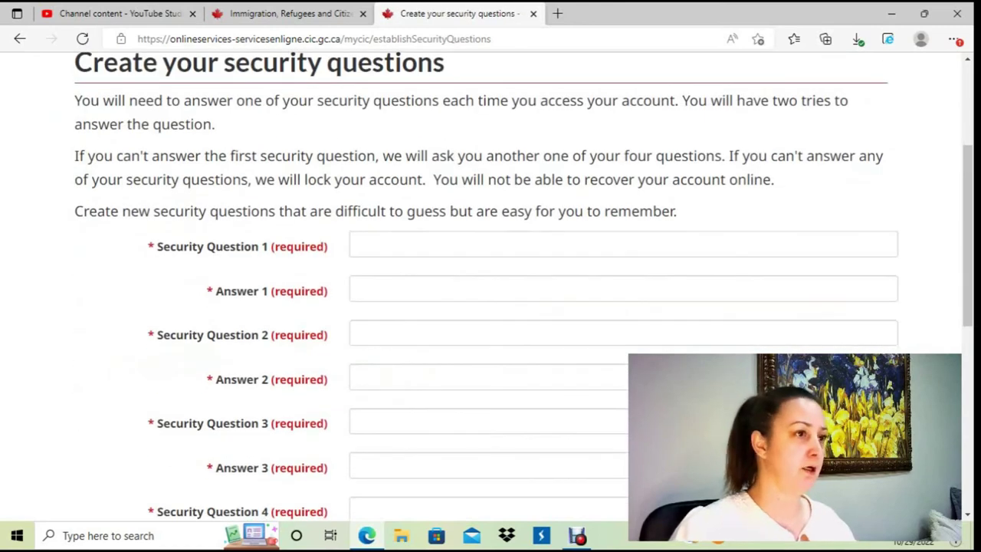
{"action": "scroll", "coordinate": [491, 284], "scroll_direction": "down", "scroll_amount": 2}
{"action": "scroll", "coordinate": [491, 284], "scroll_direction": "up", "scroll_amount": 2}
{"action": "scroll", "coordinate": [491, 284], "scroll_direction": "down", "scroll_amount": 2}
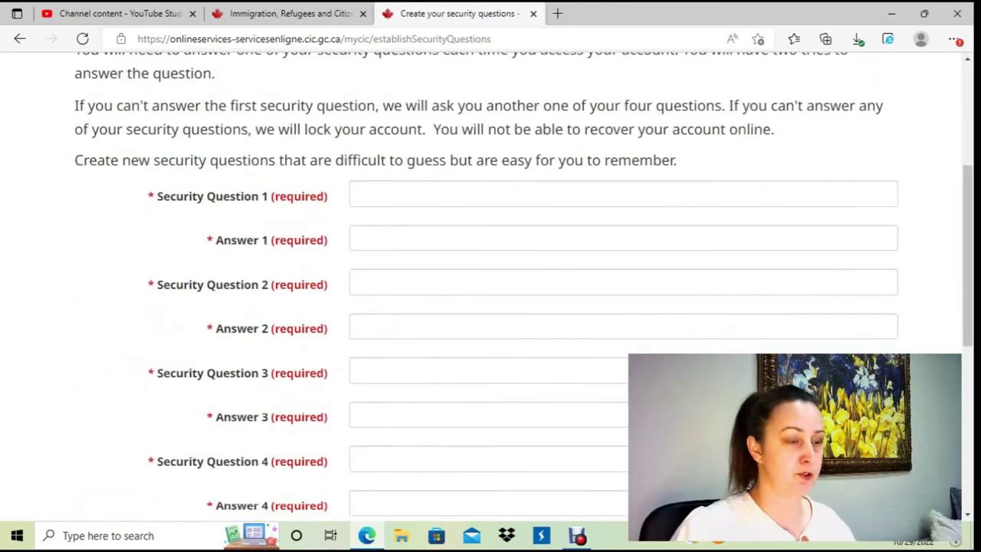
{"action": "scroll", "coordinate": [491, 284], "scroll_direction": "up", "scroll_amount": 1}
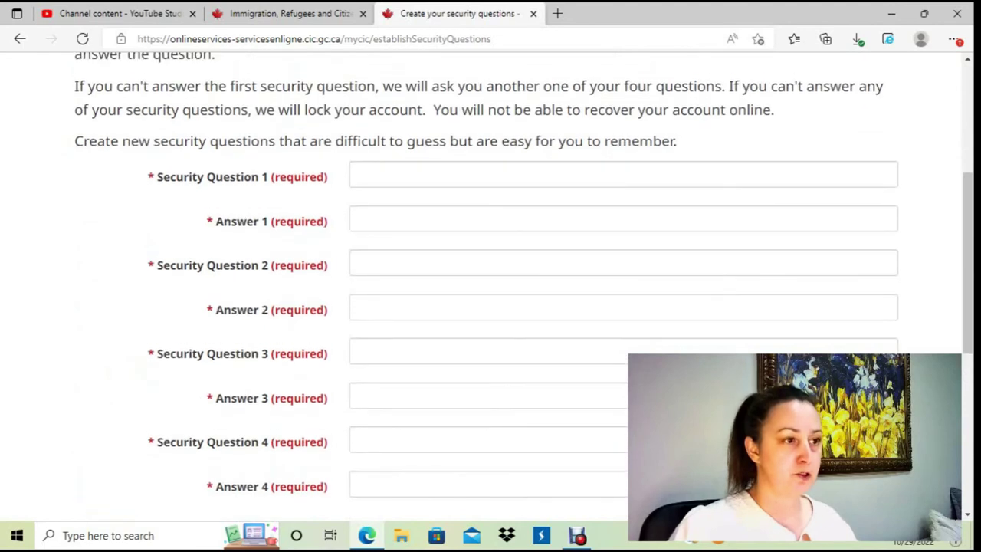